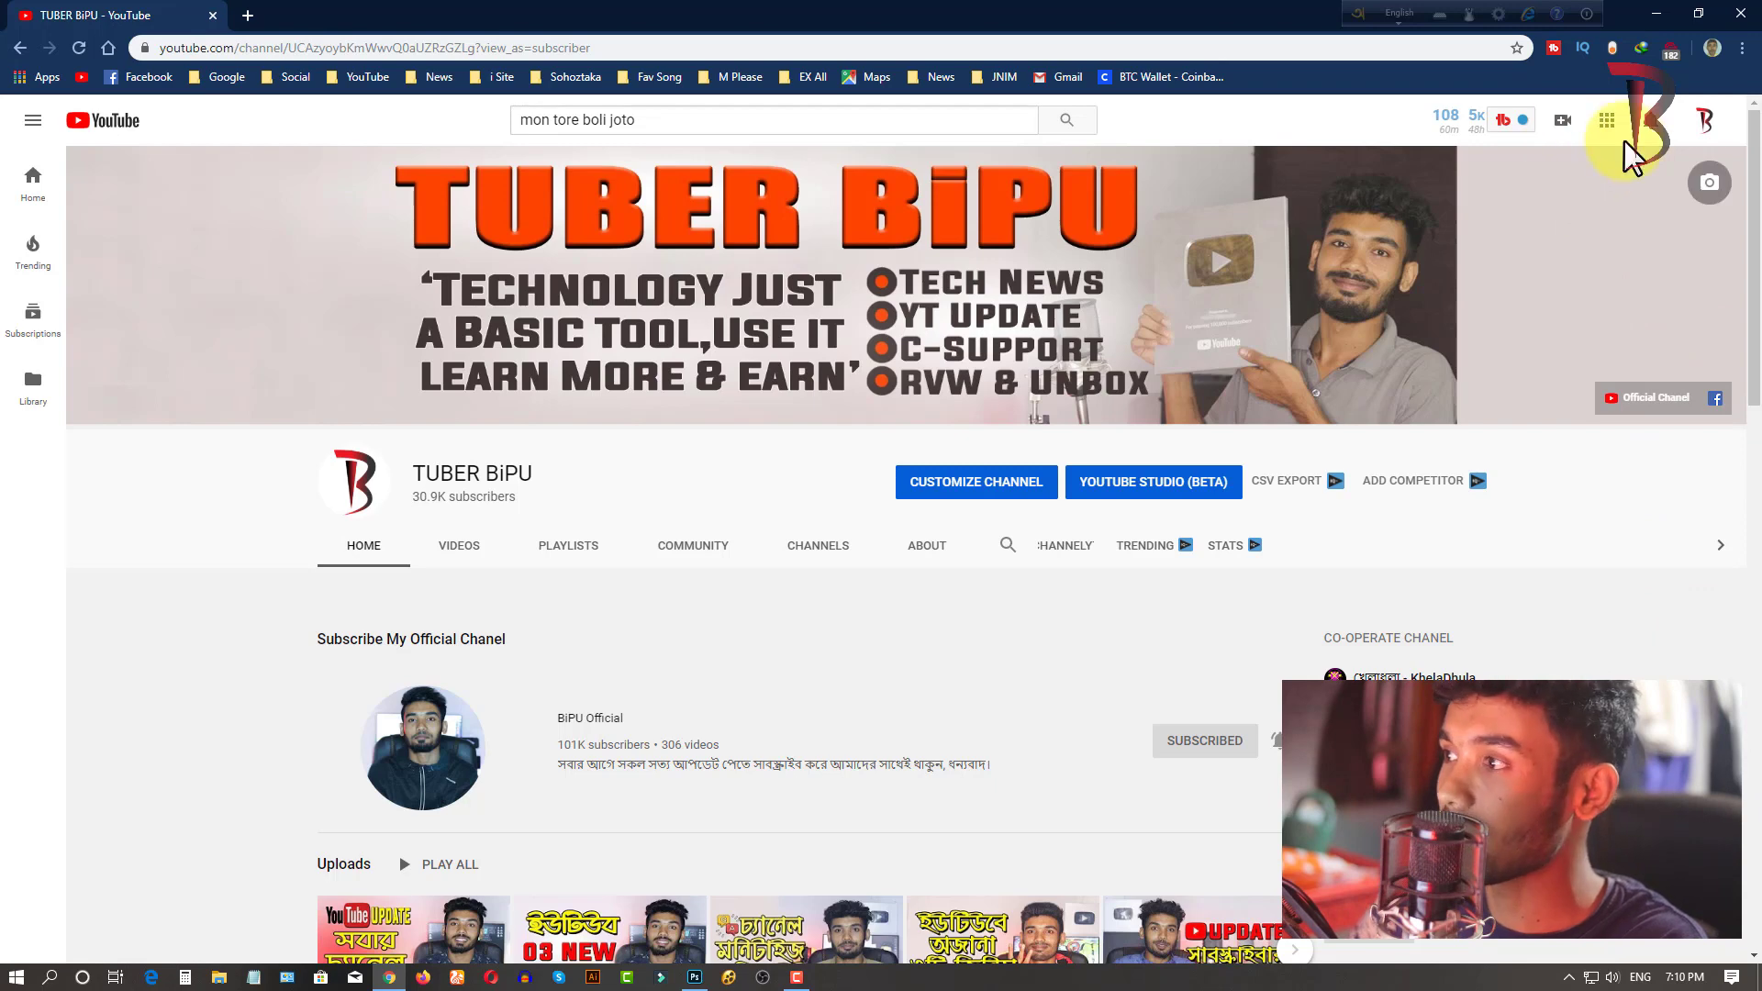
# - Open the video upload page in a new tab and switch to the beta version of the uploader
pyautogui.click(1561, 122)
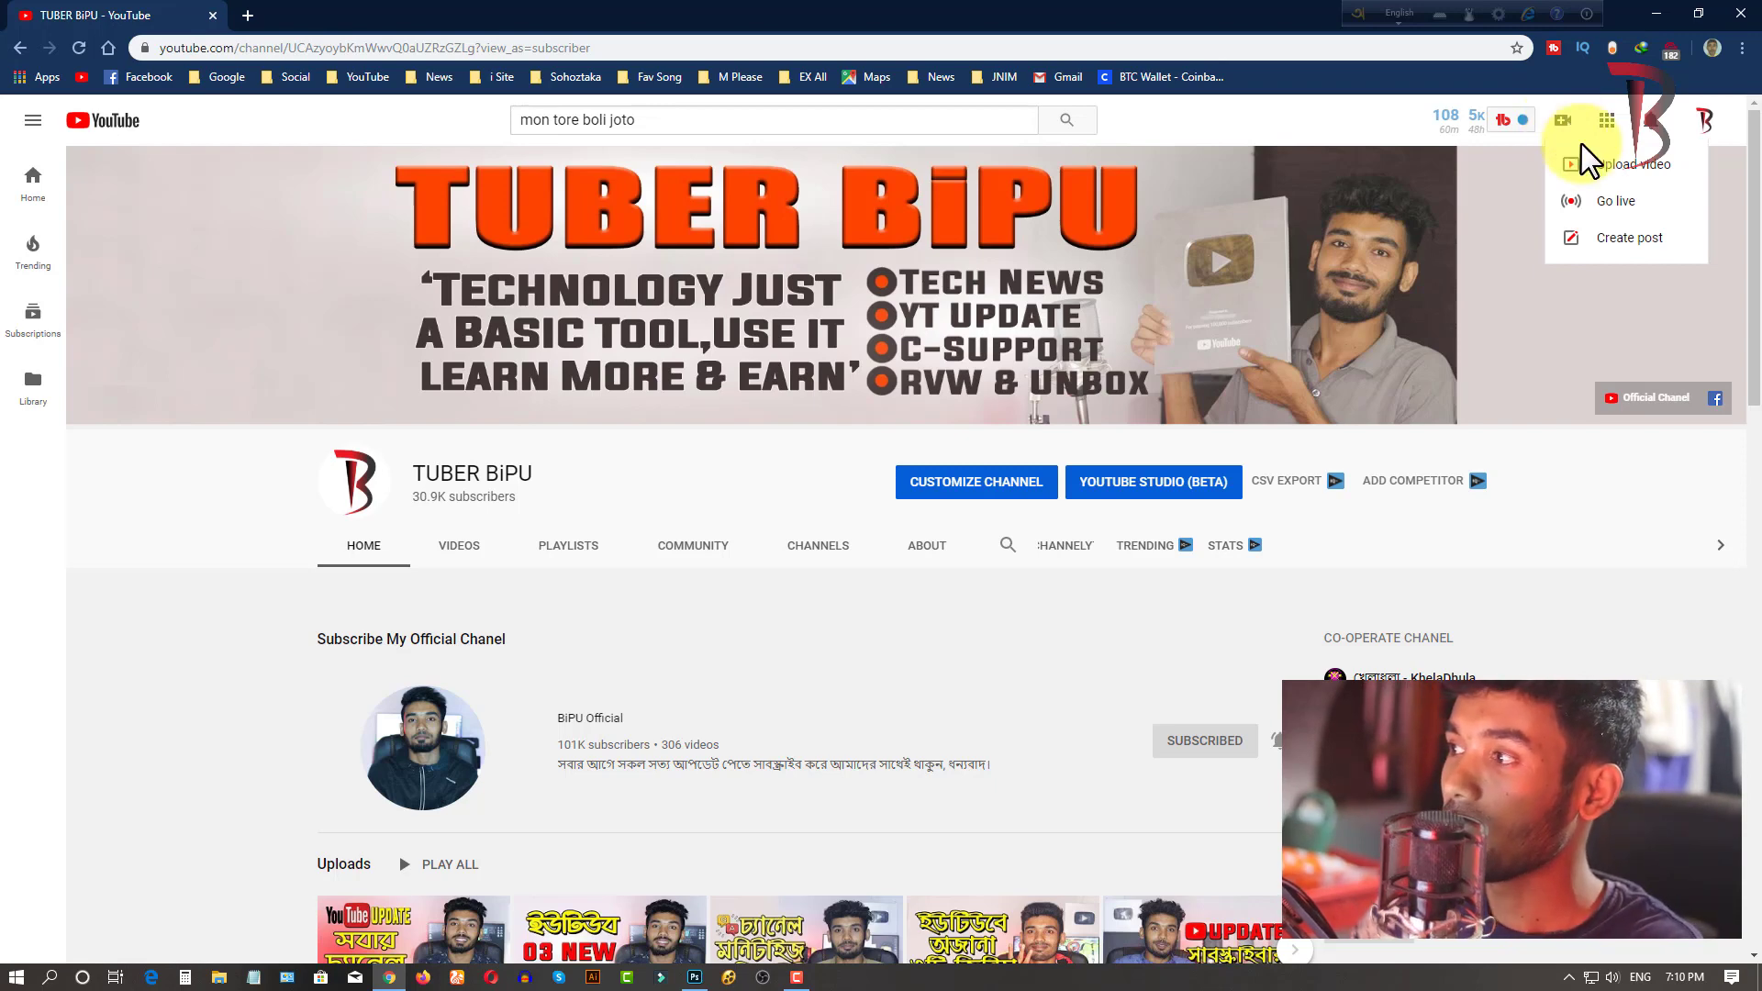
pyautogui.rightClick(1603, 175)
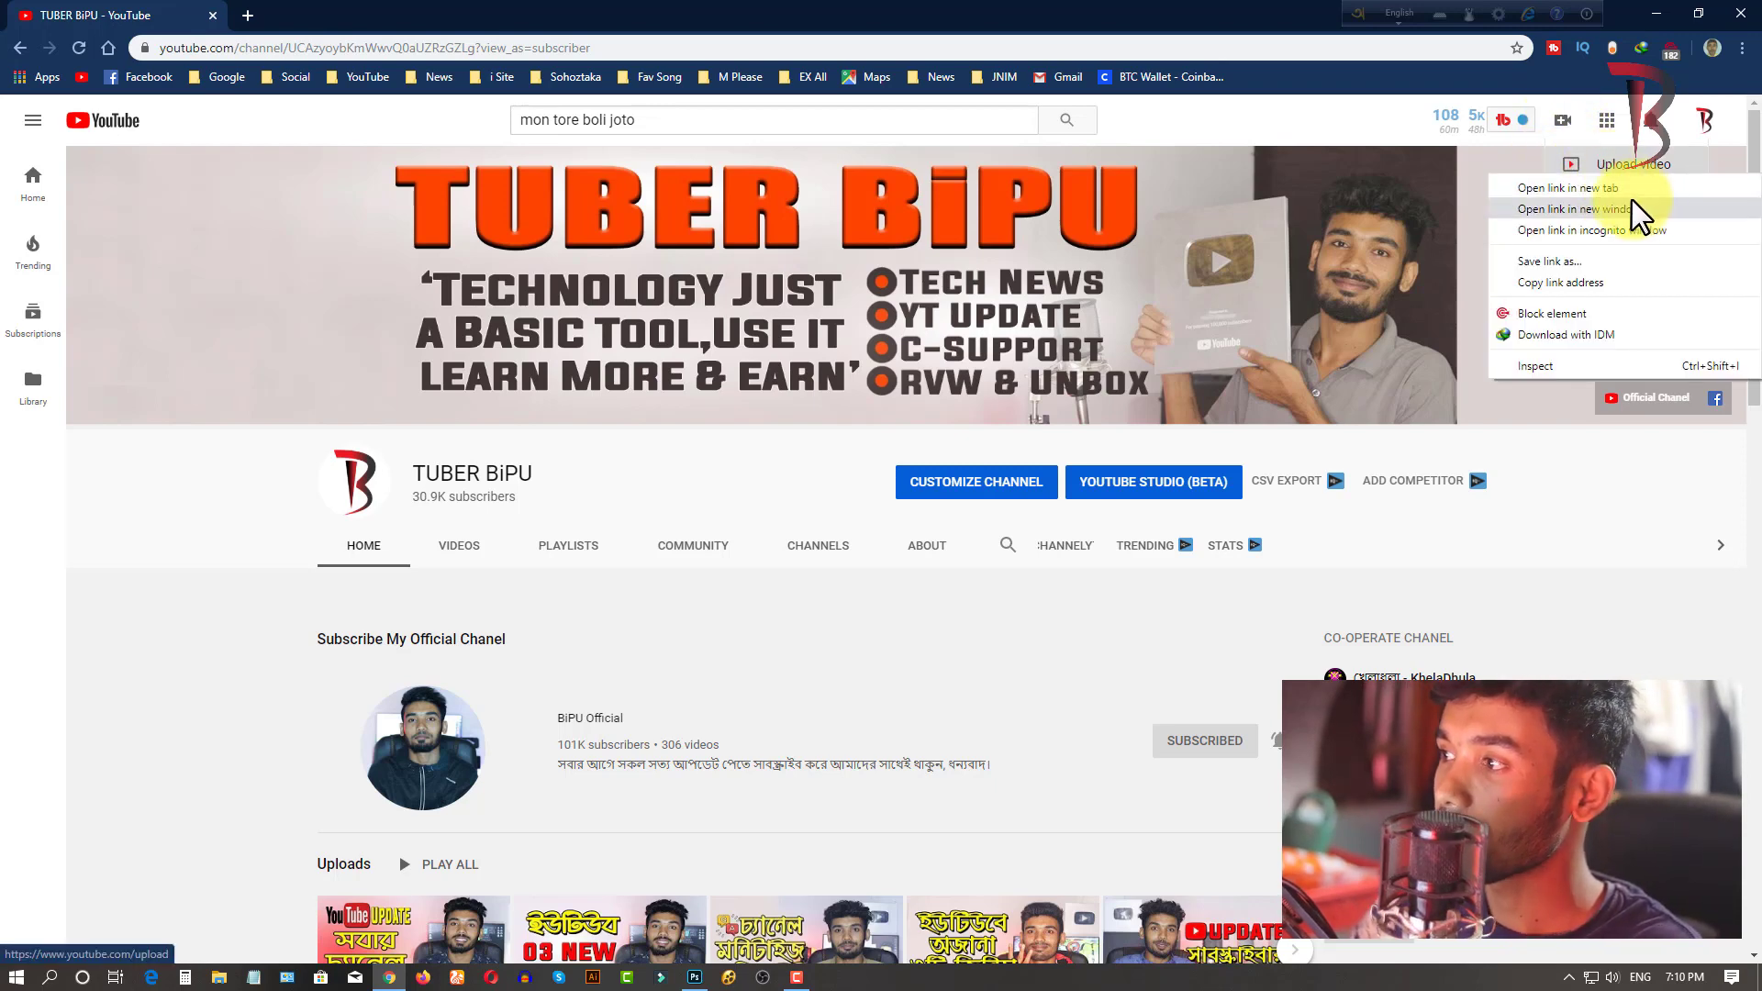
pyautogui.click(1632, 200)
pyautogui.click(303, 13)
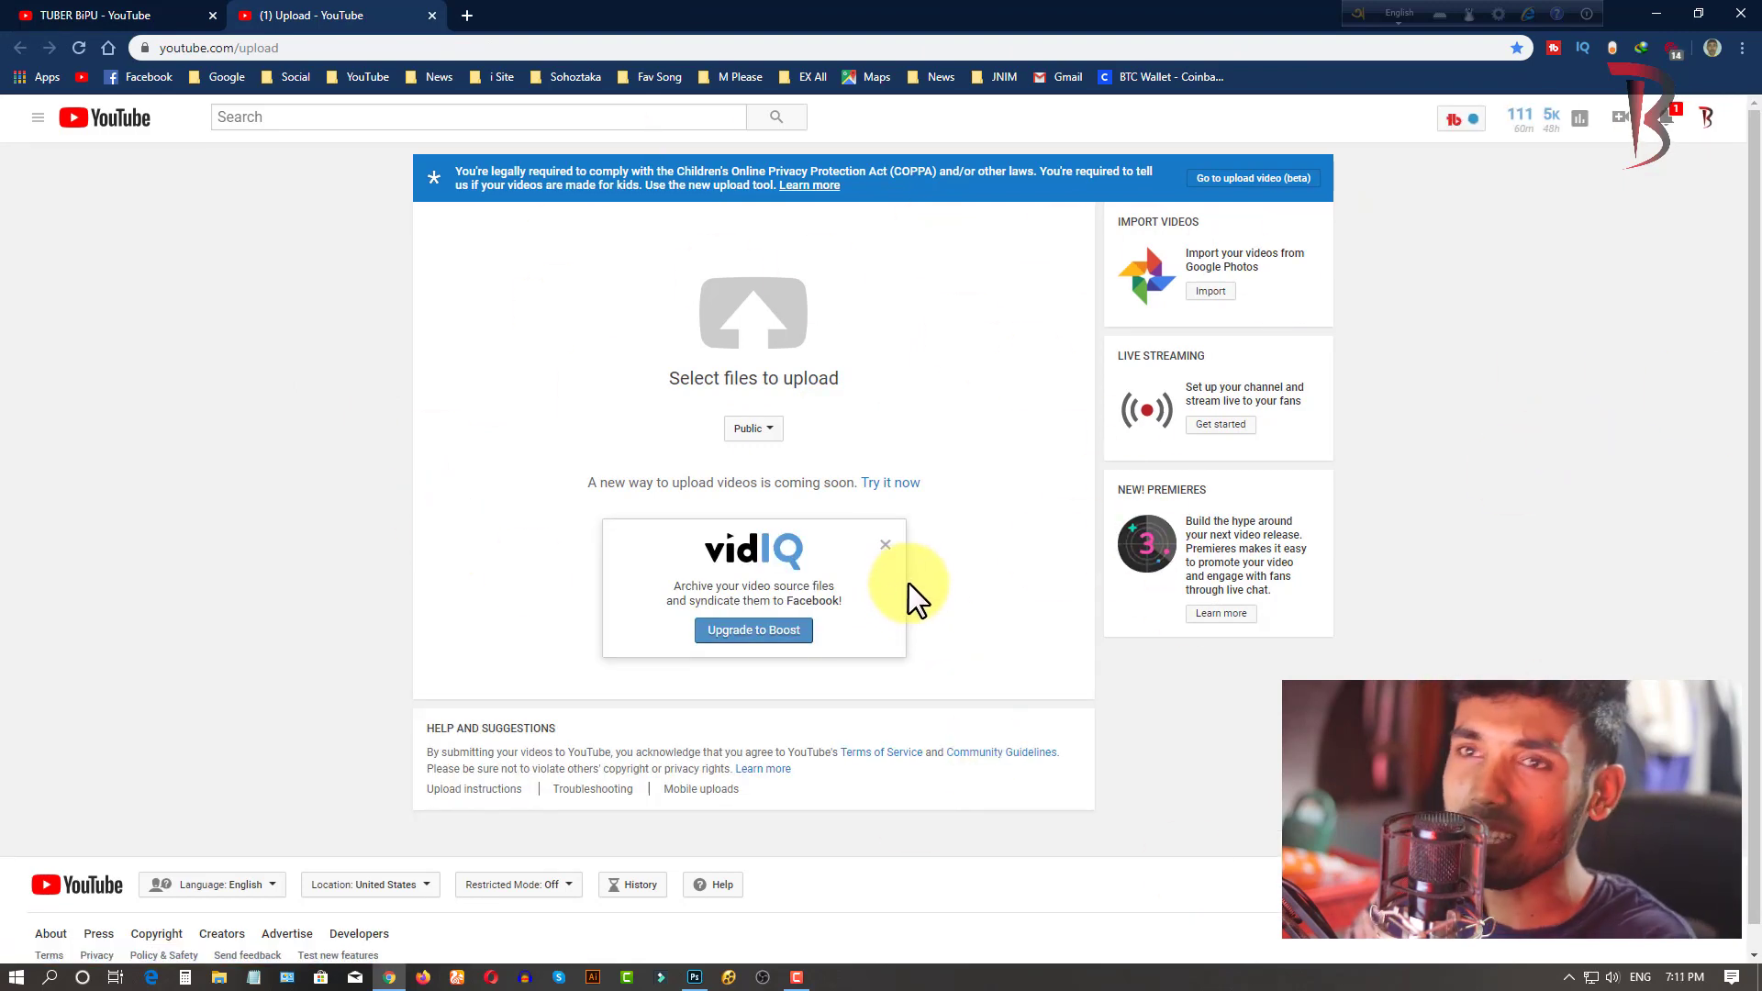
pyautogui.click(1249, 179)
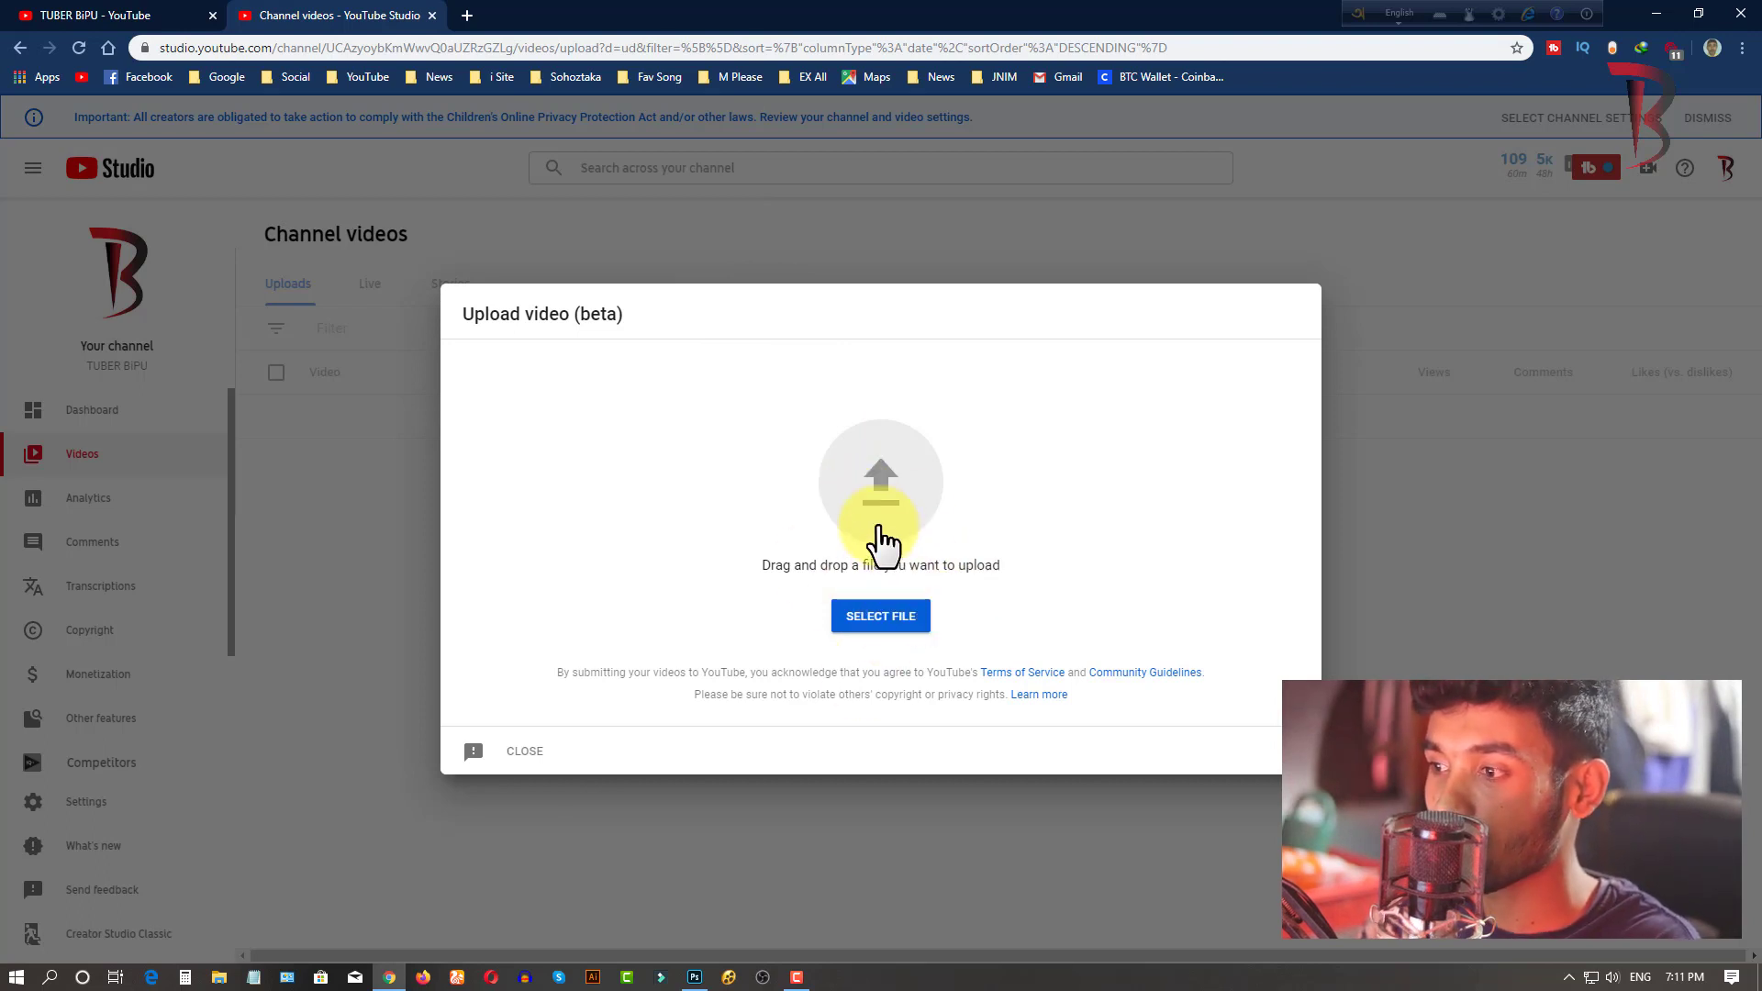
# - Upload the video file "Youtube 5 New Update" and set the image "bipu photos3" as its thumbnail
pyautogui.click(868, 486)
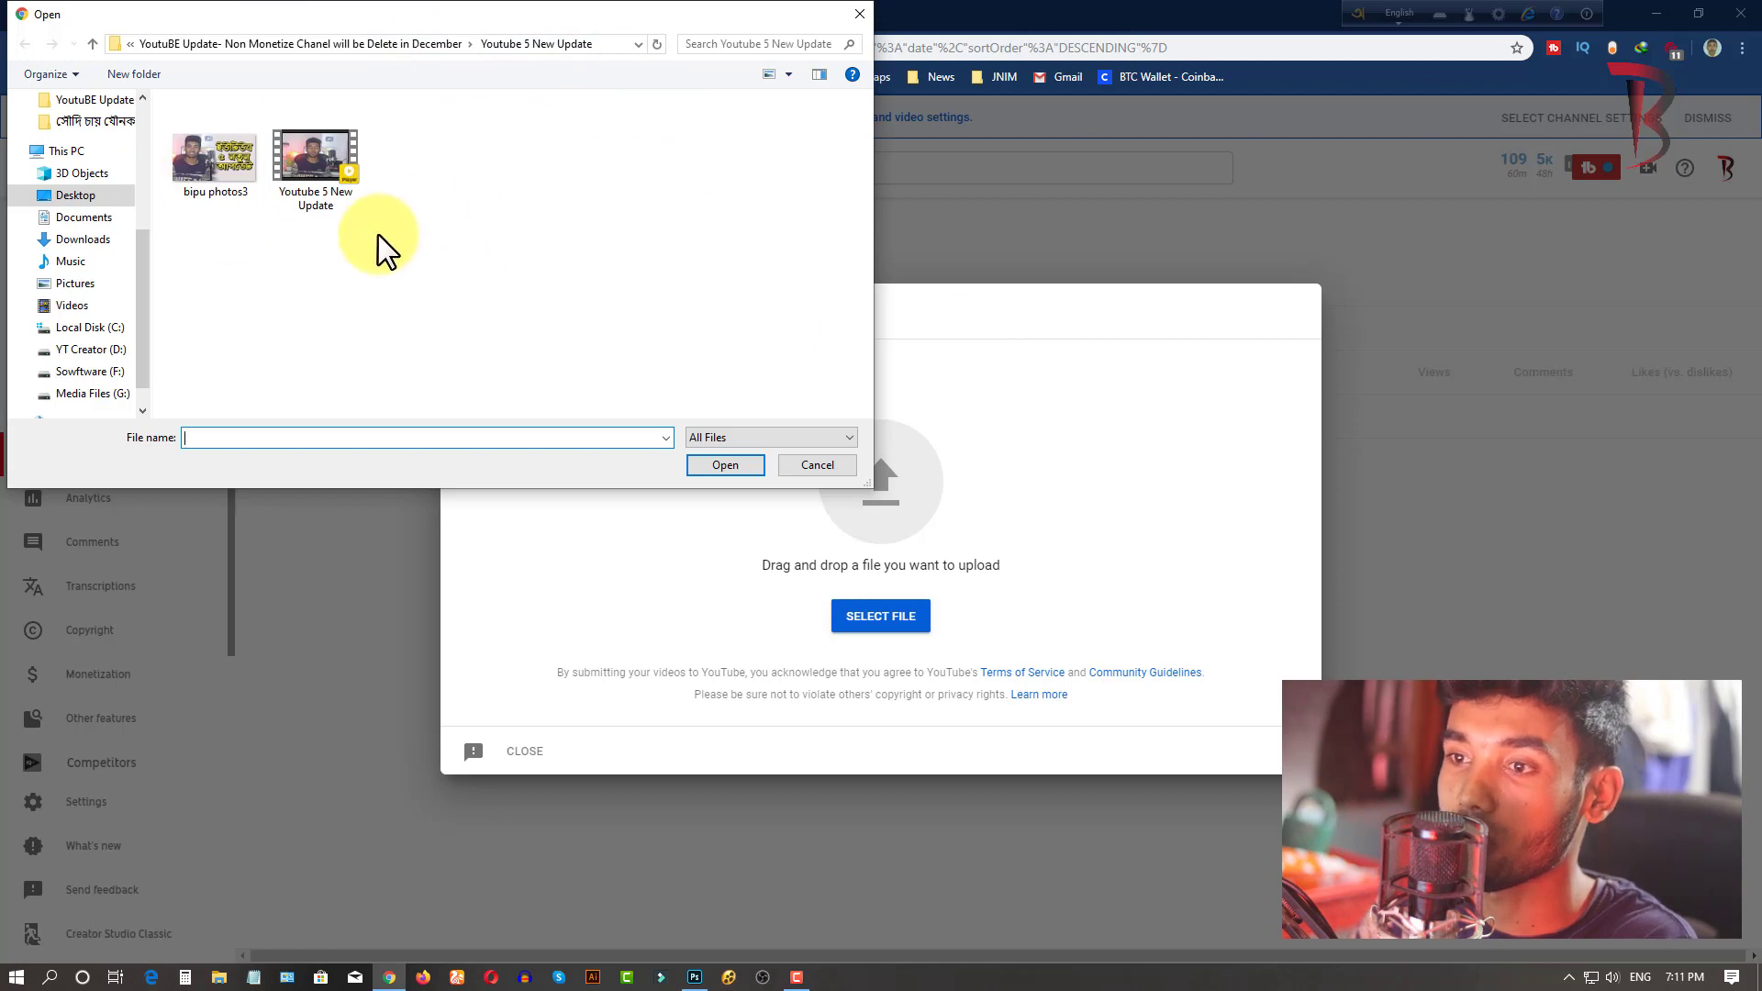
pyautogui.doubleClick(312, 182)
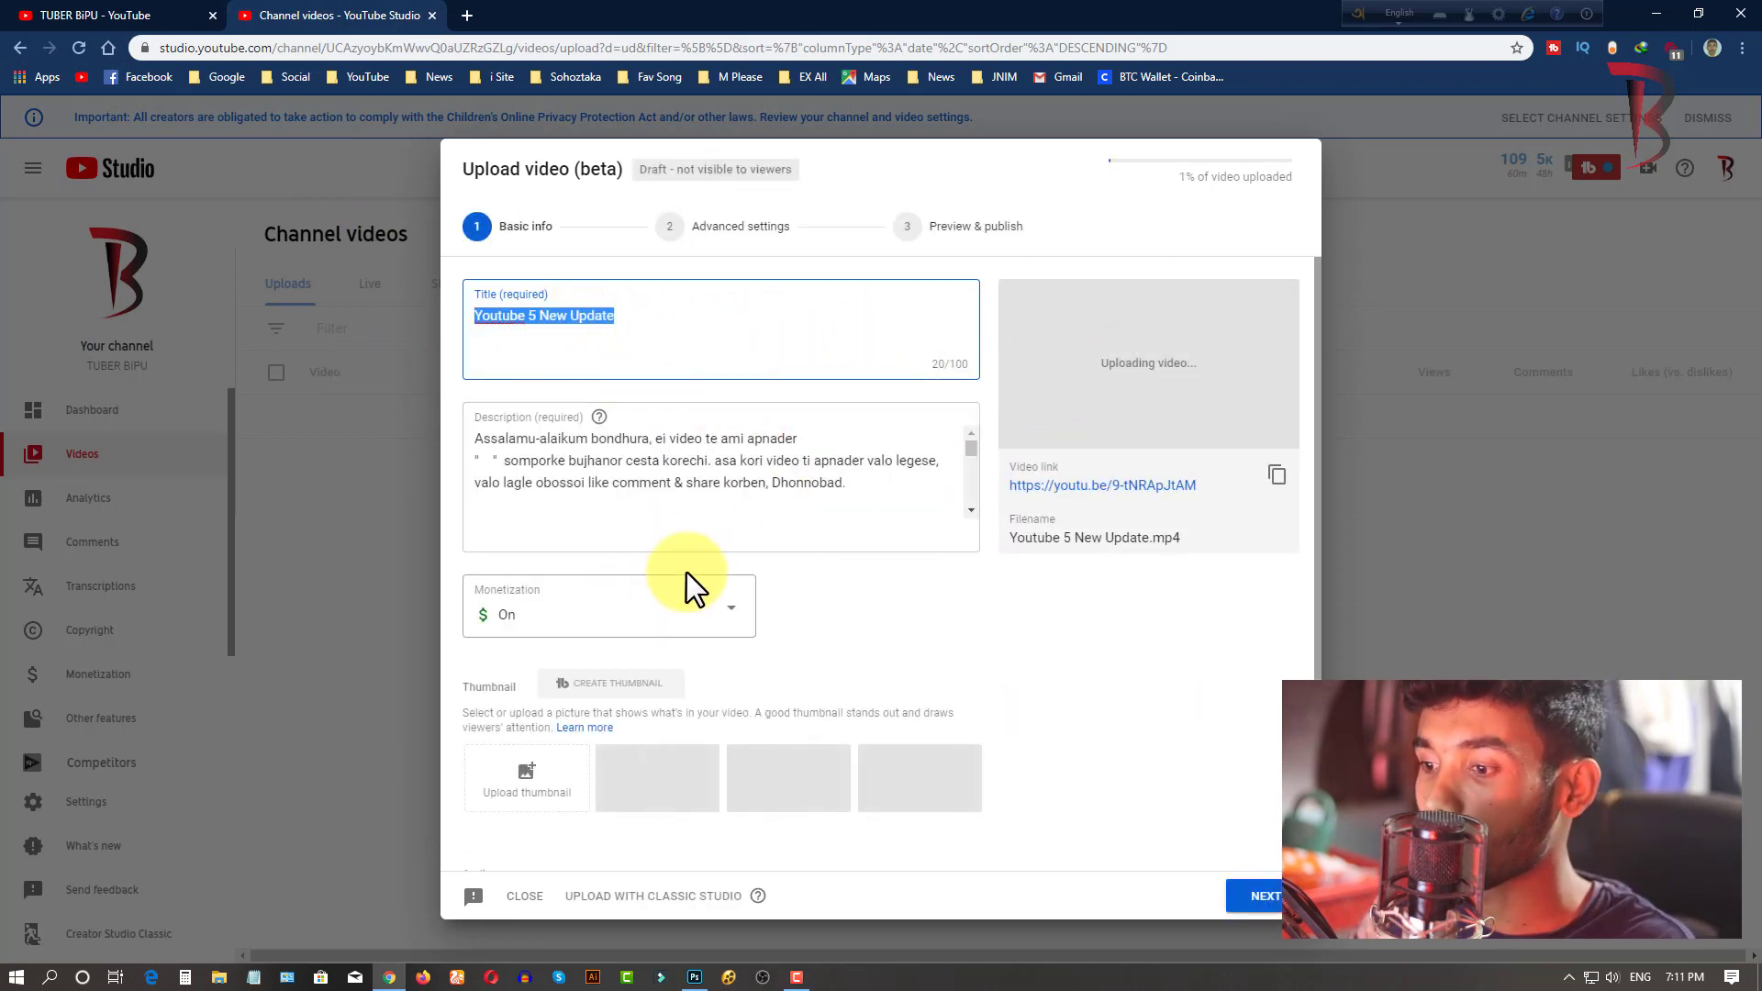
pyautogui.scroll(-3, 681, 570)
pyautogui.scroll(3, 753, 470)
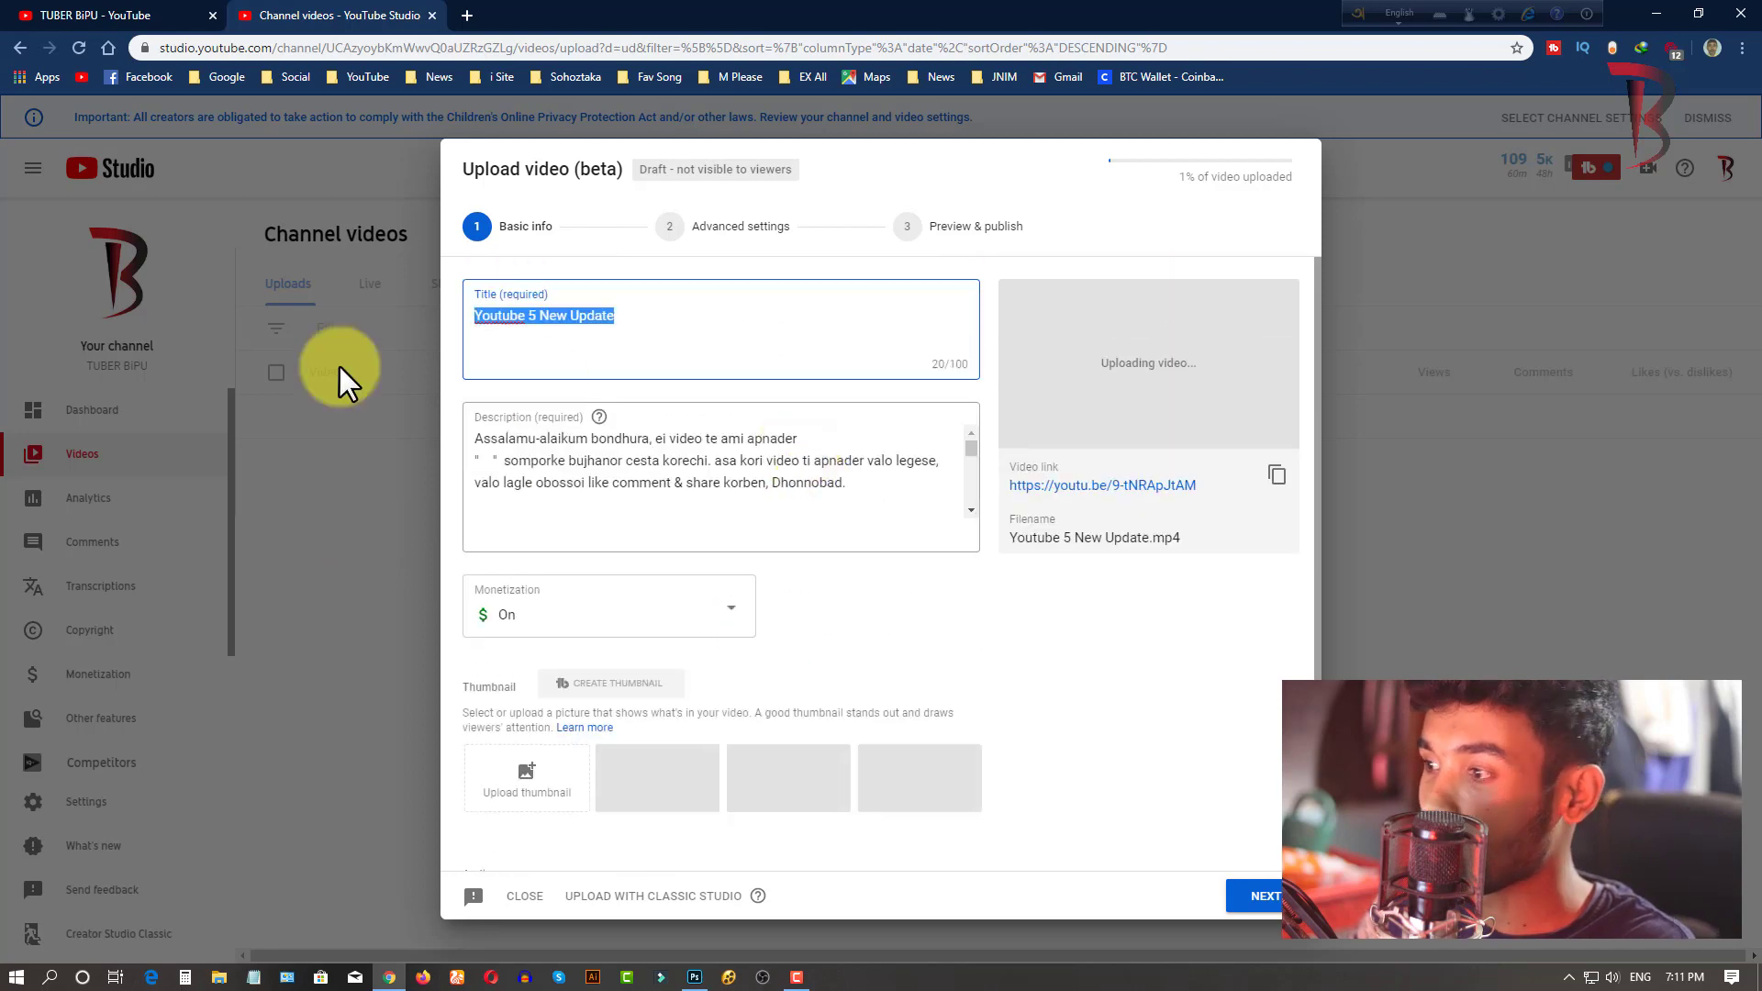
pyautogui.scroll(-3, 792, 607)
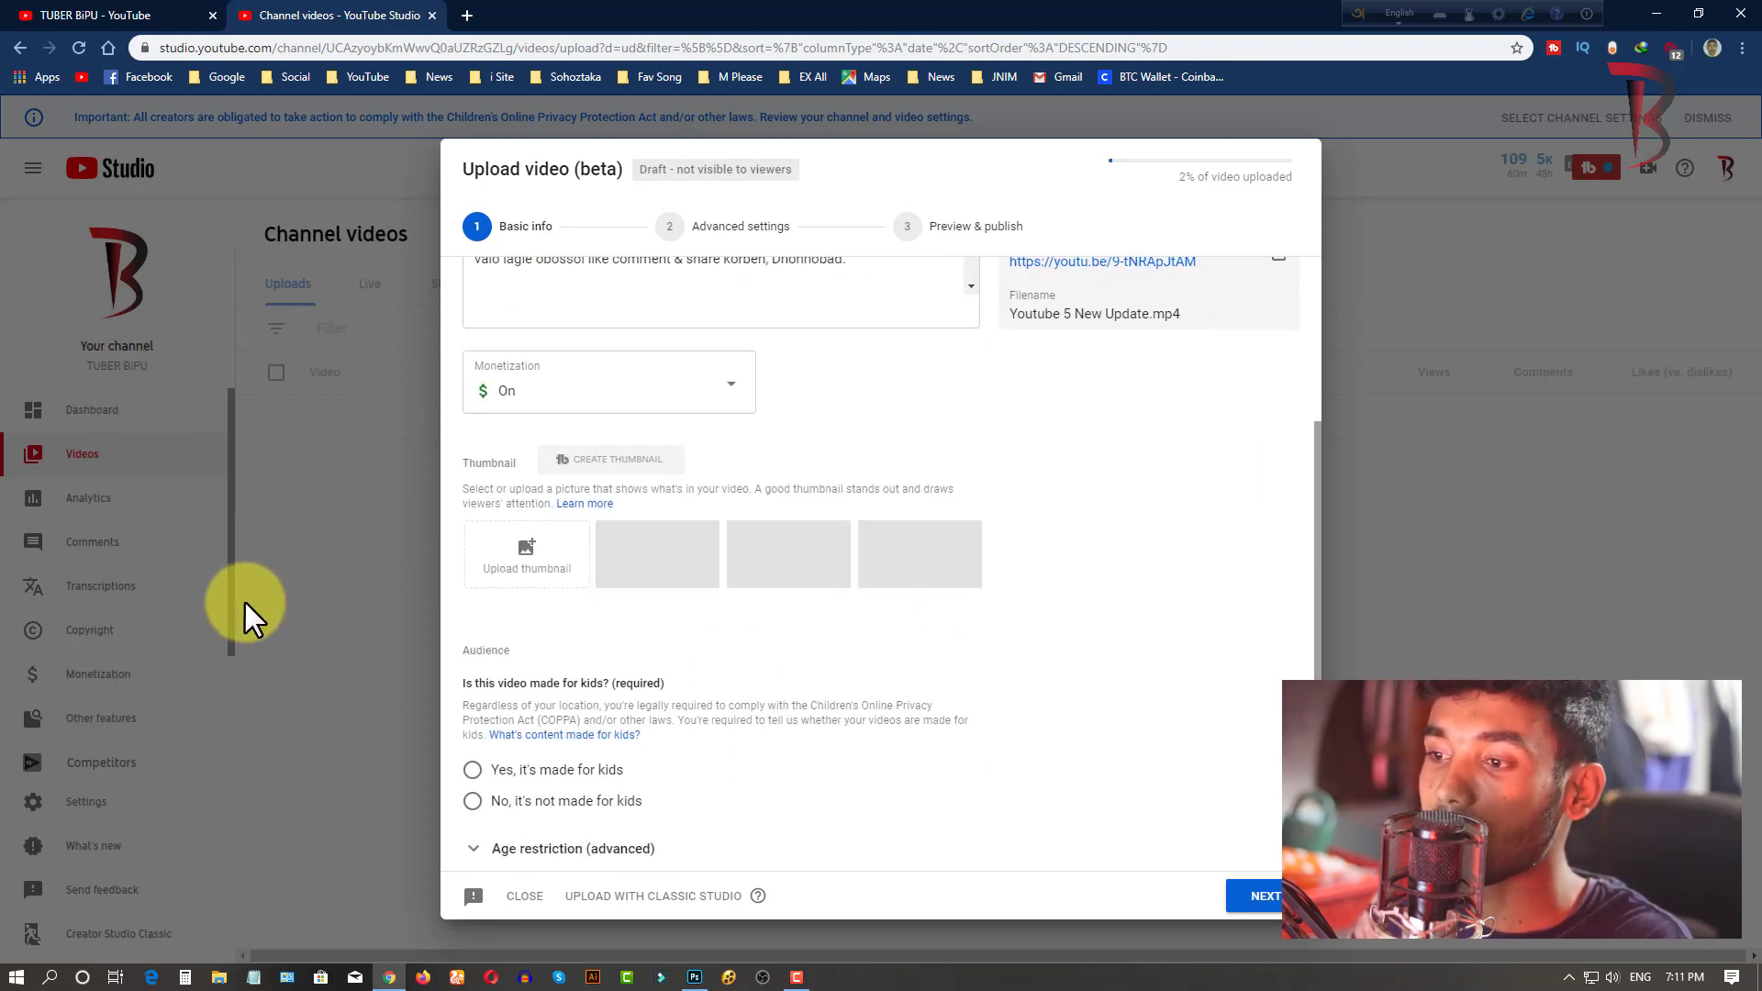
pyautogui.click(534, 567)
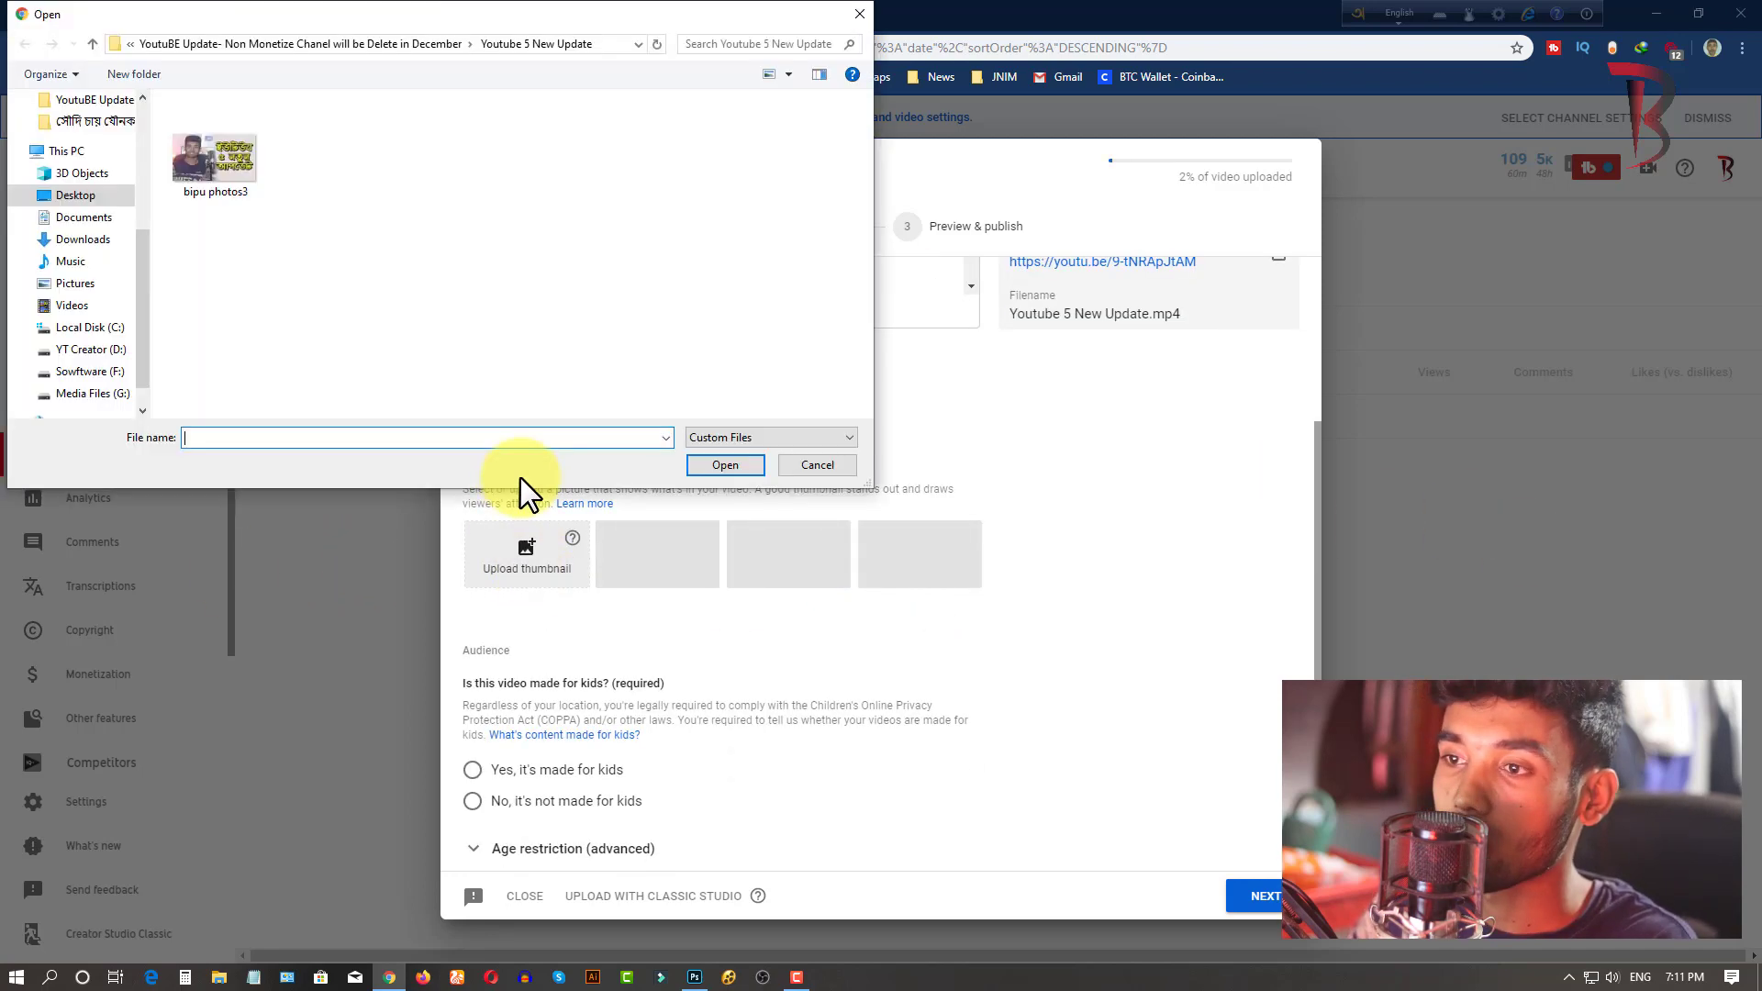
pyautogui.doubleClick(236, 165)
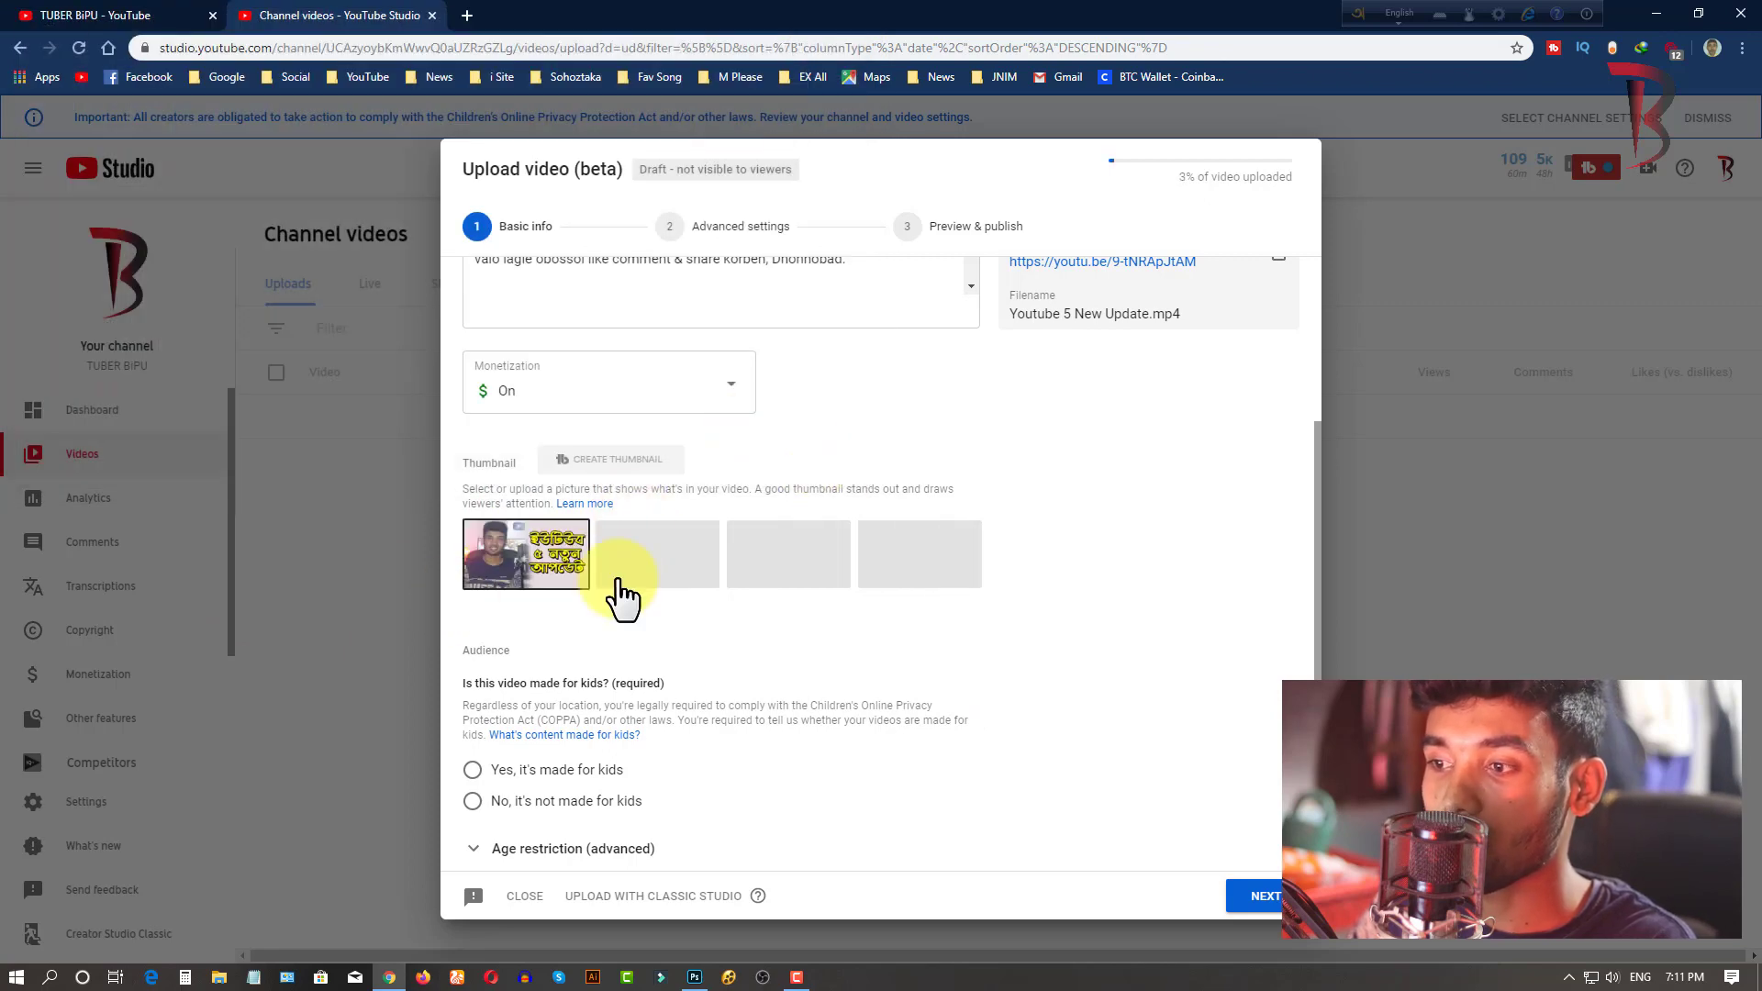
# - Correct the spelling of the first word in the video title to "YouTube" using the spell-check suggestion
pyautogui.scroll(3, 624, 533)
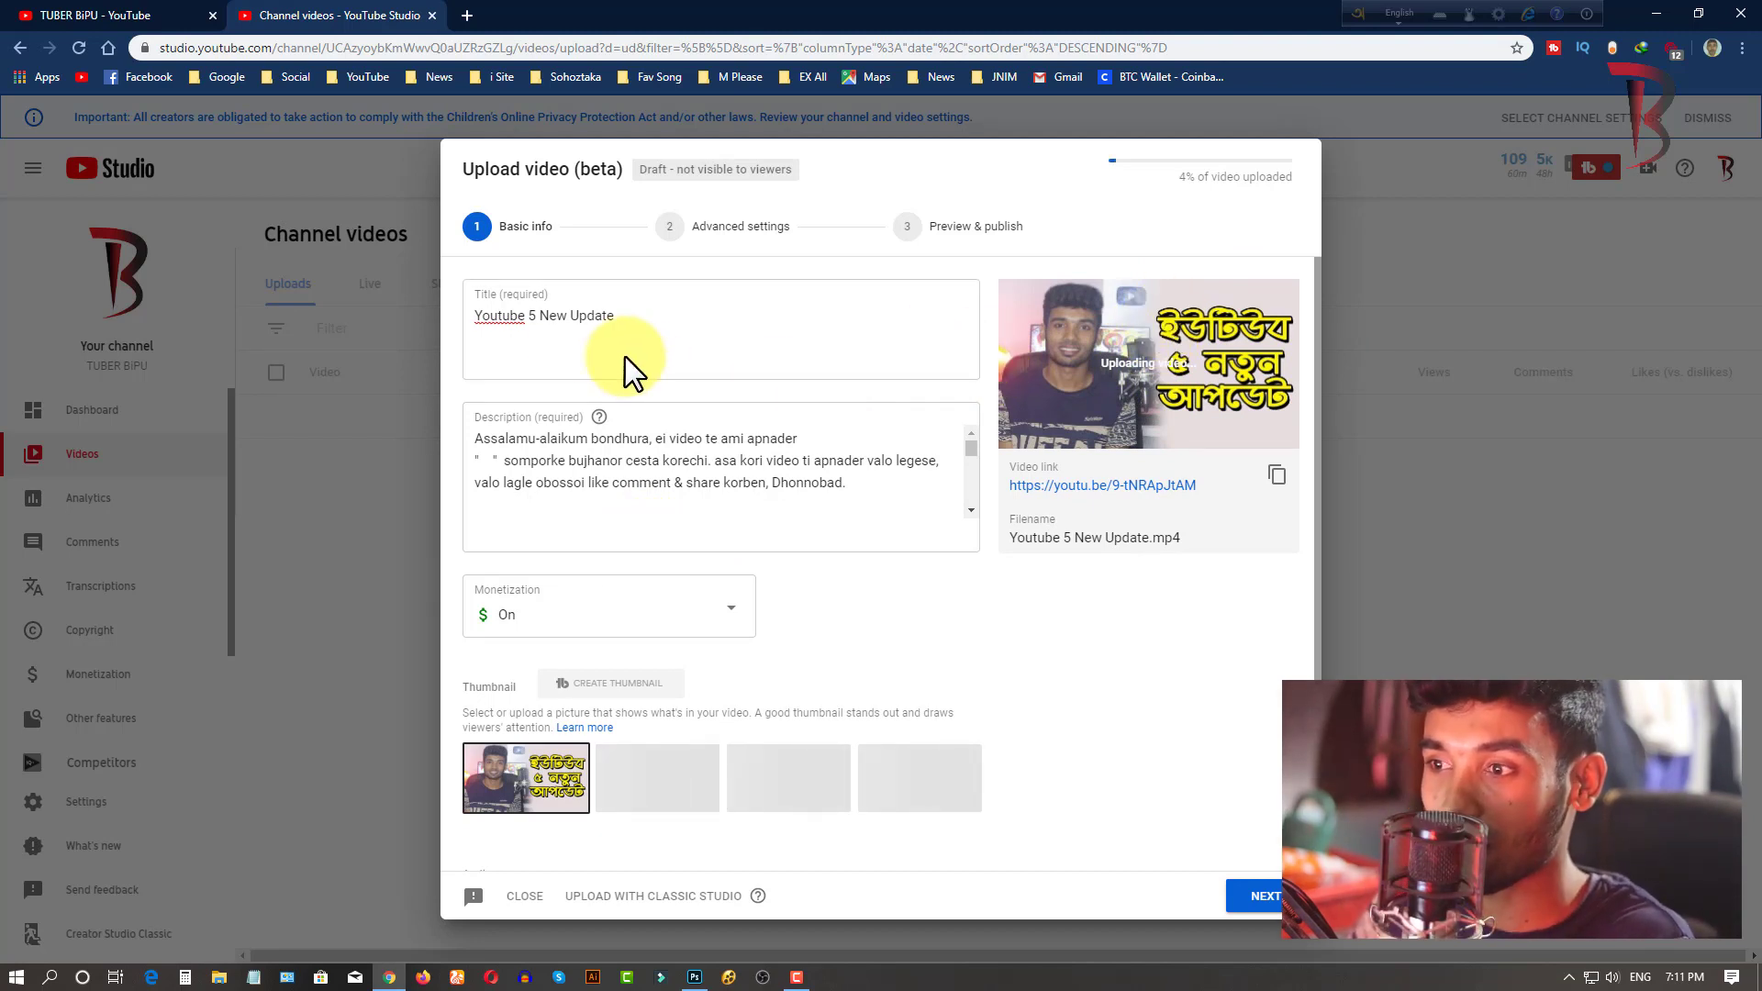
pyautogui.click(511, 329)
pyautogui.tripleClick(511, 326)
pyautogui.rightClick(503, 307)
pyautogui.click(507, 314)
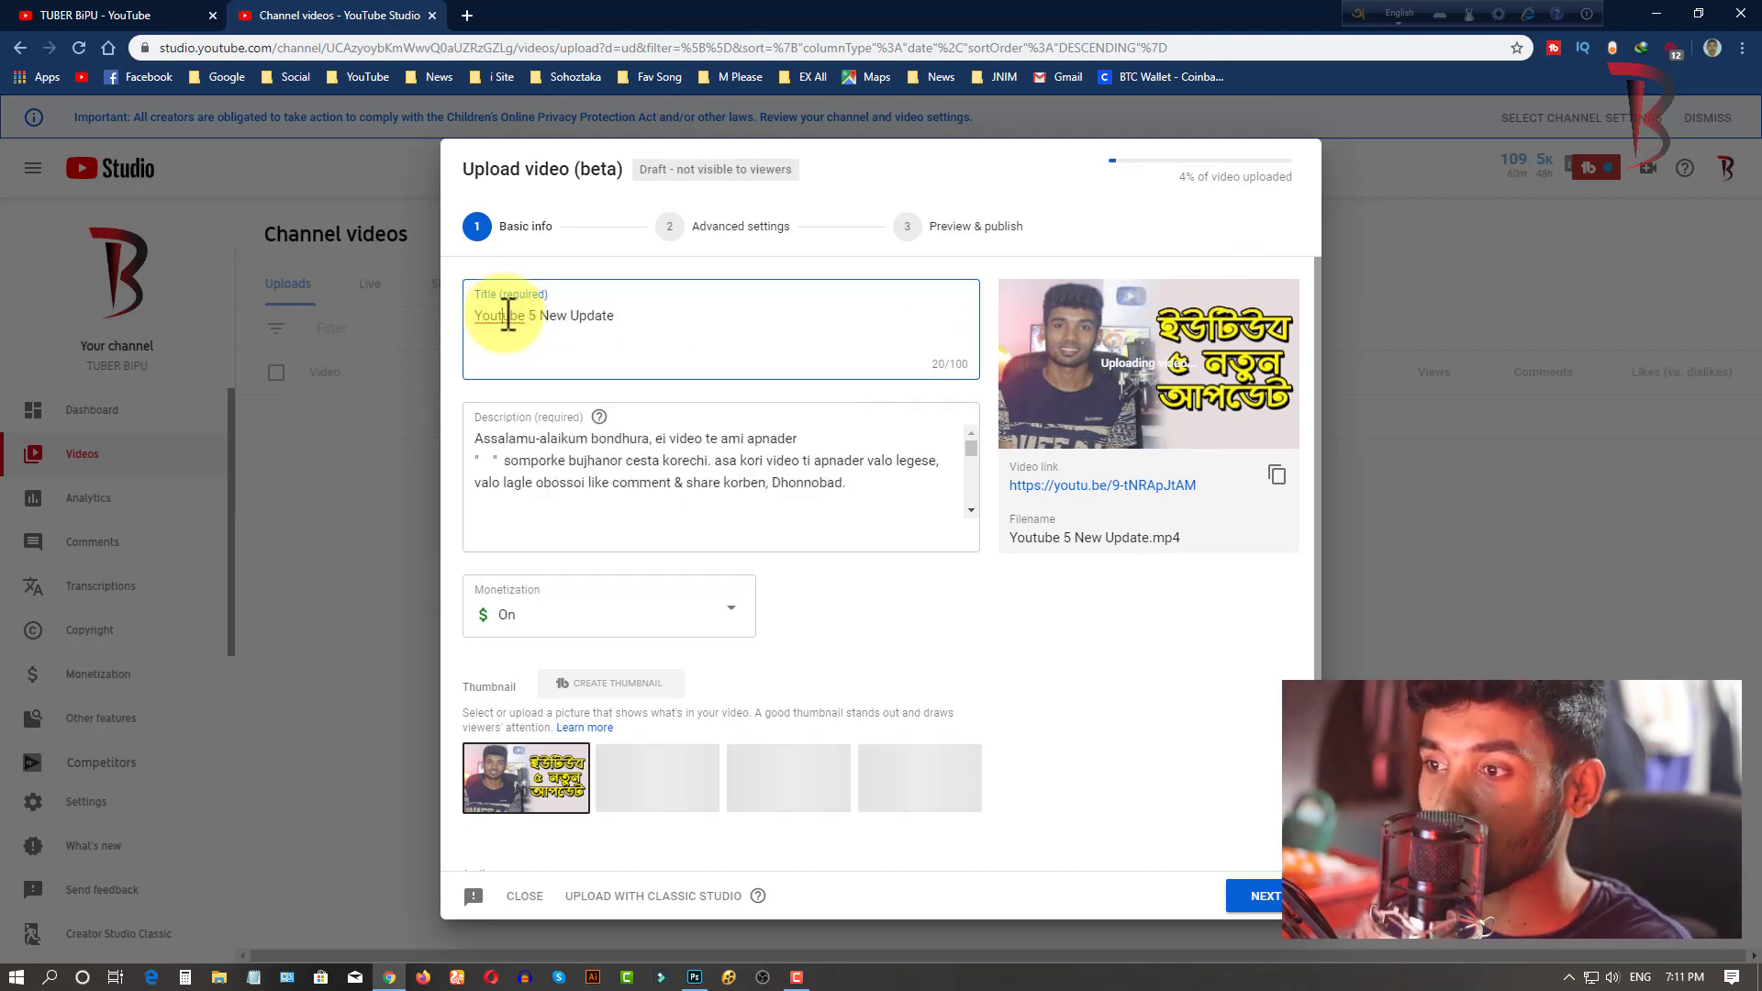
pyautogui.rightClick(508, 315)
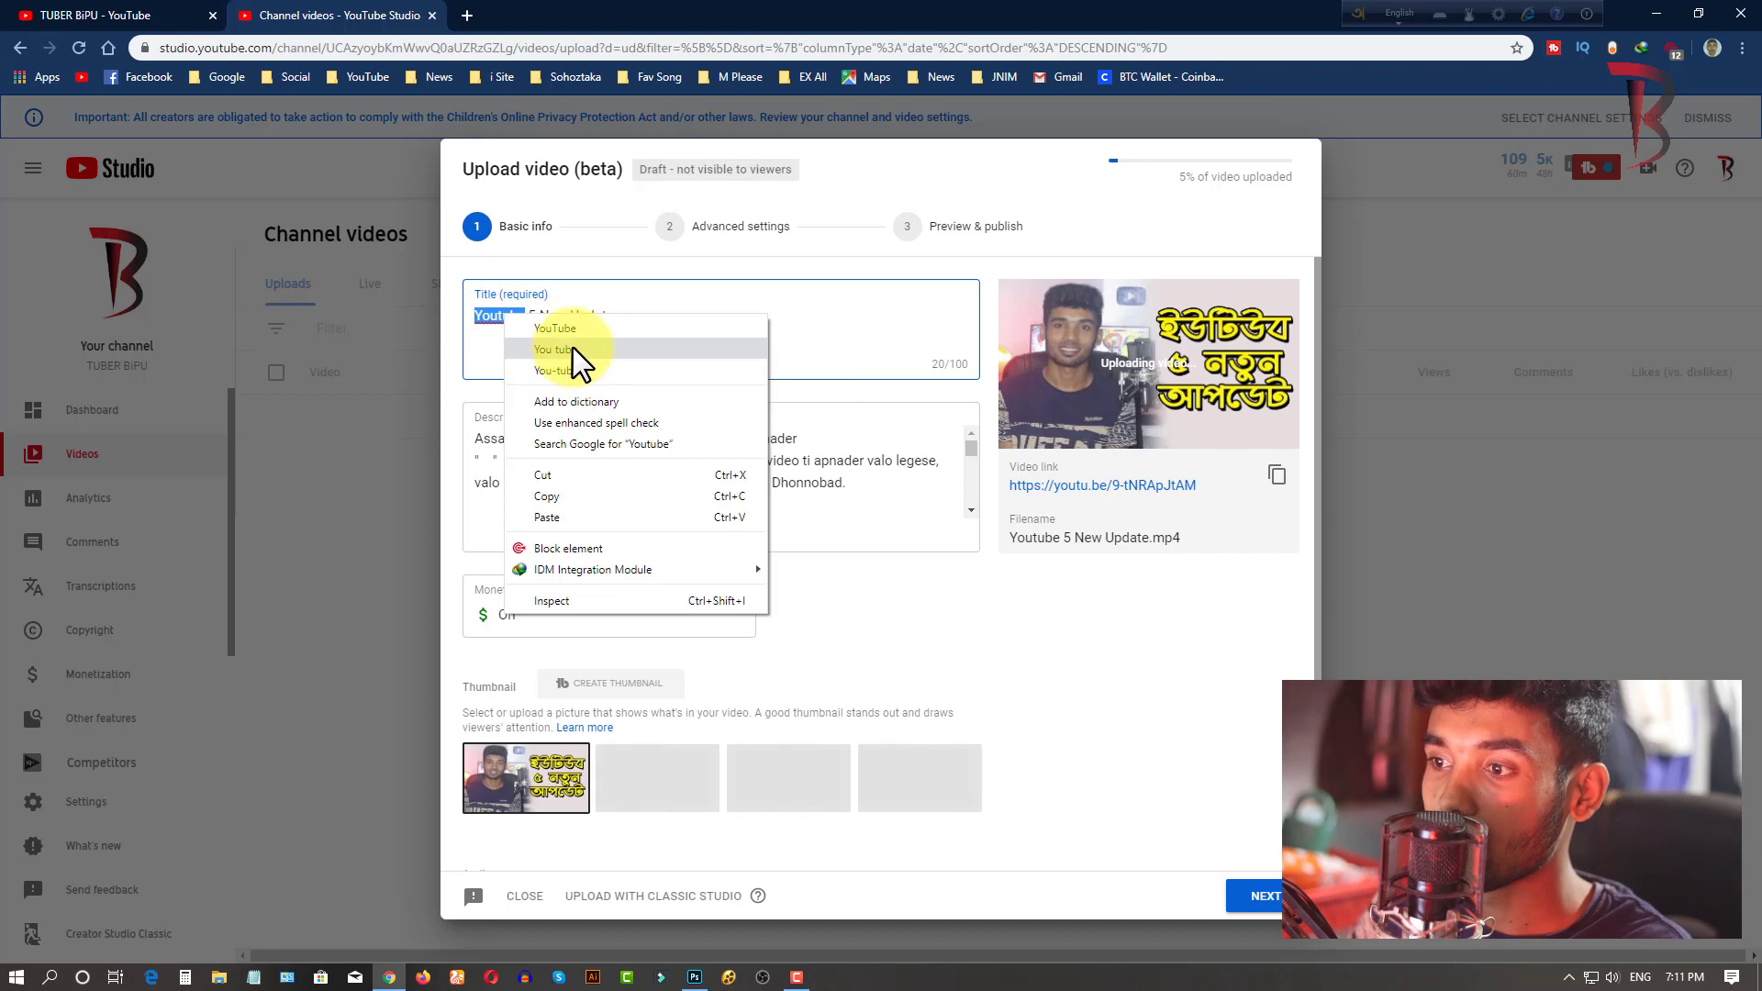
pyautogui.click(569, 329)
# - Copy the full video title and paste it between the empty quotation marks in the description
pyautogui.moveTo(642, 315); pyautogui.dragTo(422, 305)
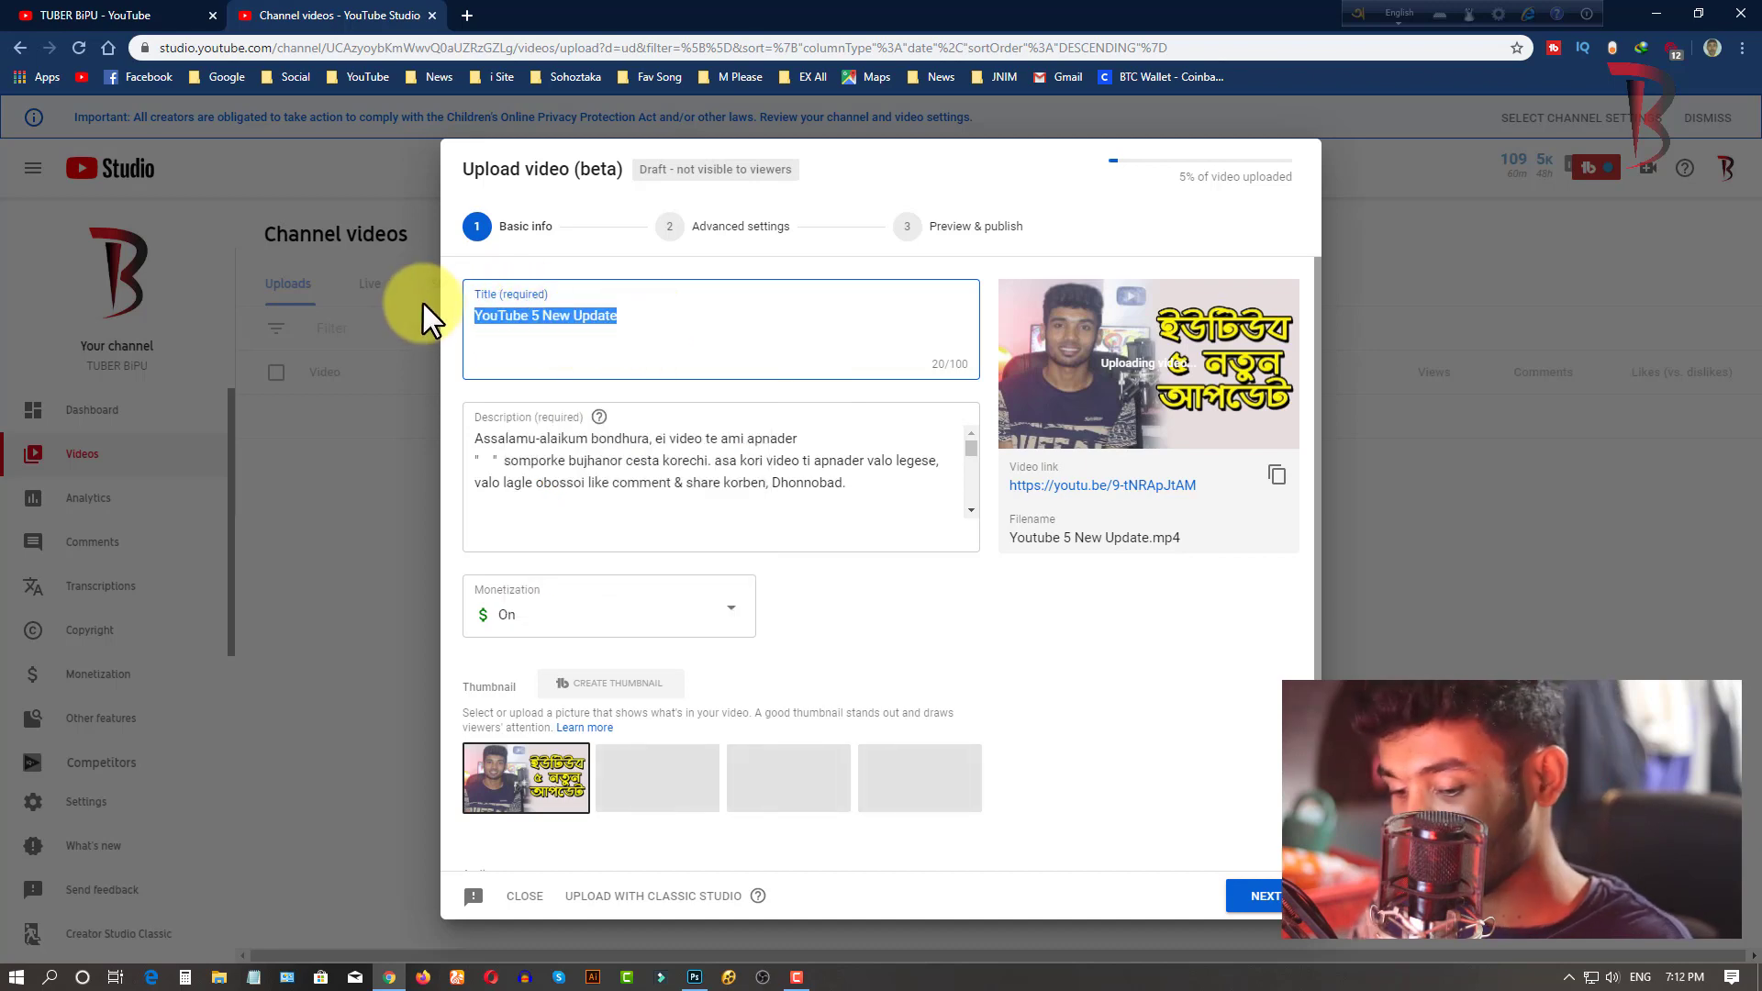
pyautogui.click(492, 459)
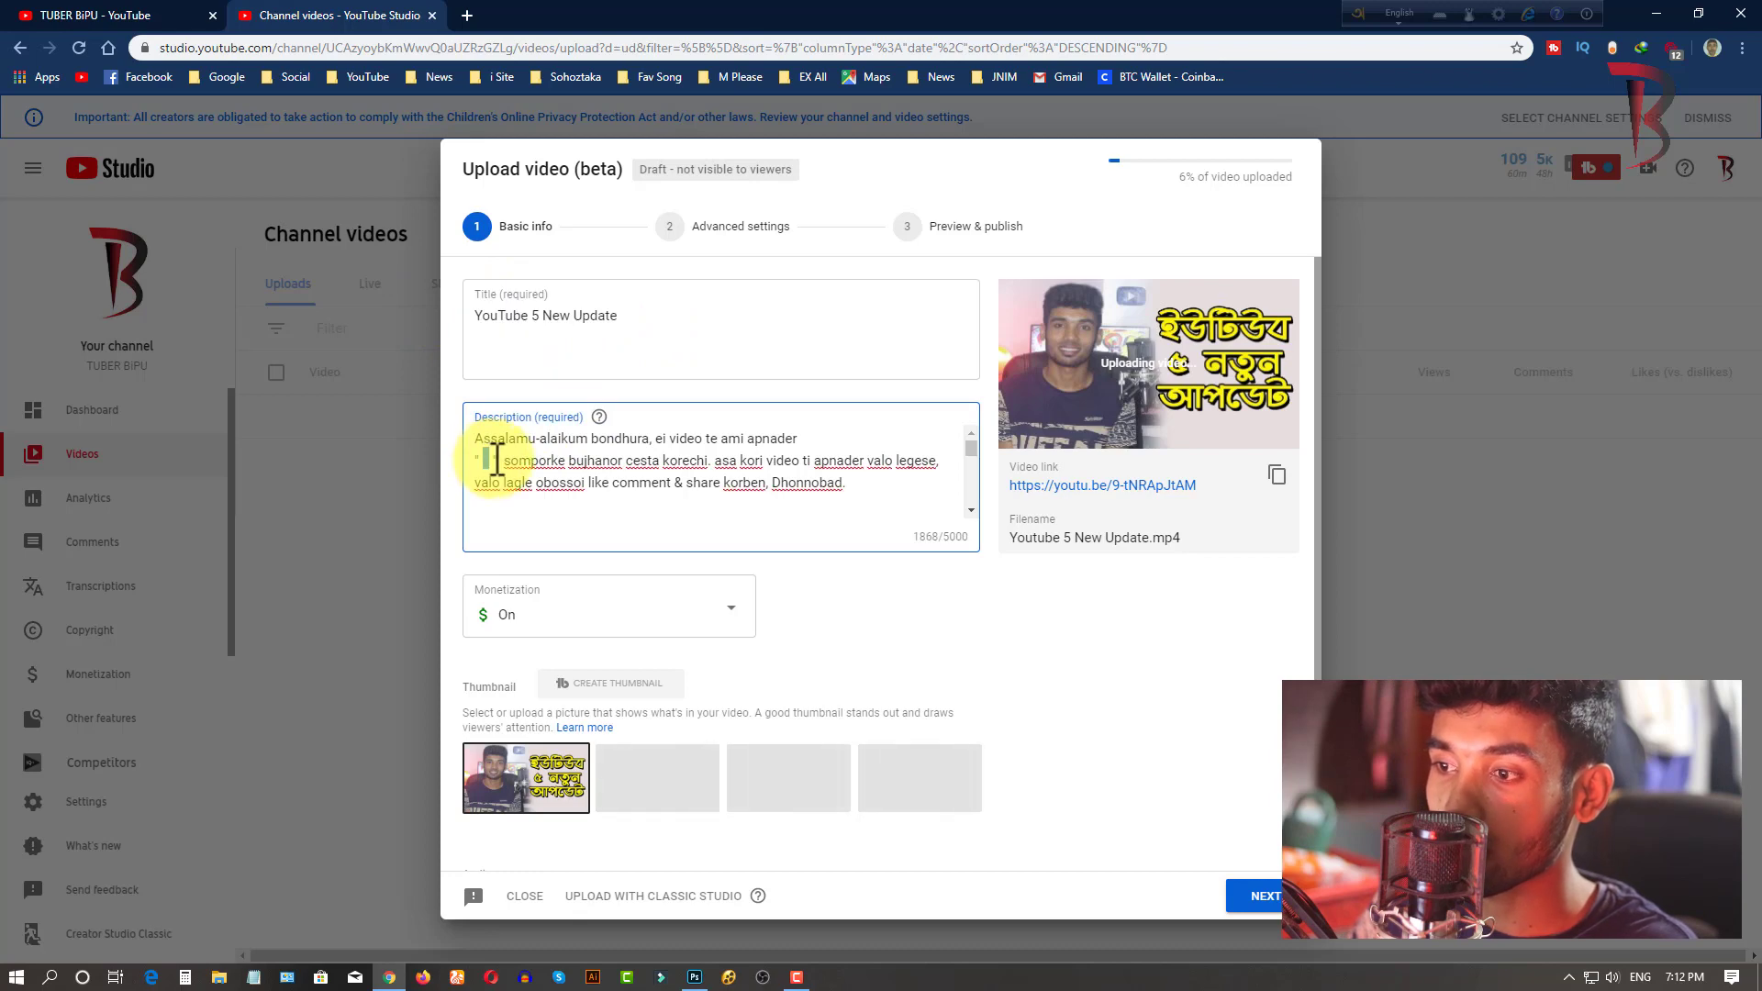
pyautogui.click(491, 461)
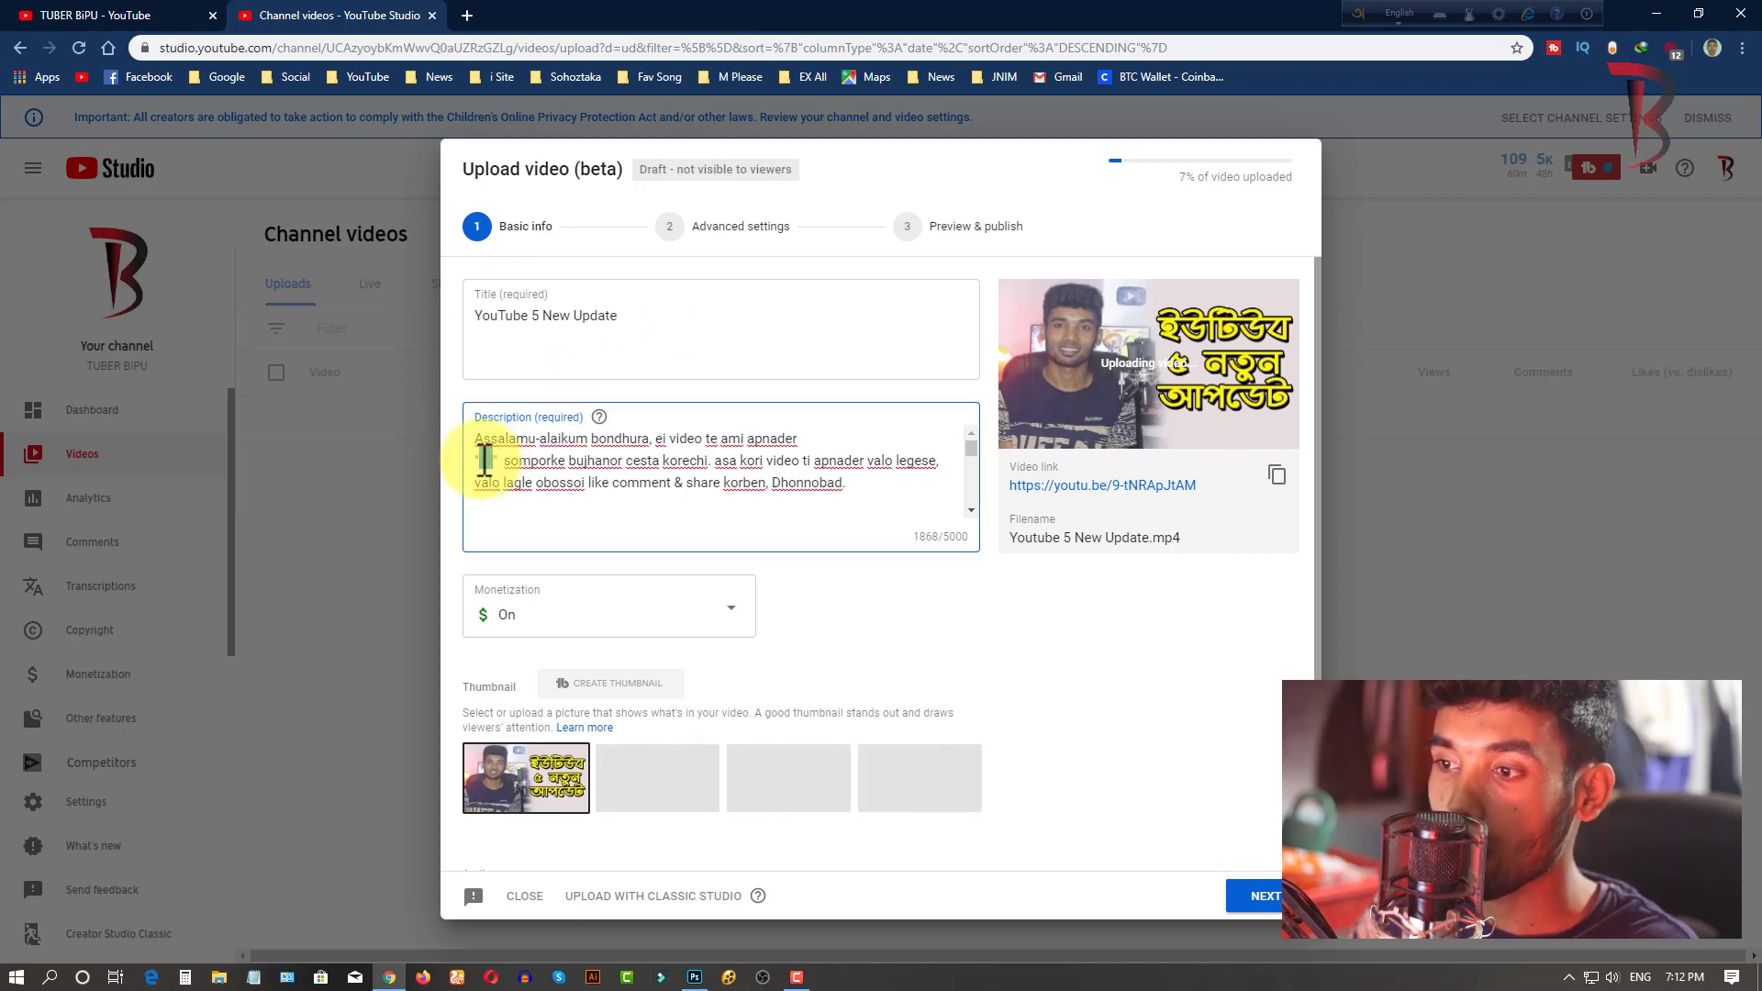
pyautogui.hotkey('ctrl', 'v')
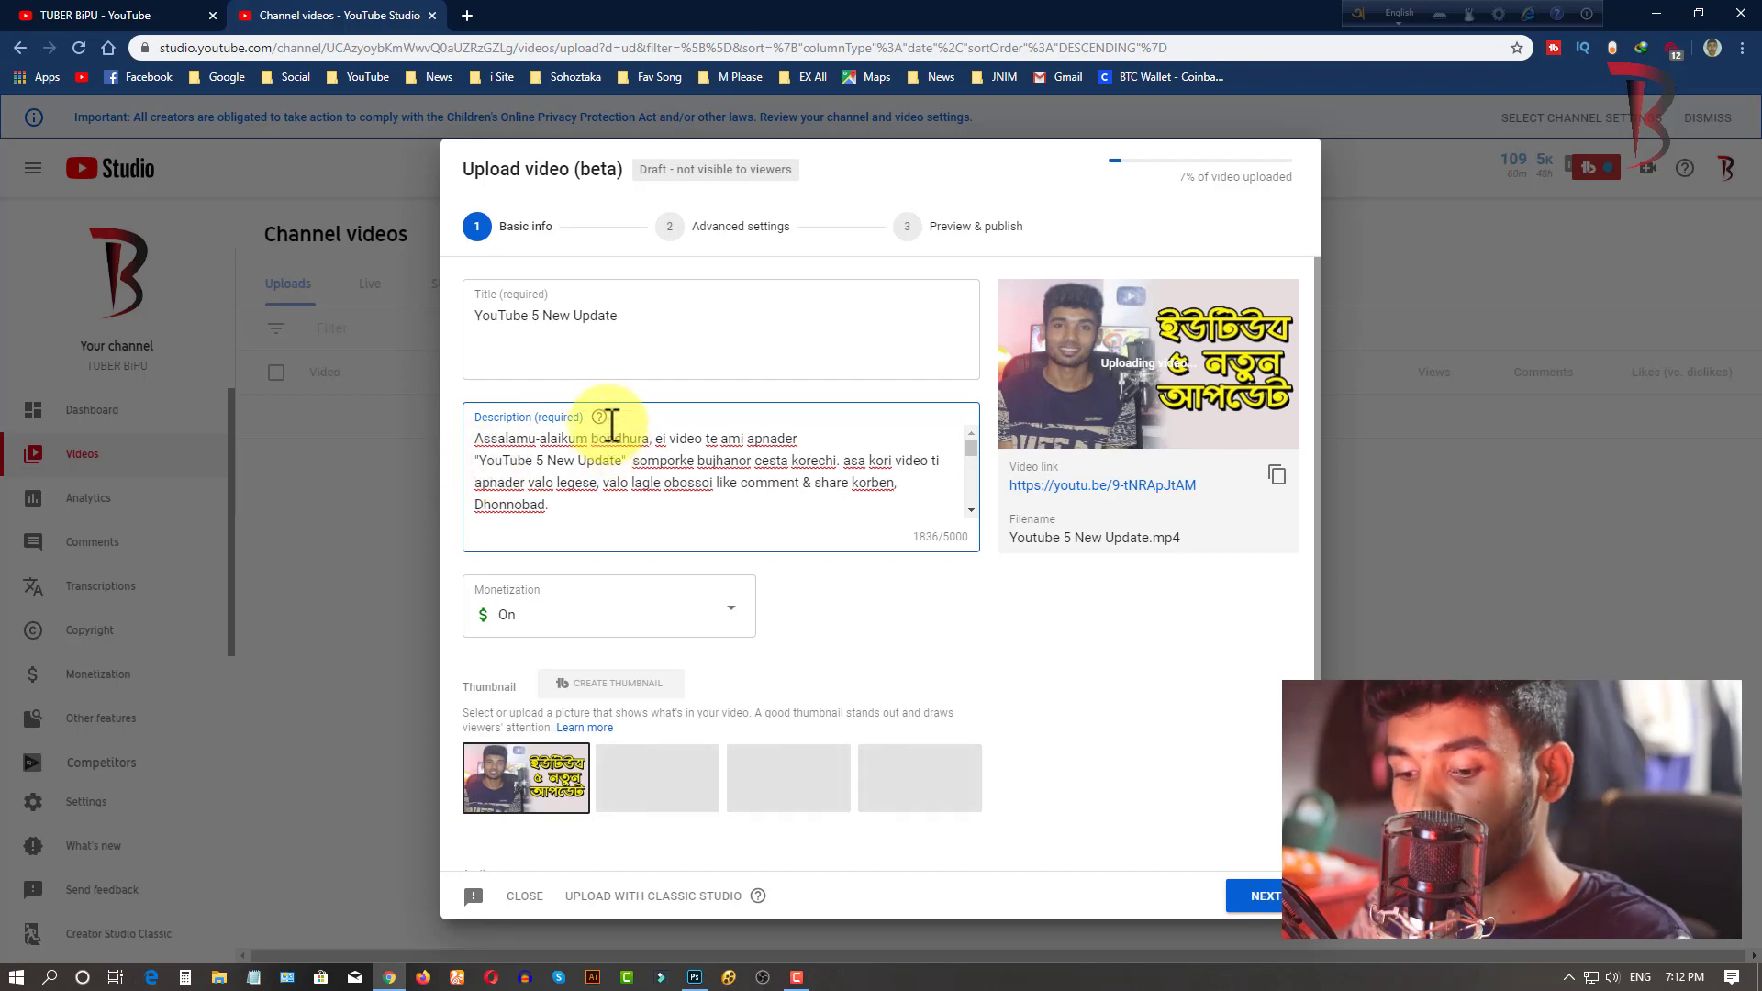
# - Turn the words YouTube, New and Update in the description's quoted title into hashtags by putting # before each
pyautogui.click(483, 460)
pyautogui.write('#')
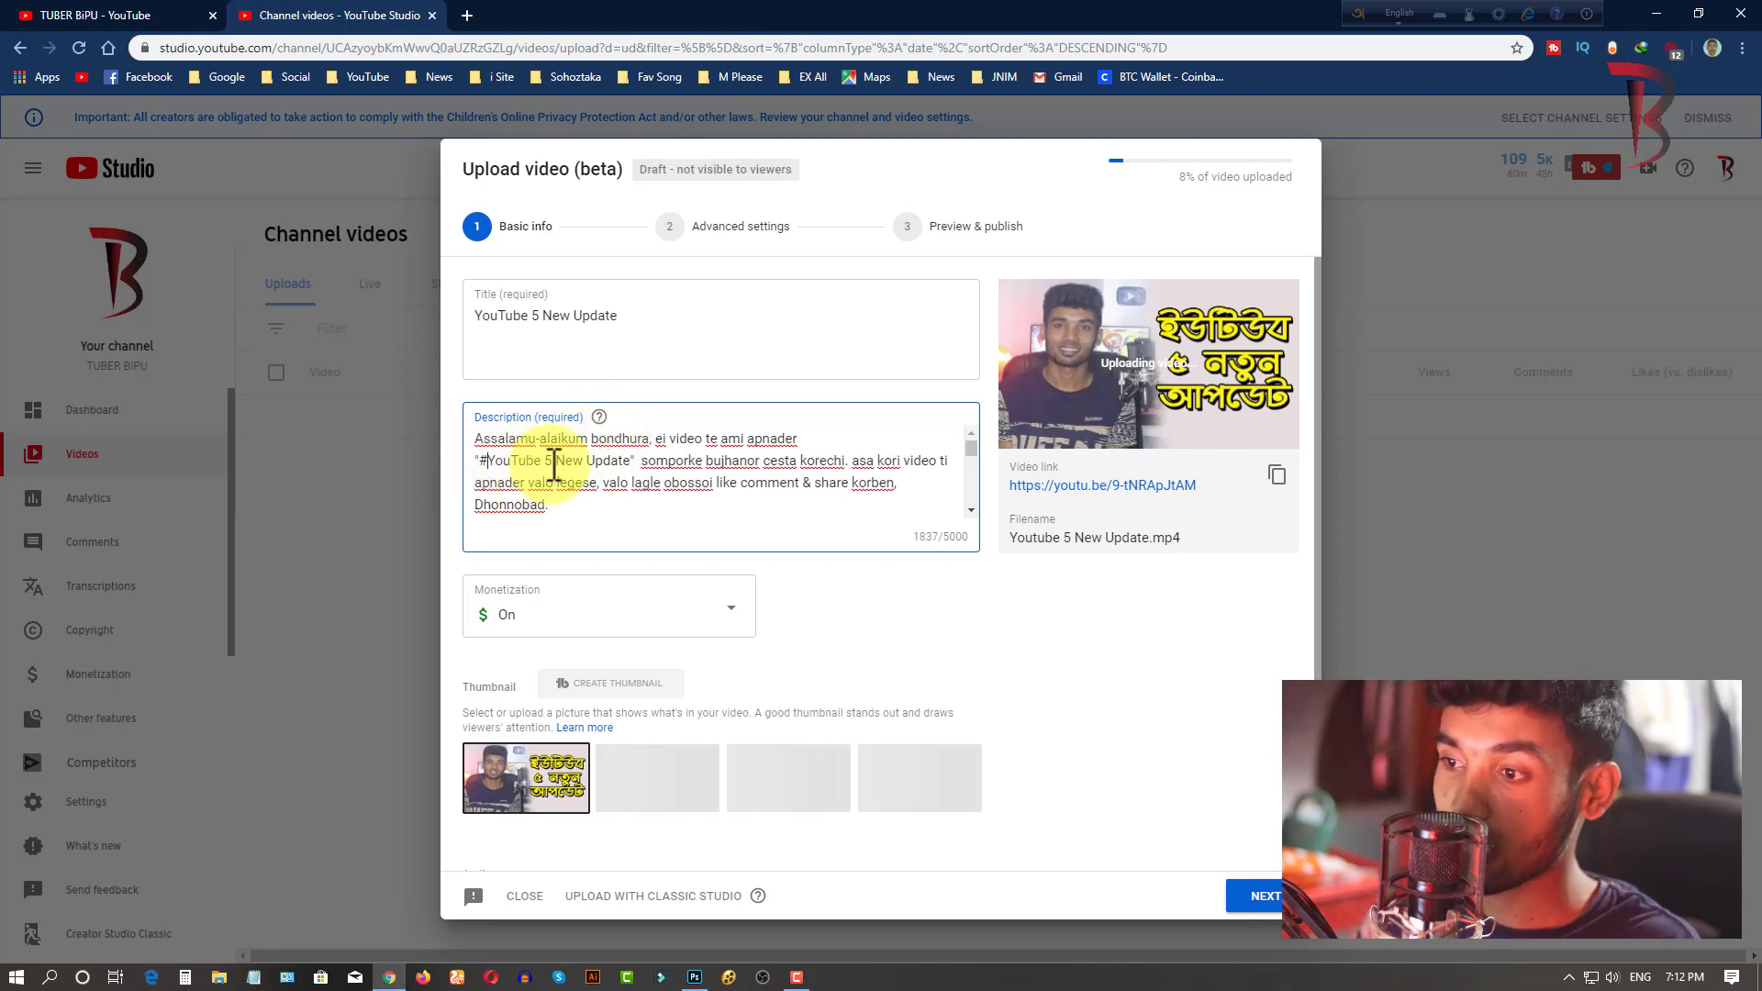
pyautogui.click(559, 460)
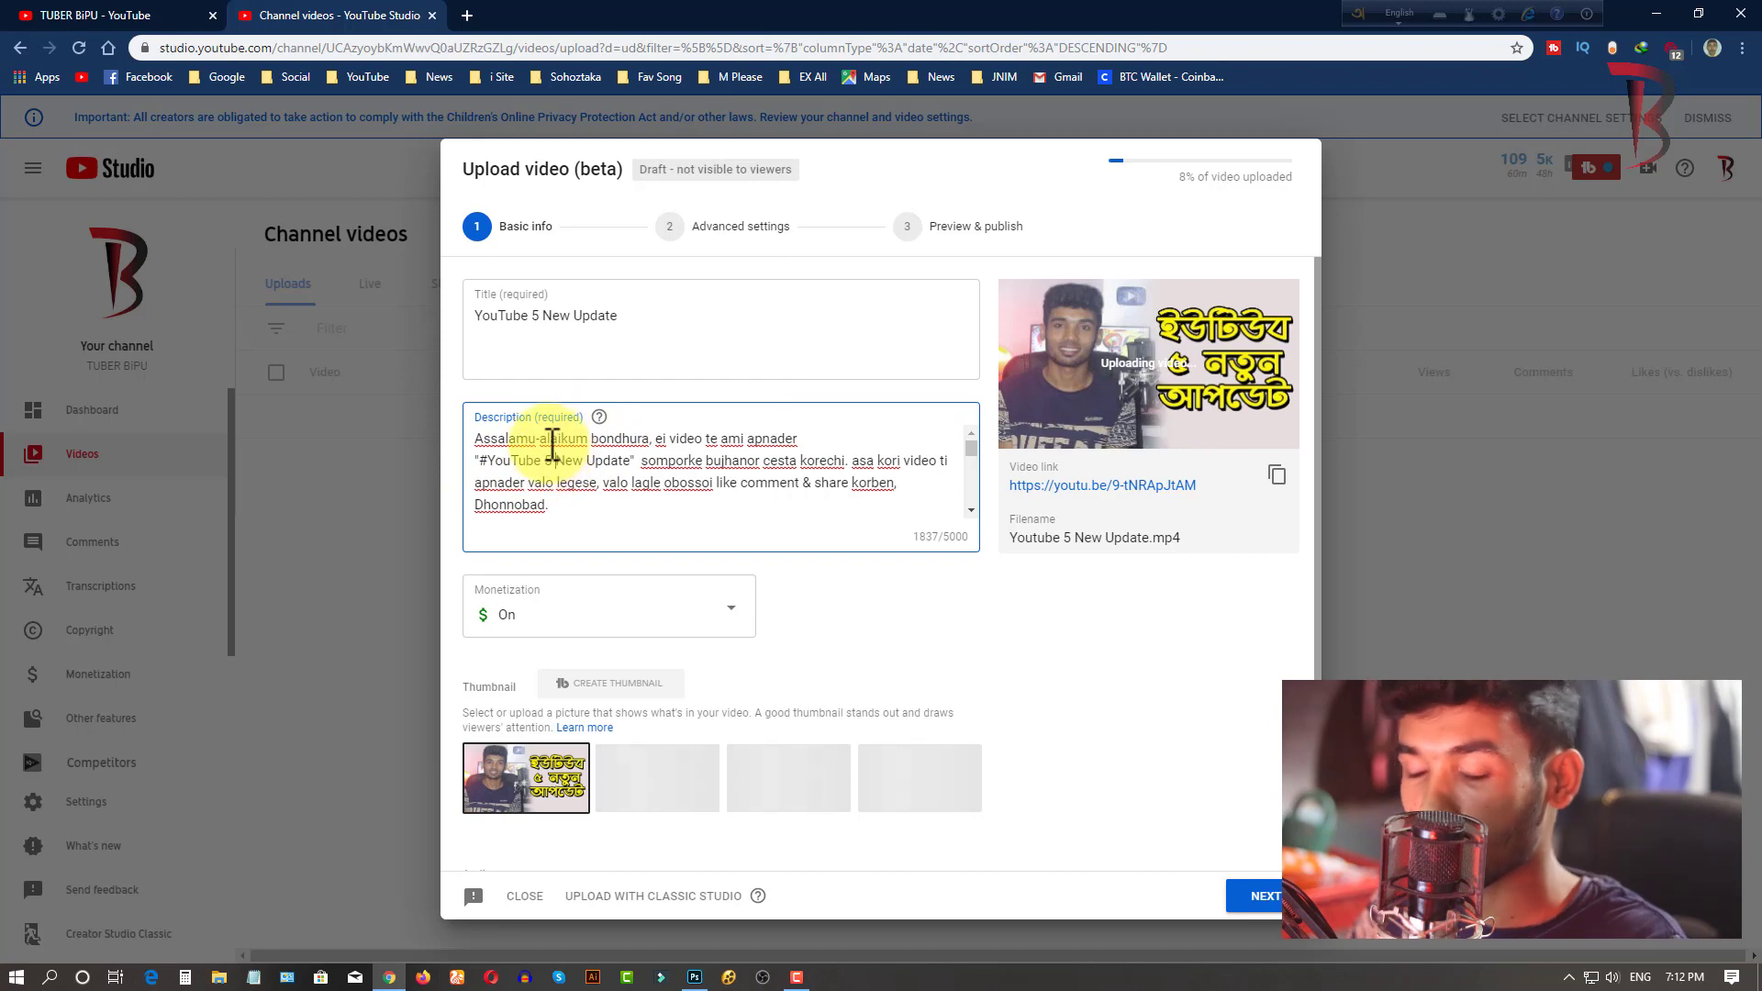
pyautogui.write('#')
pyautogui.click(597, 461)
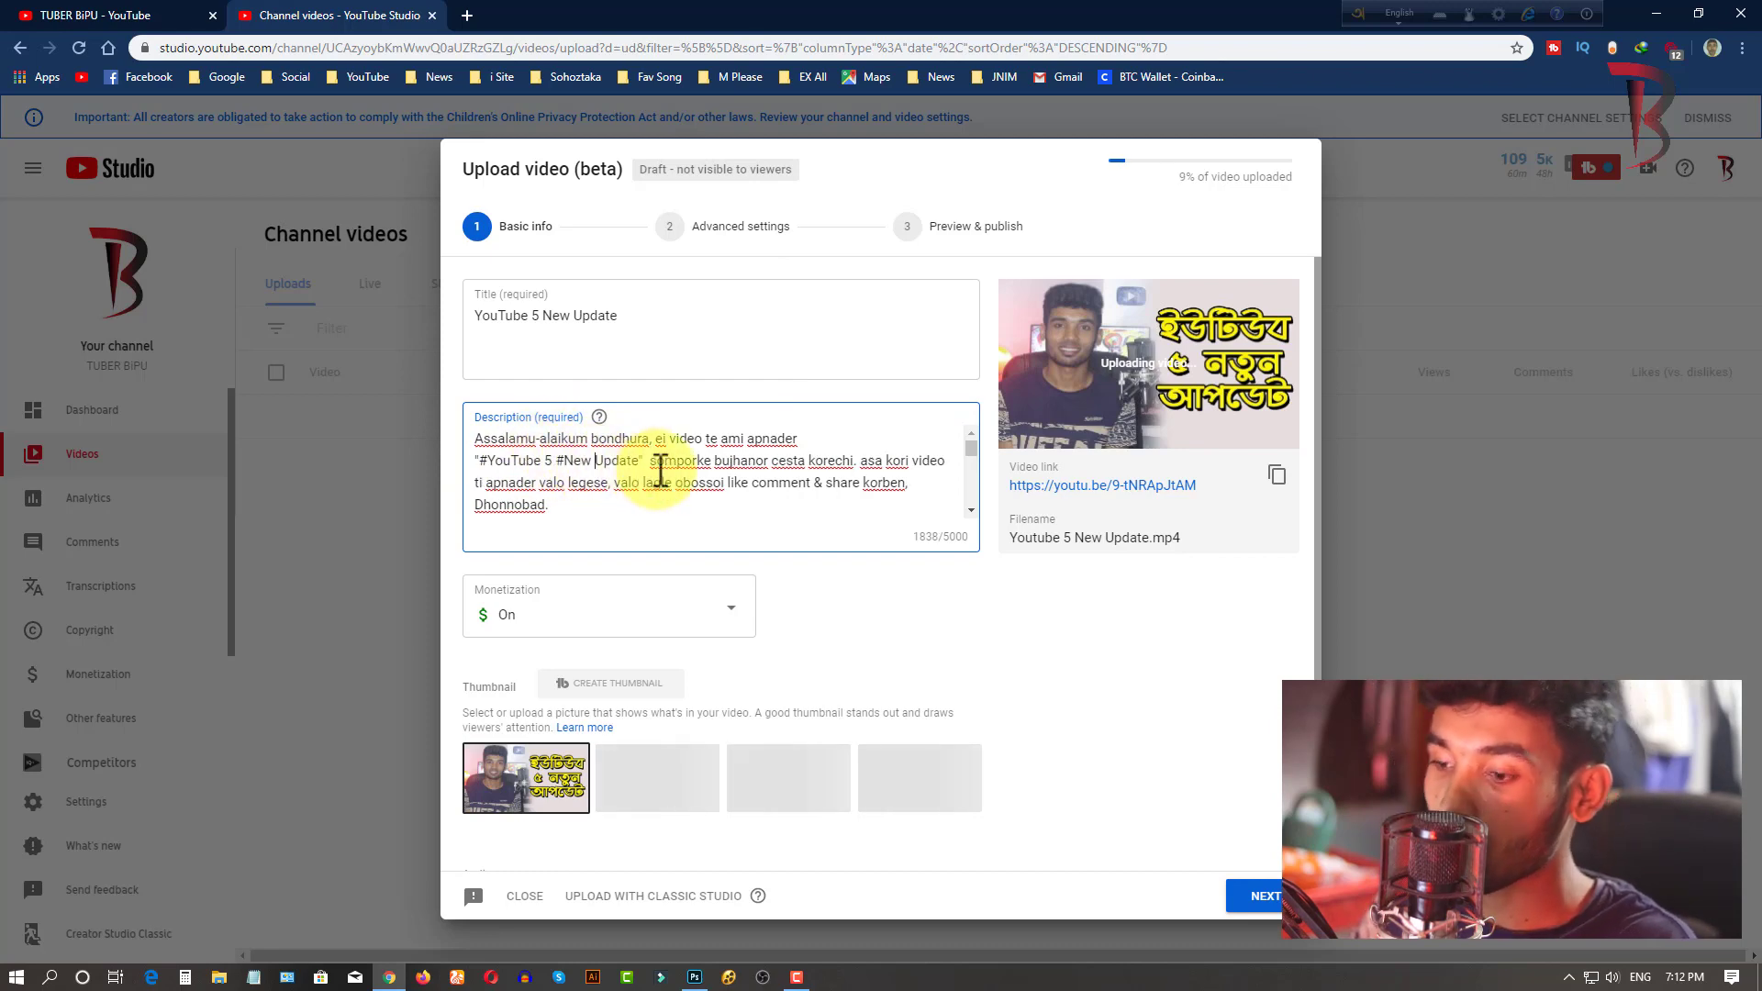
pyautogui.write('#')
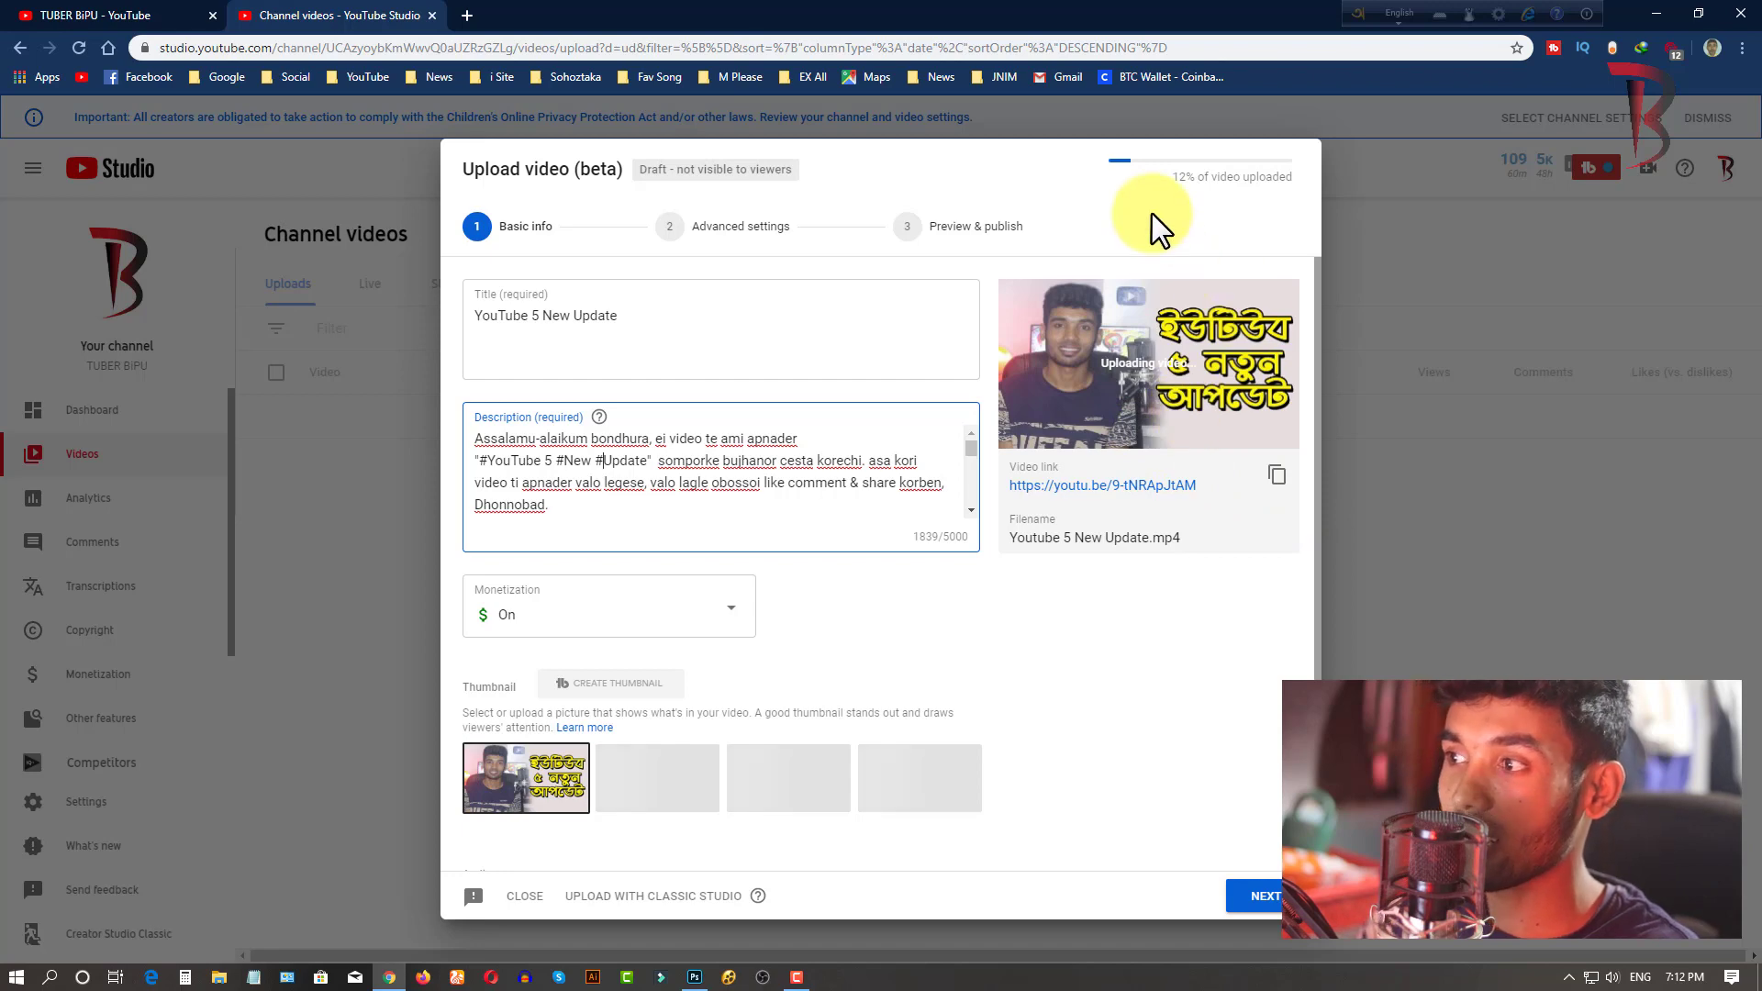
pyautogui.moveTo(1169, 179); pyautogui.dragTo(1284, 189)
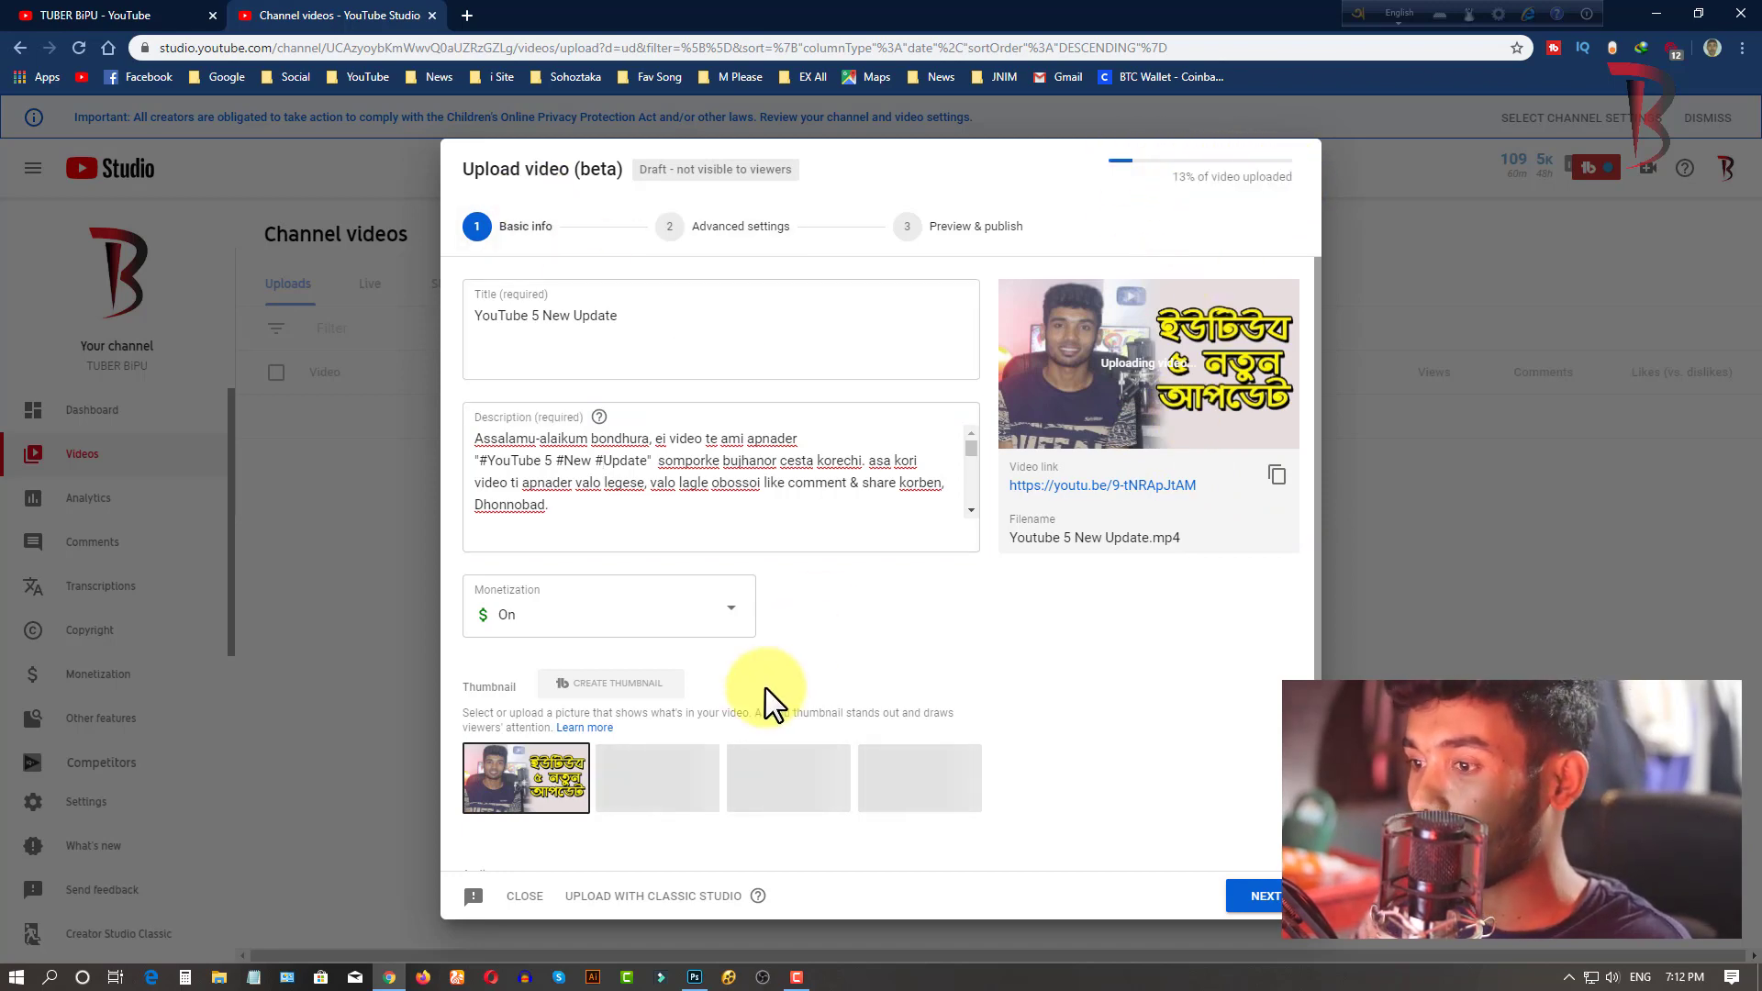
# - Extend the video title so it reads "YouTube 5 New Update- Bangla"
pyautogui.click(680, 312)
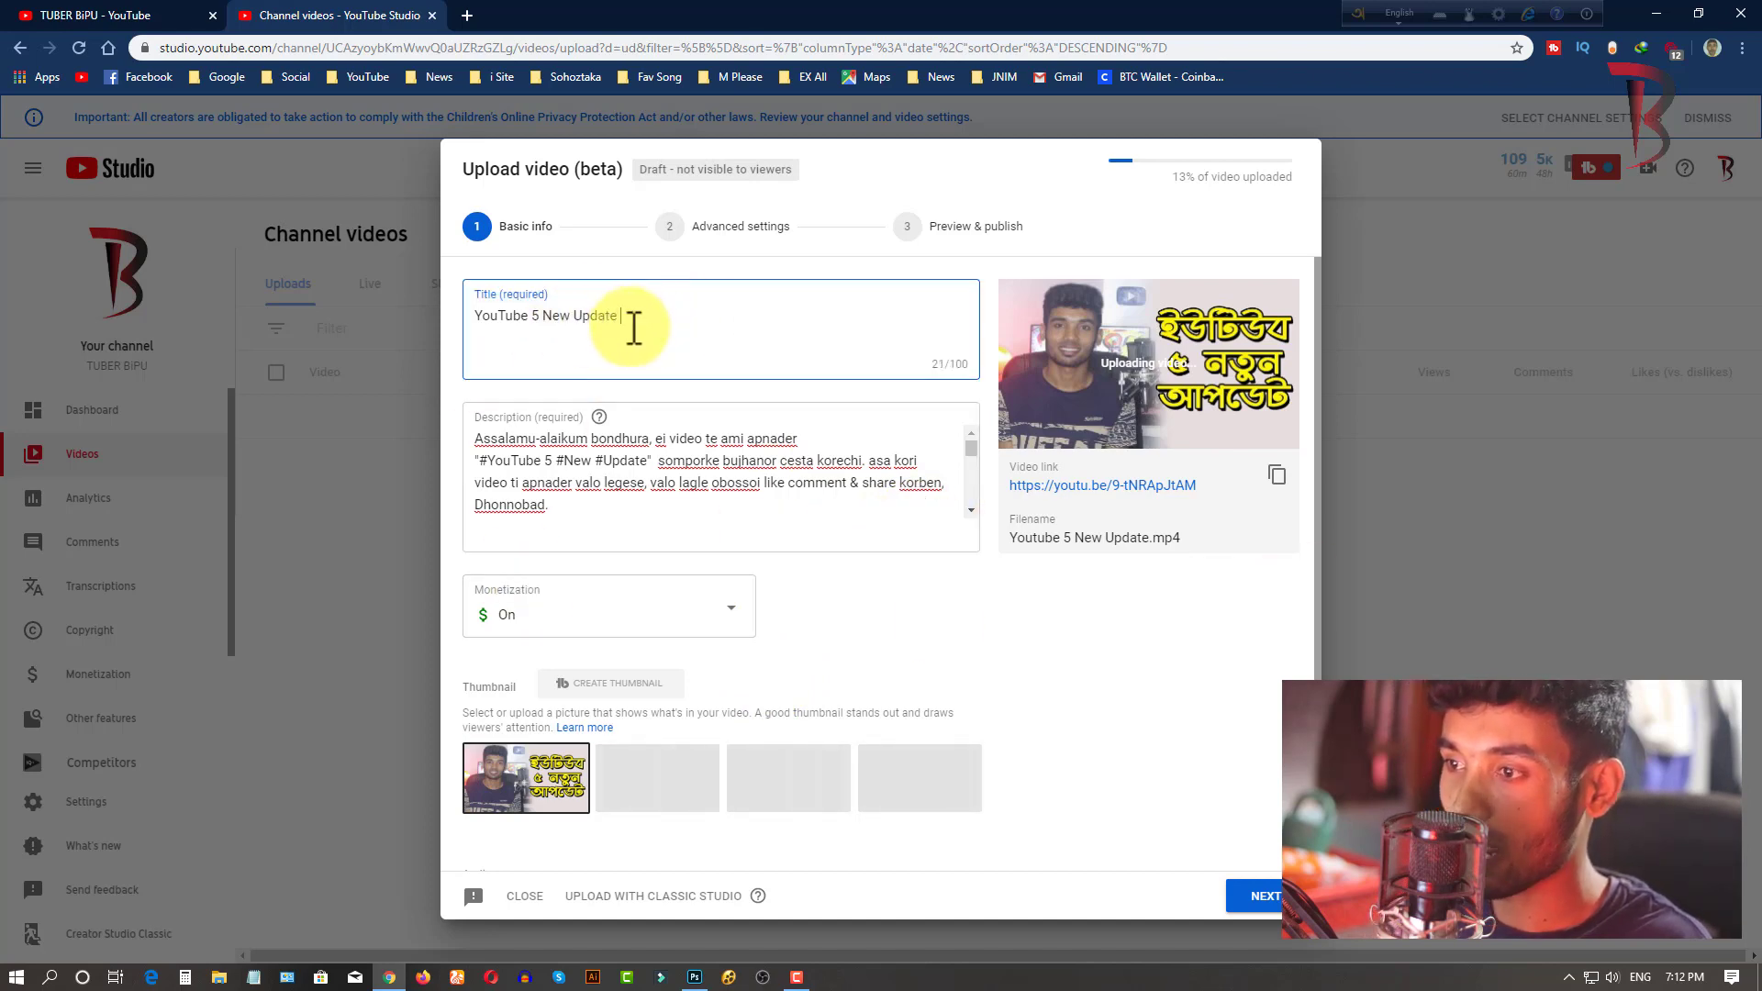
pyautogui.press('BackSpace')
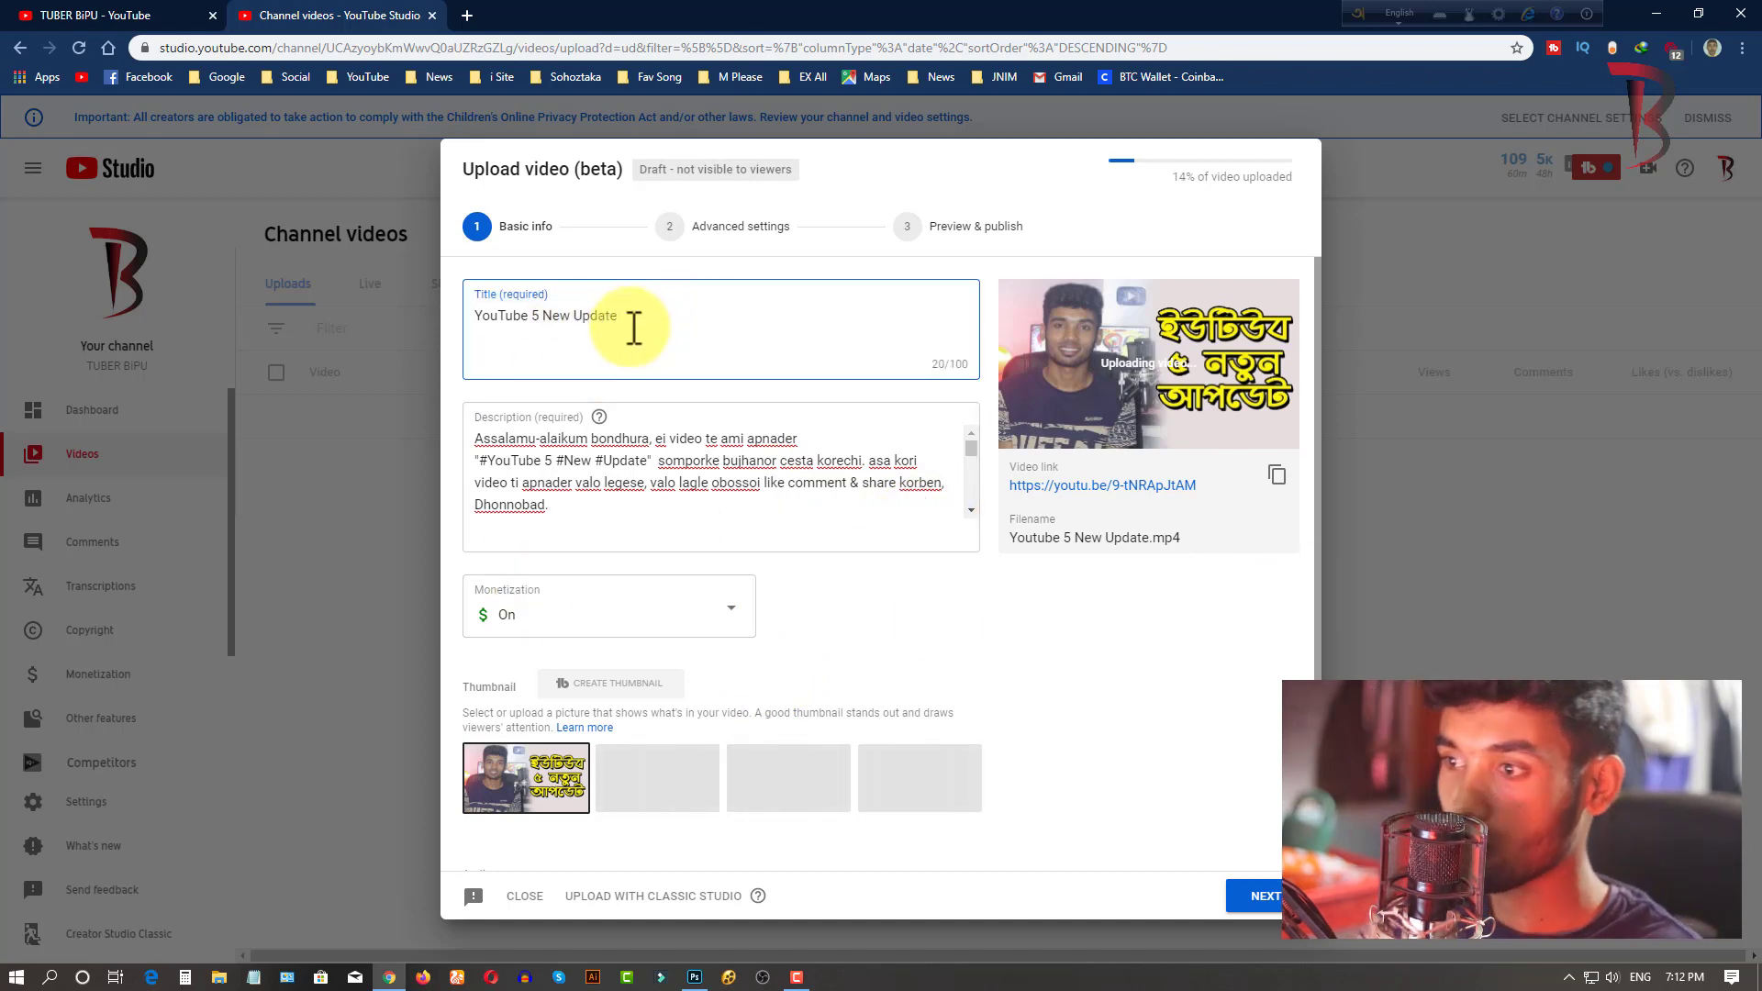
pyautogui.write('- B')
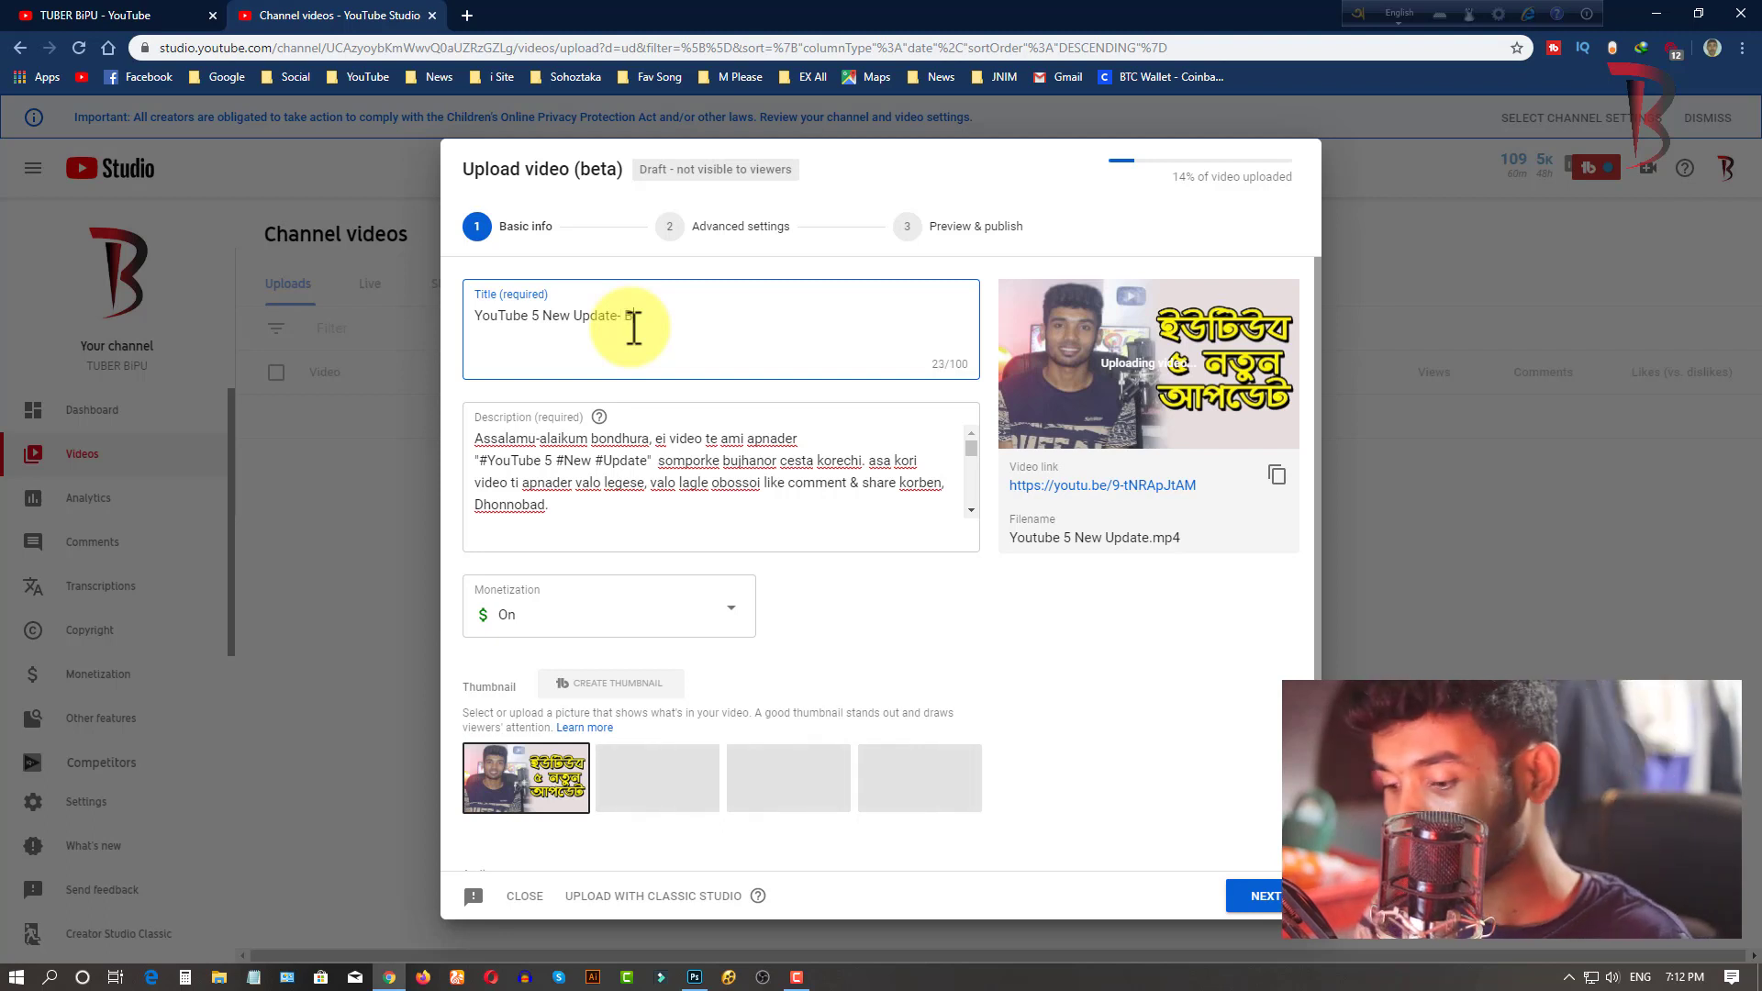
pyautogui.write('angla')
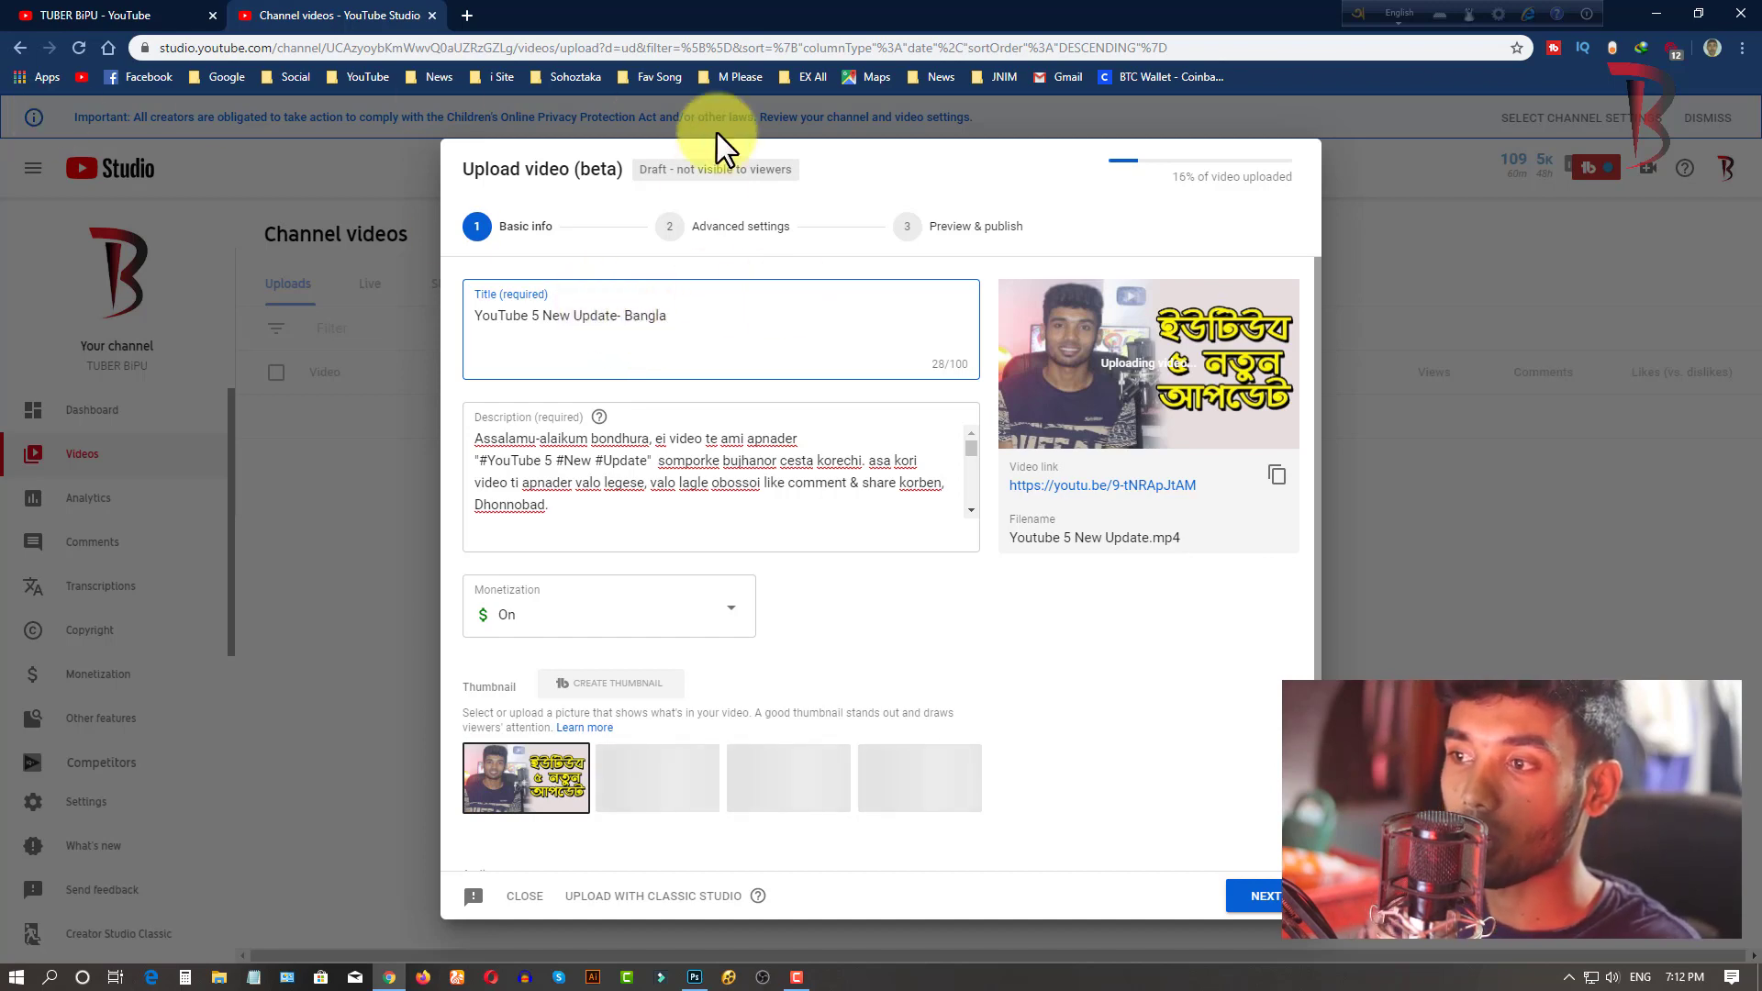
# - Try to continue to the advanced settings and look through the description in the basic info down to the audience section
pyautogui.click(745, 230)
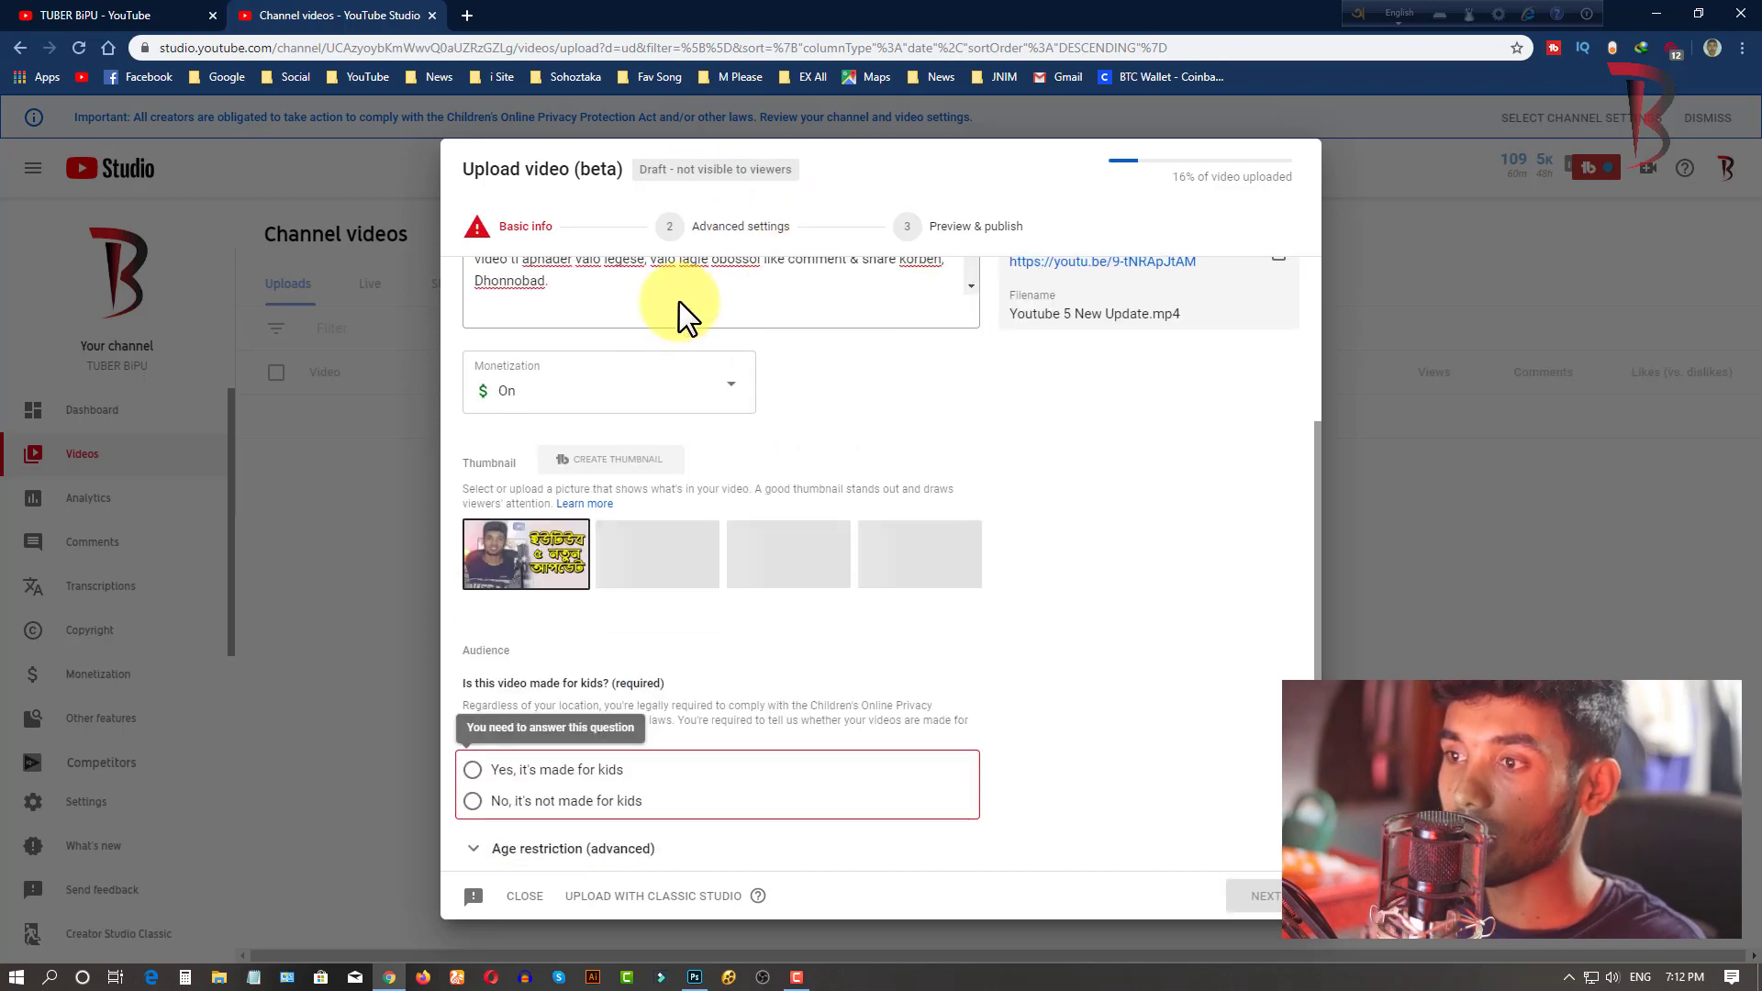
pyautogui.click(503, 227)
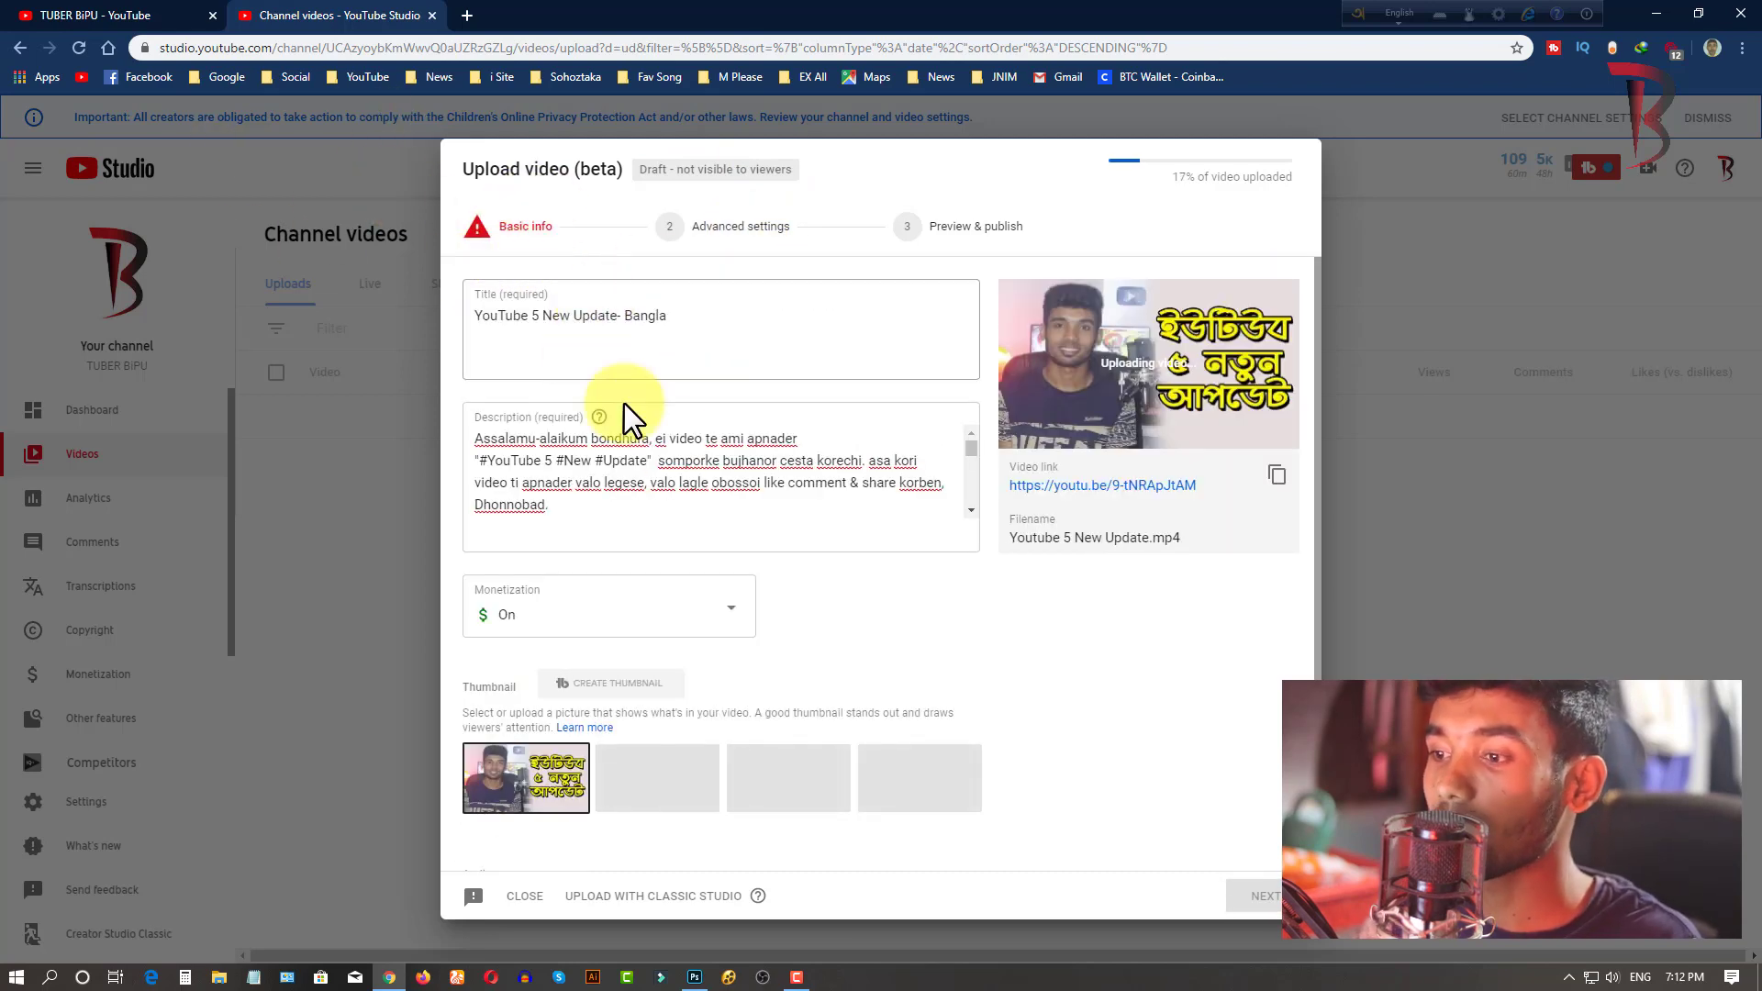
pyautogui.scroll(-5, 661, 504)
pyautogui.scroll(-1, 922, 679)
pyautogui.scroll(-1, 927, 674)
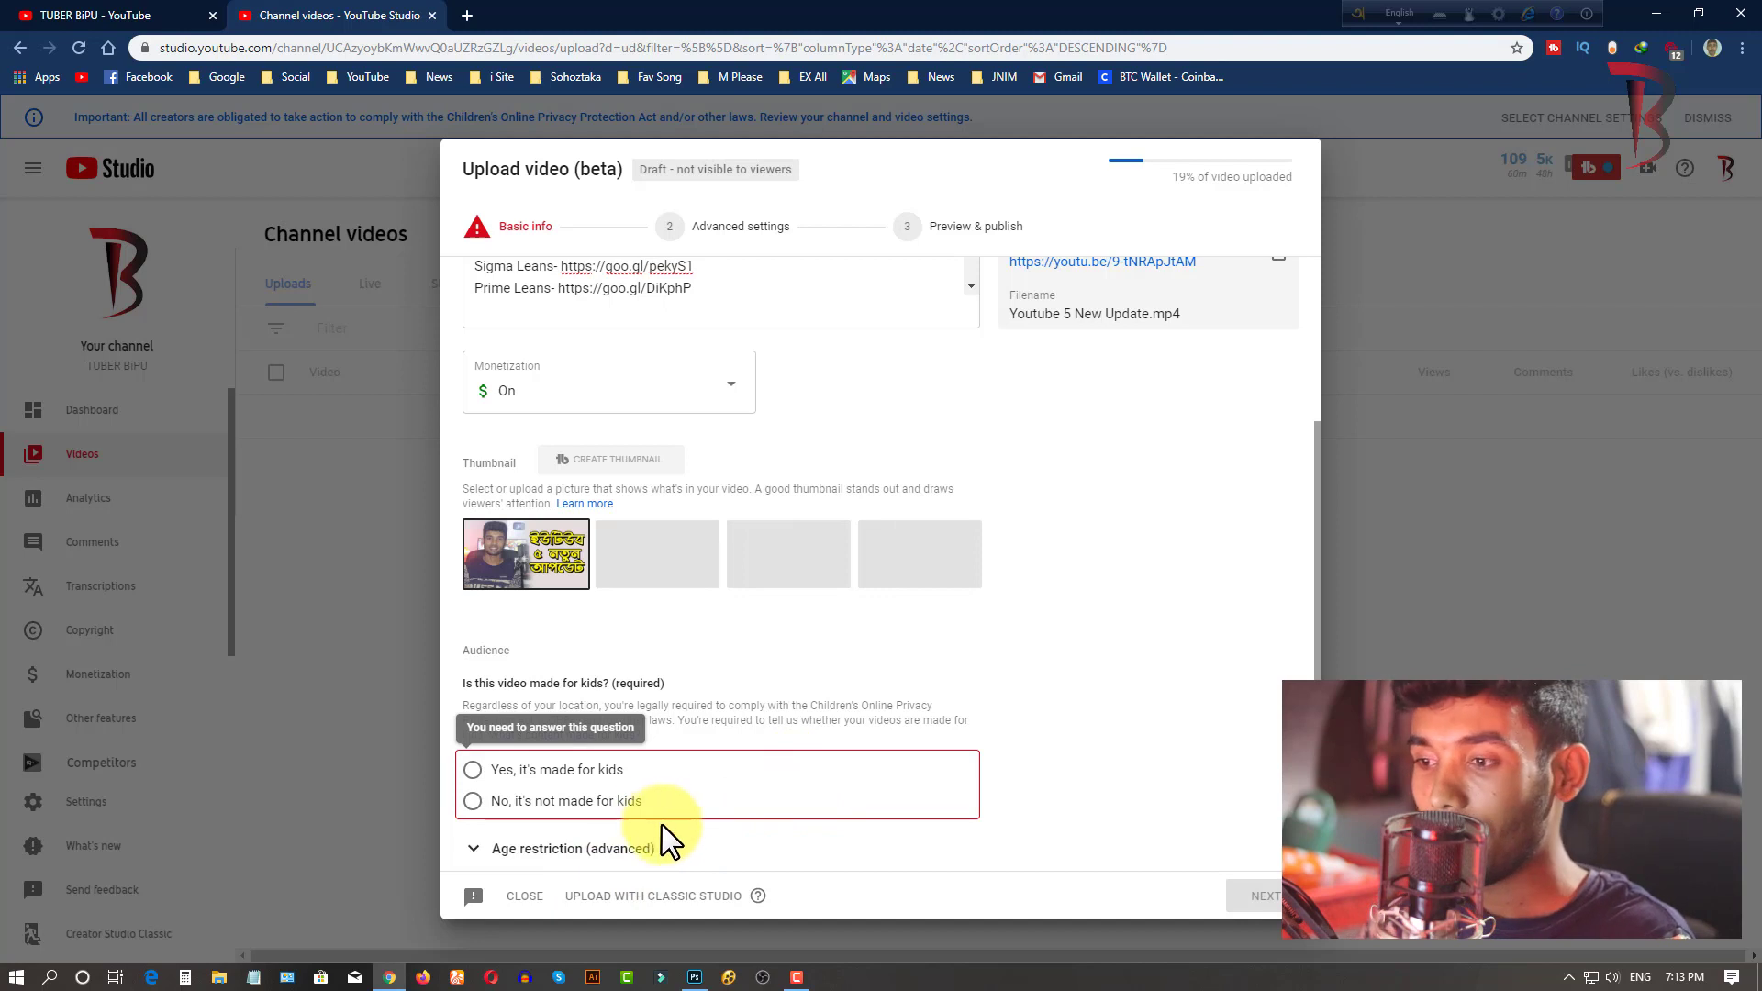
# - Answer the required audience question with "No, it's not made for kids" and proceed to the advanced settings
pyautogui.doubleClick(699, 706)
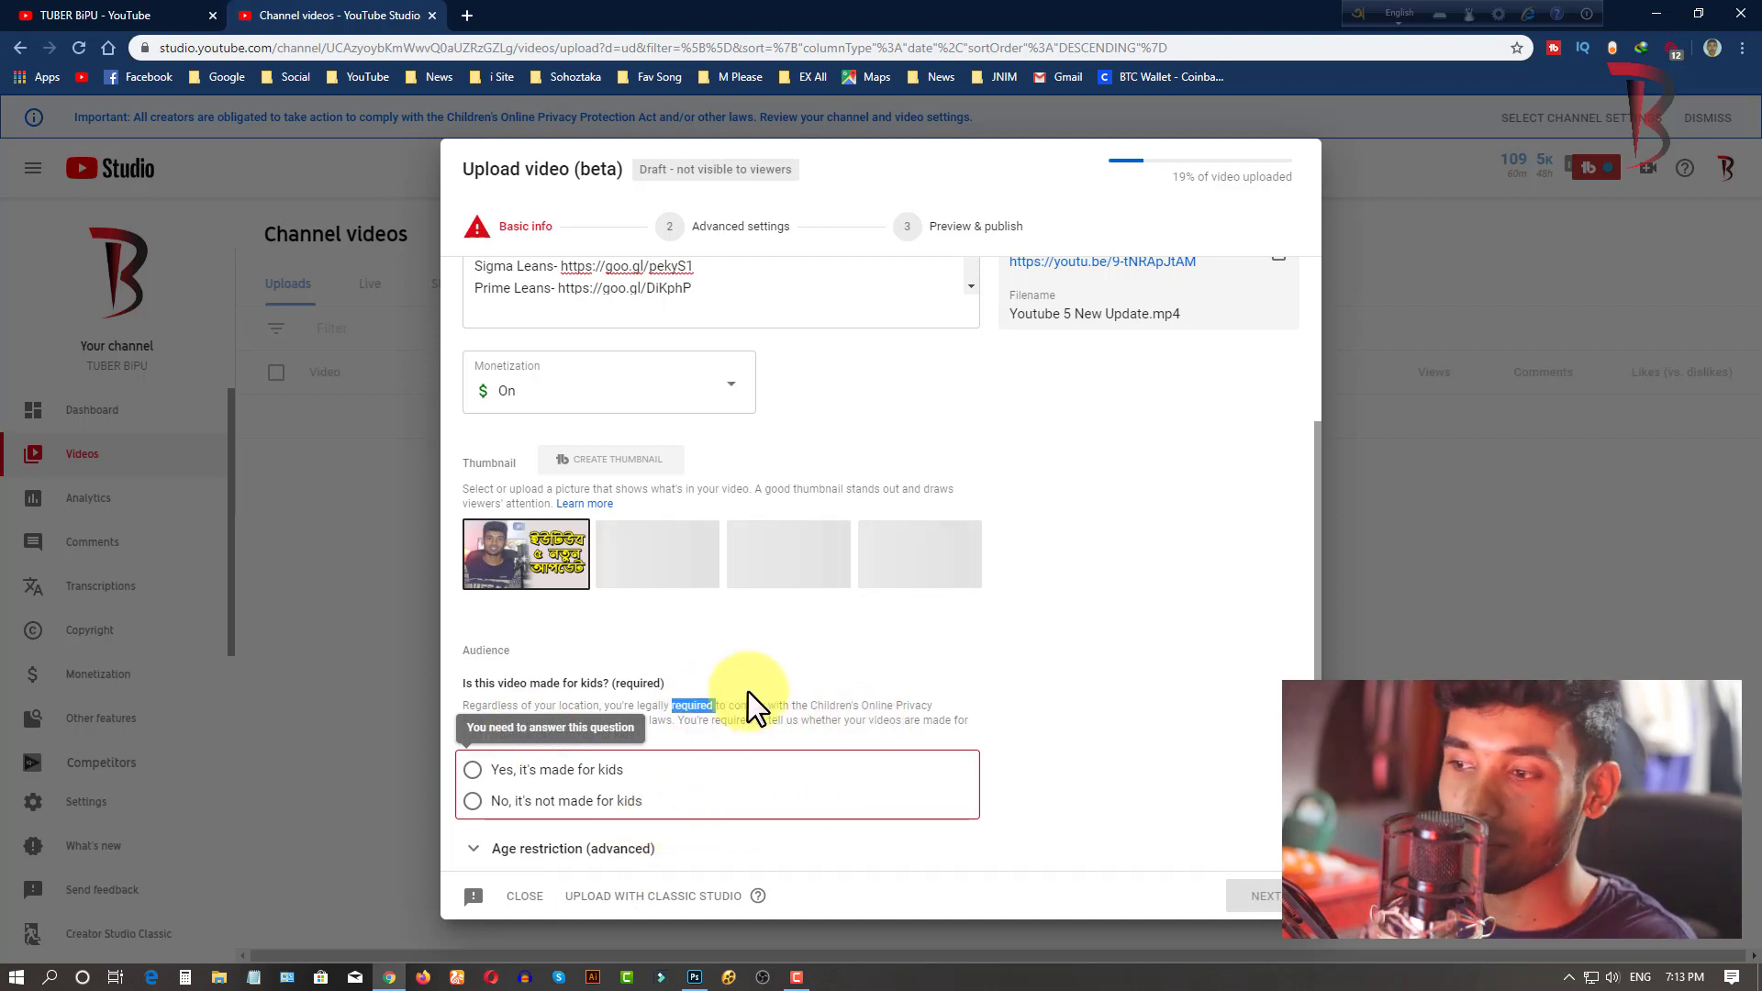
pyautogui.click(819, 697)
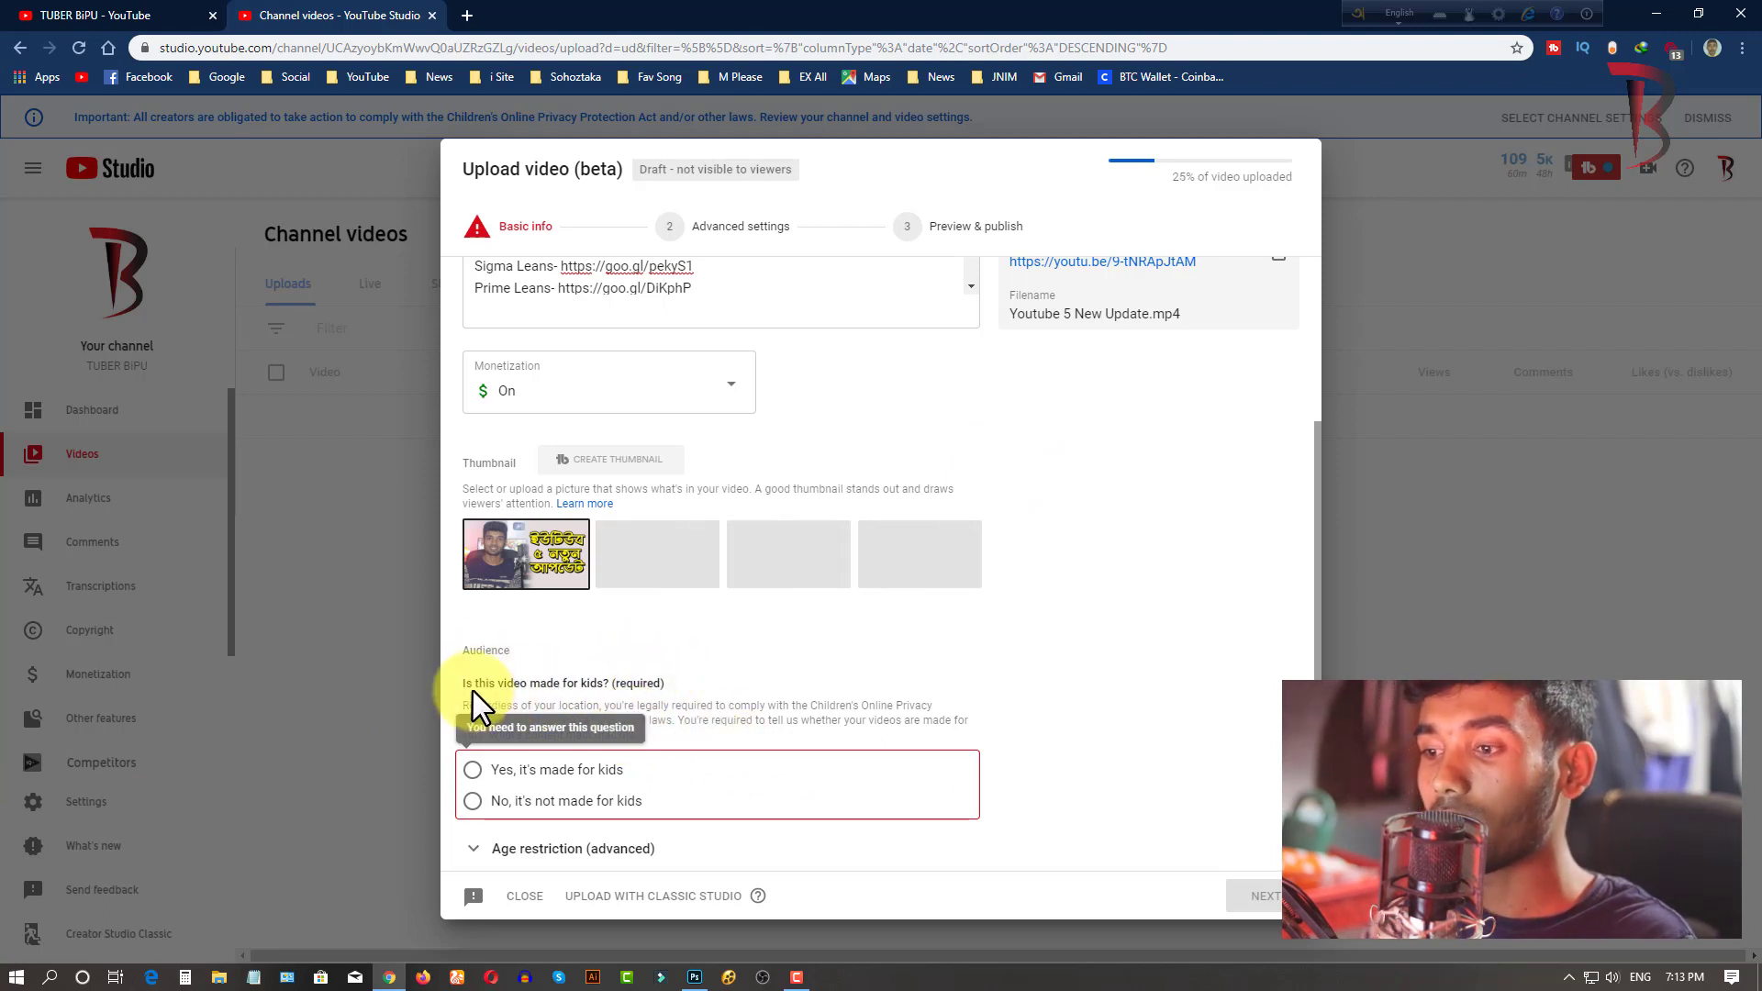
pyautogui.moveTo(464, 684); pyautogui.dragTo(658, 681)
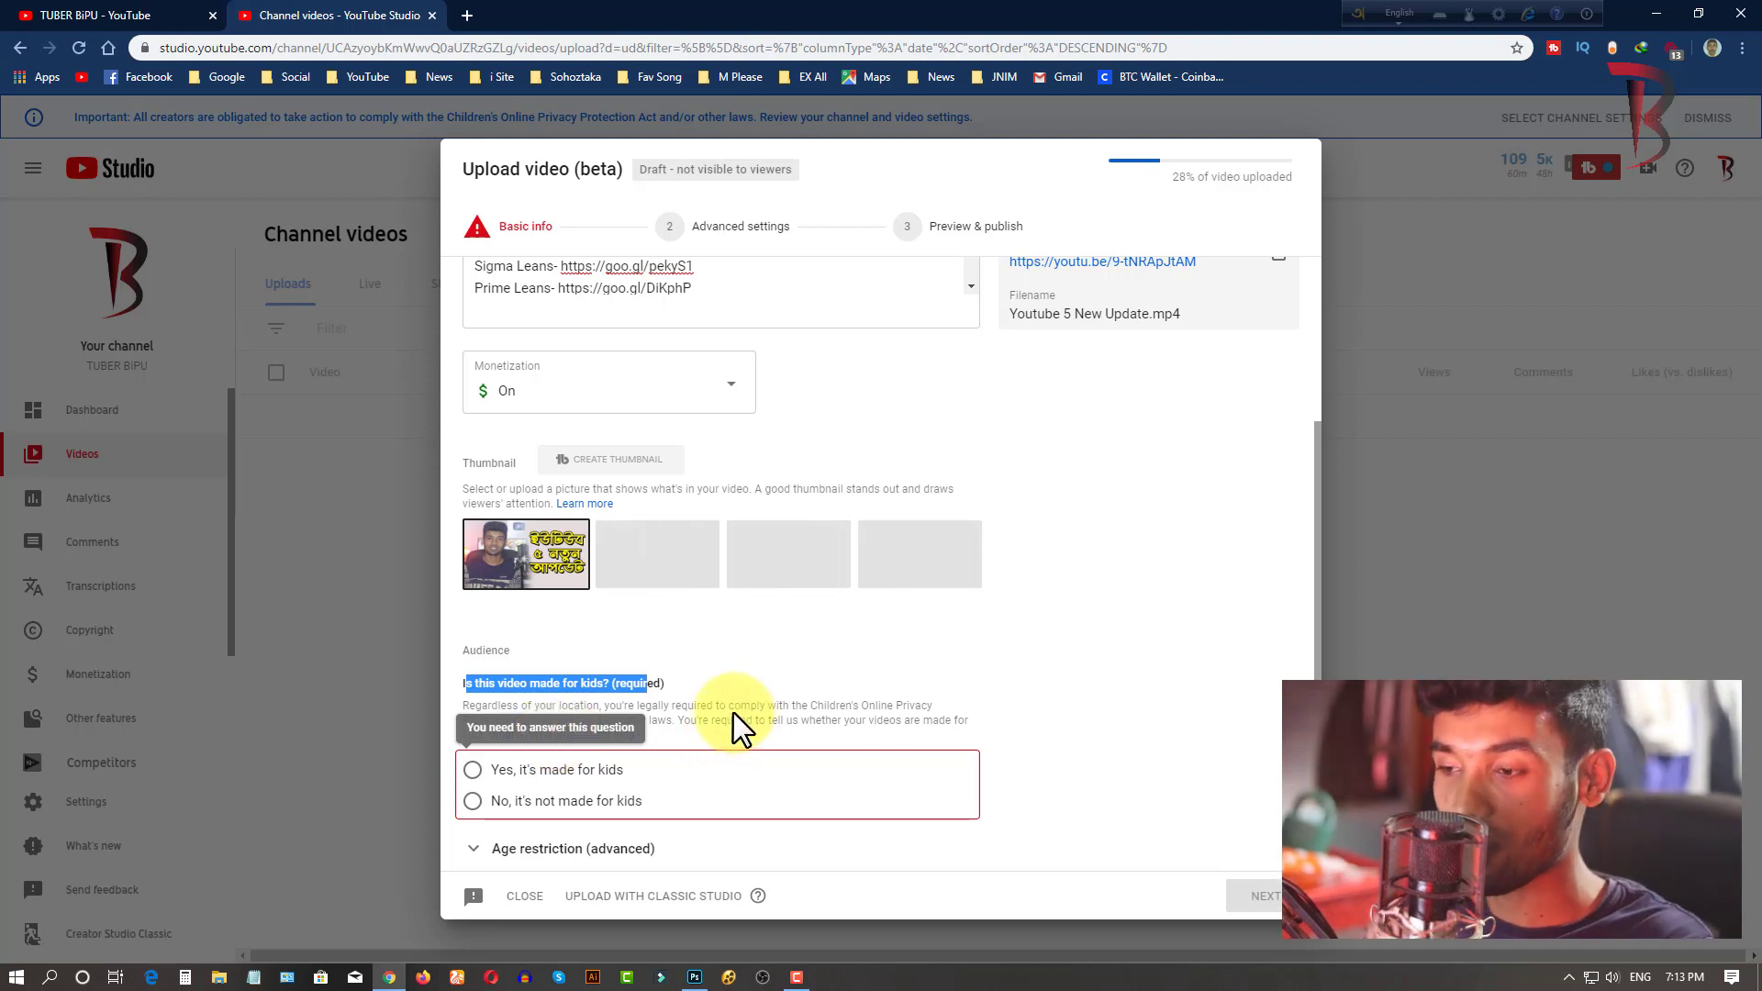
pyautogui.click(725, 682)
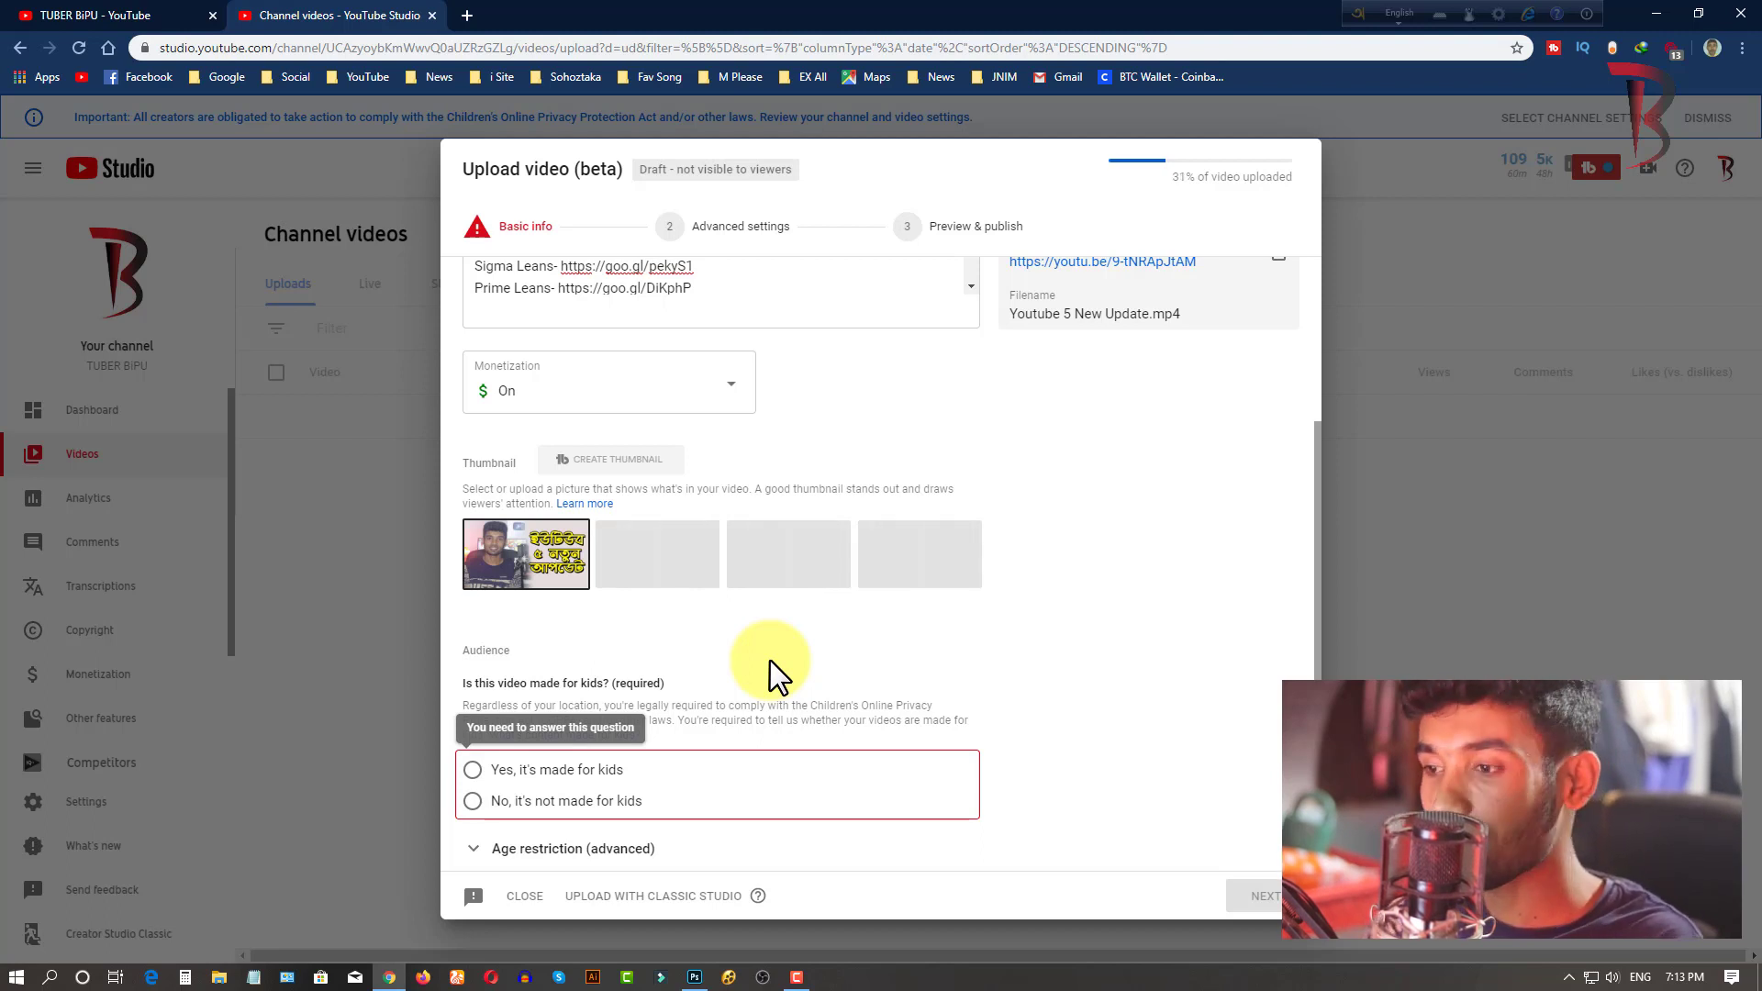
pyautogui.click(592, 806)
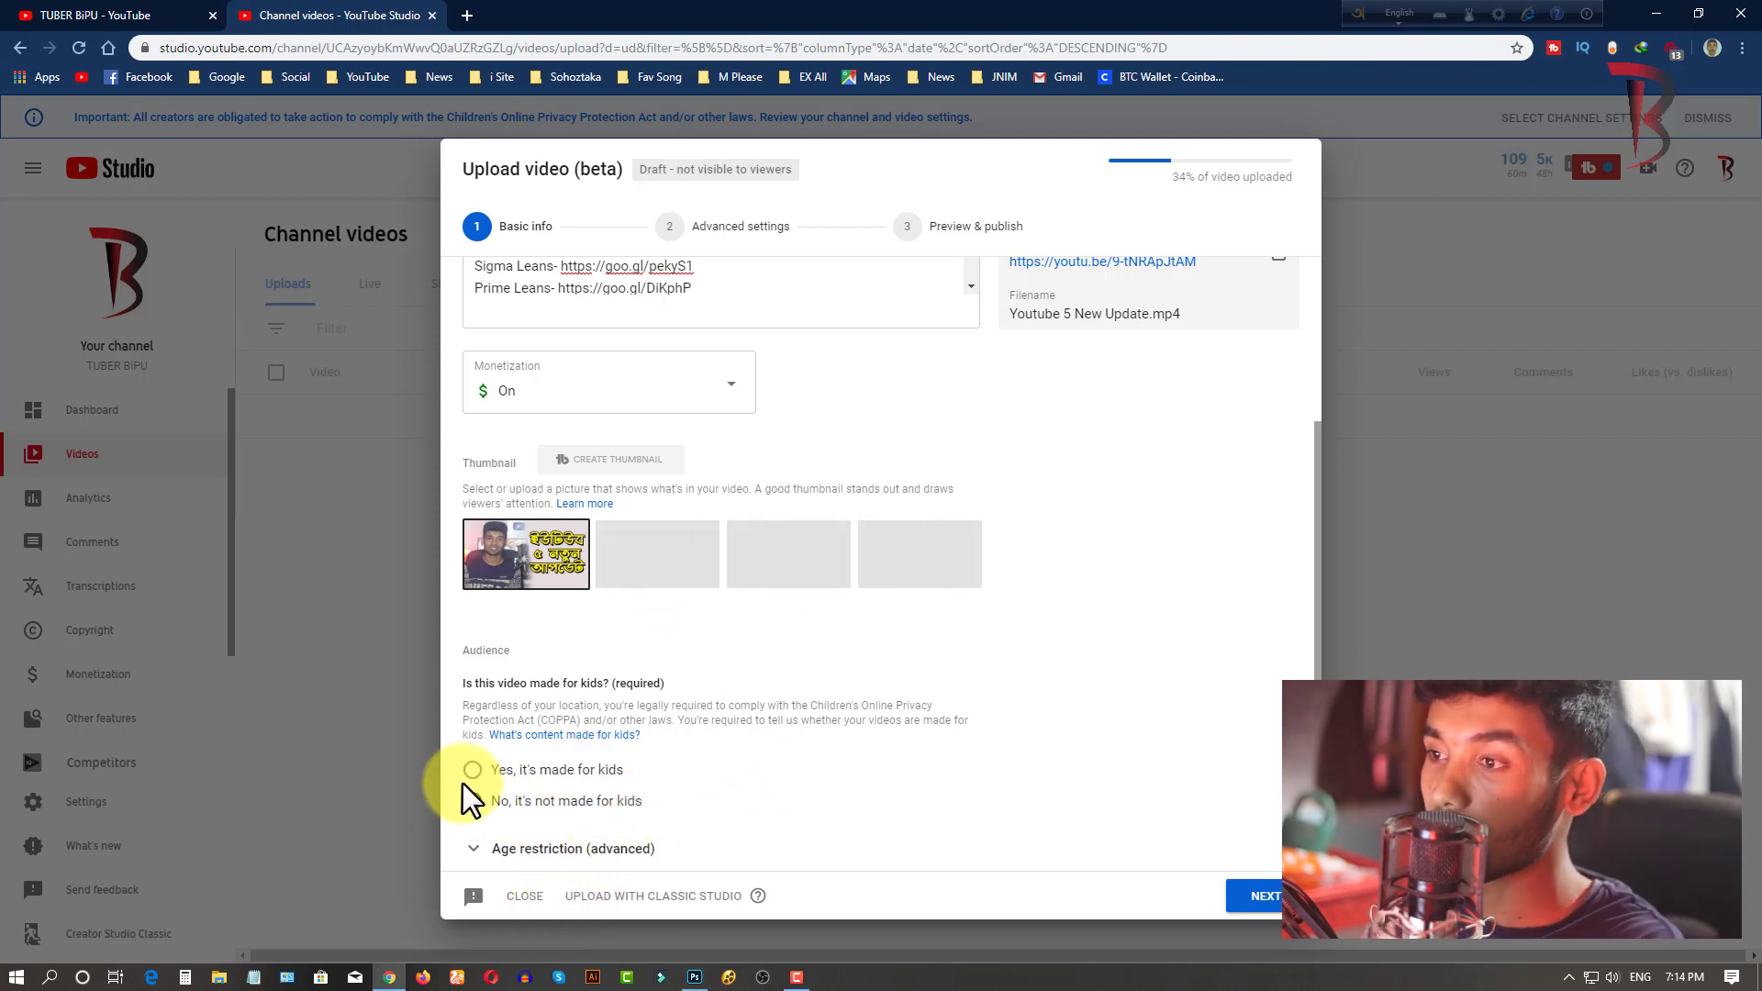
pyautogui.click(745, 231)
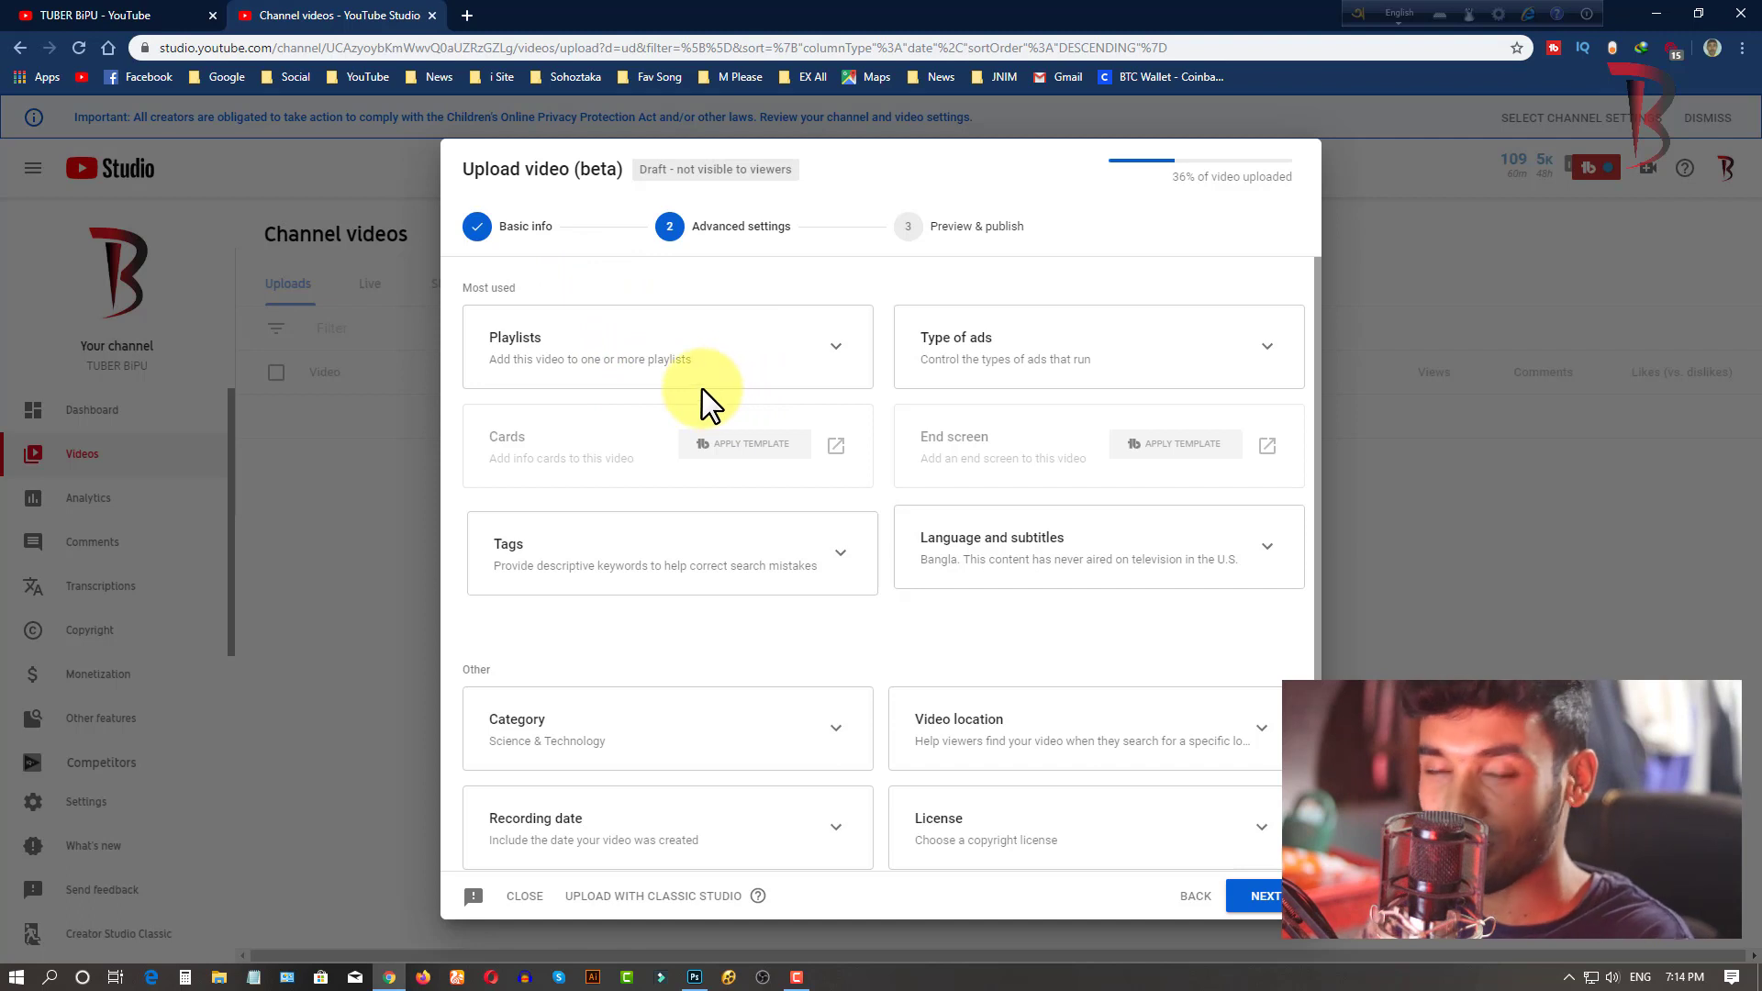
# - Add the video to the "YouTube New Update" playlist and review which types of ads are enabled
pyautogui.click(647, 348)
pyautogui.click(669, 463)
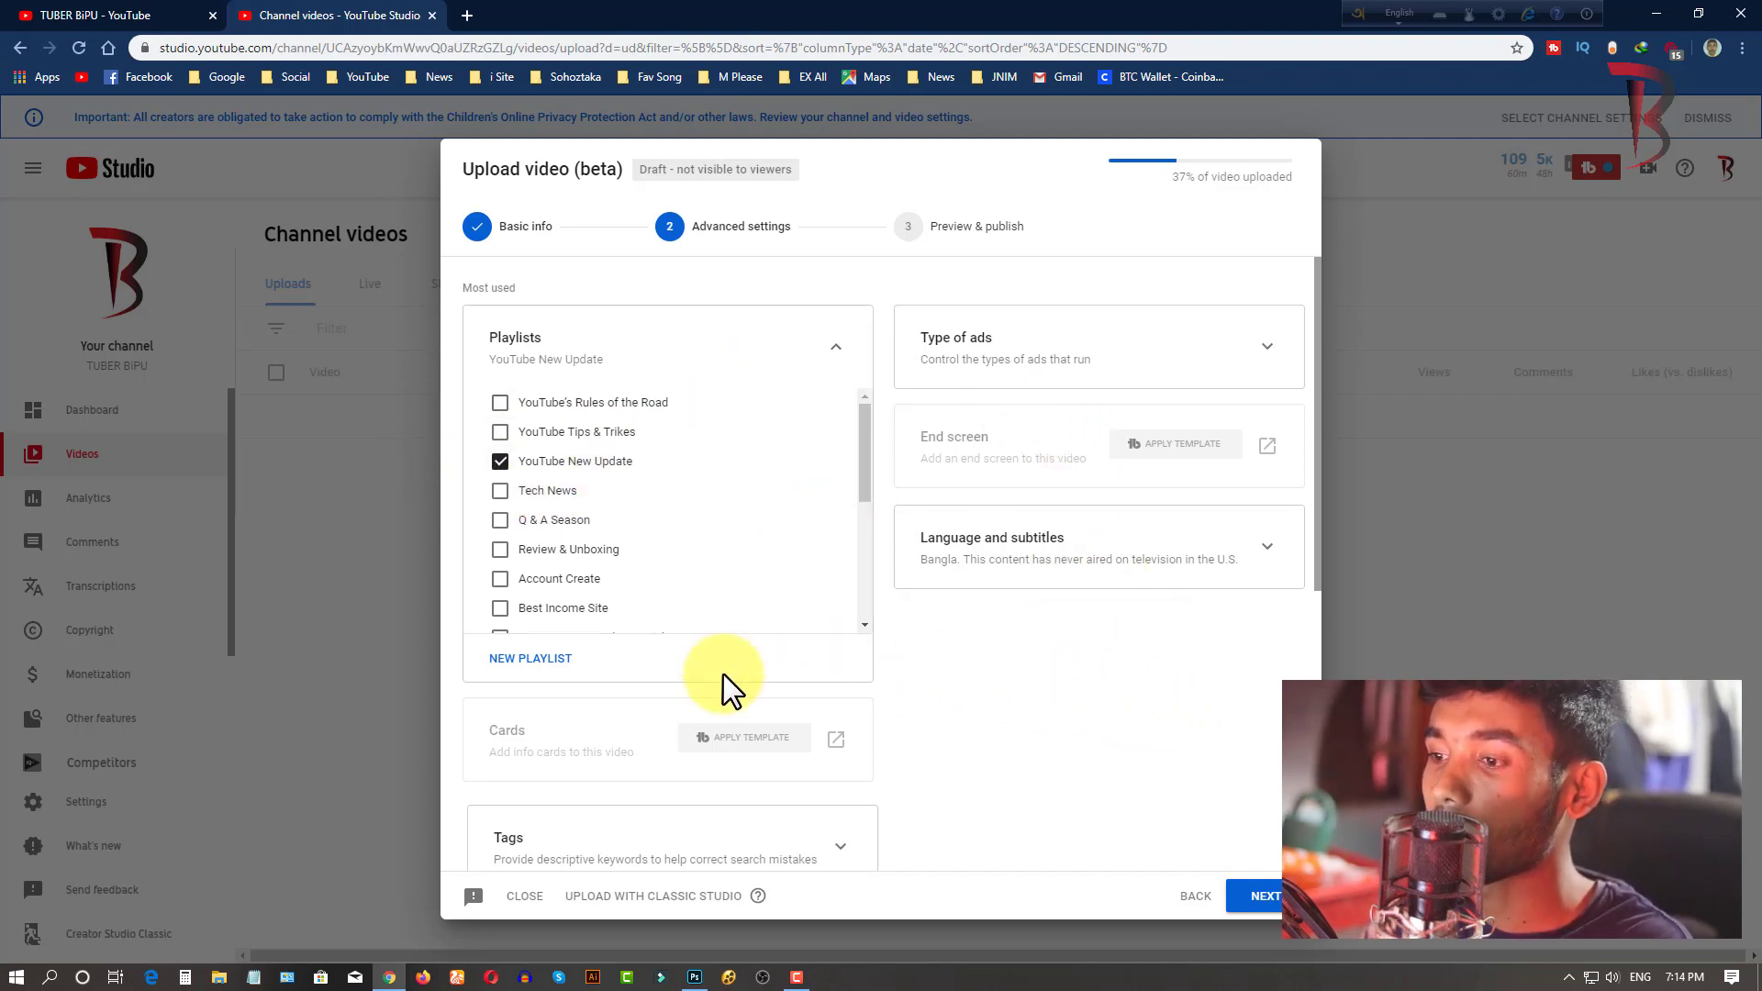
pyautogui.click(1063, 363)
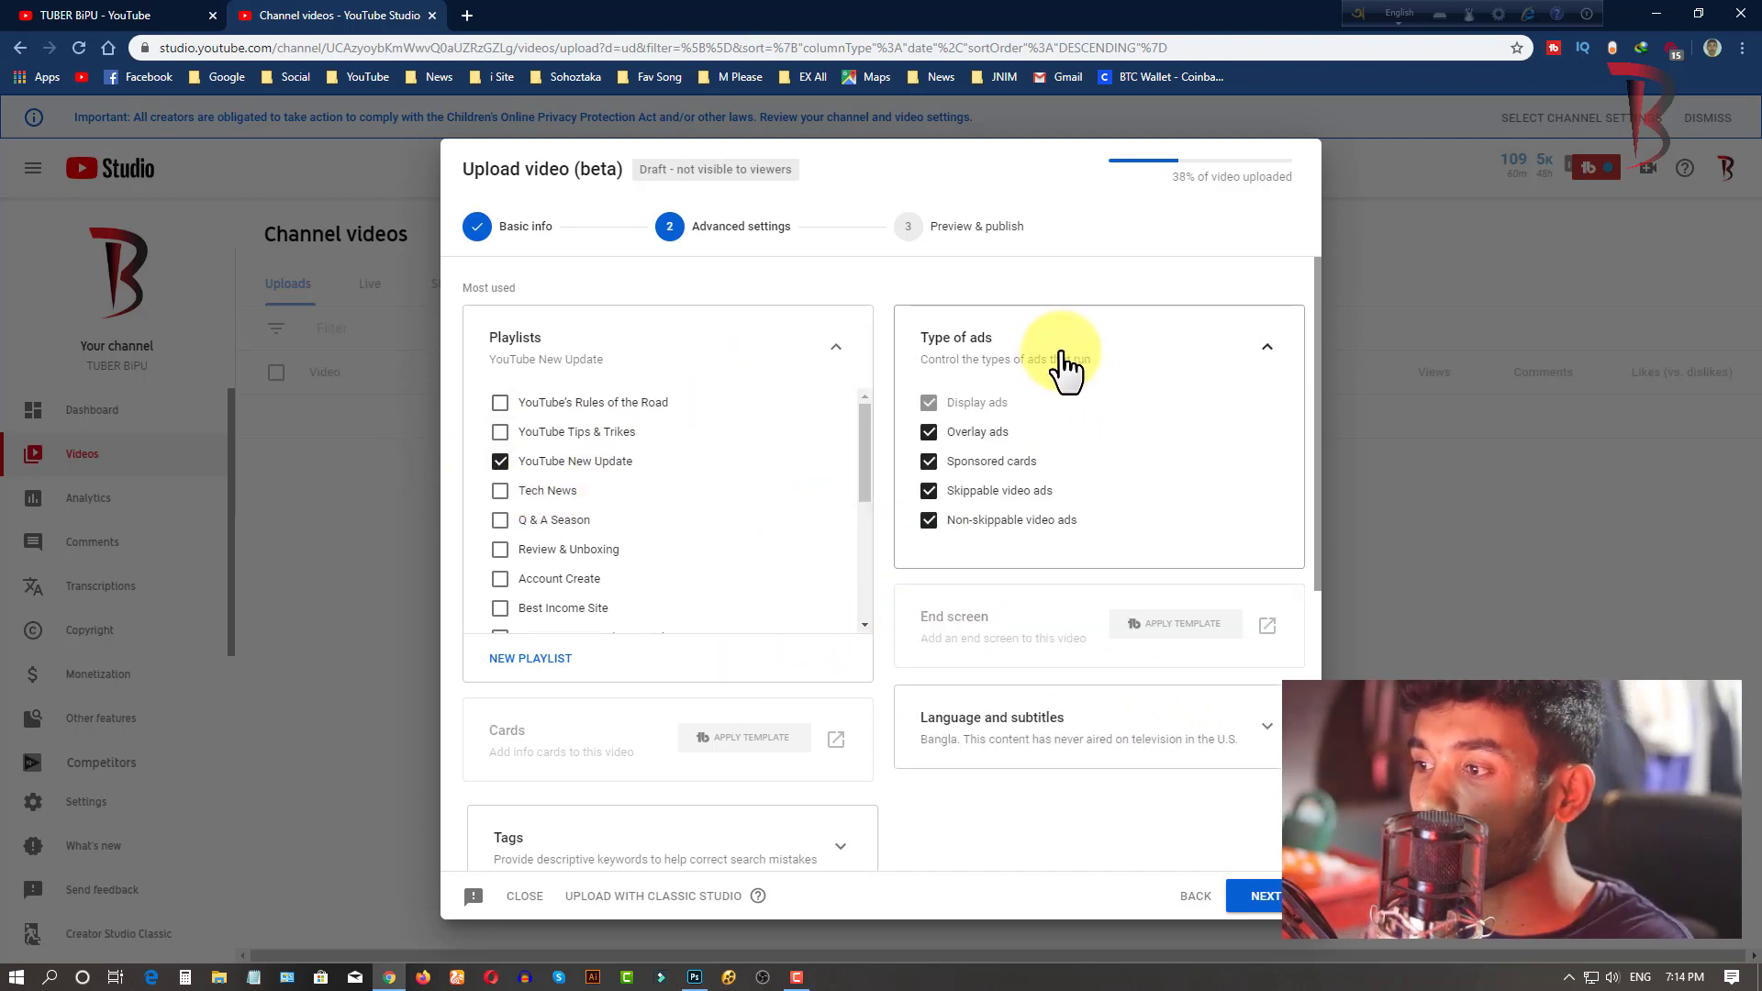
pyautogui.click(1079, 353)
pyautogui.click(1081, 354)
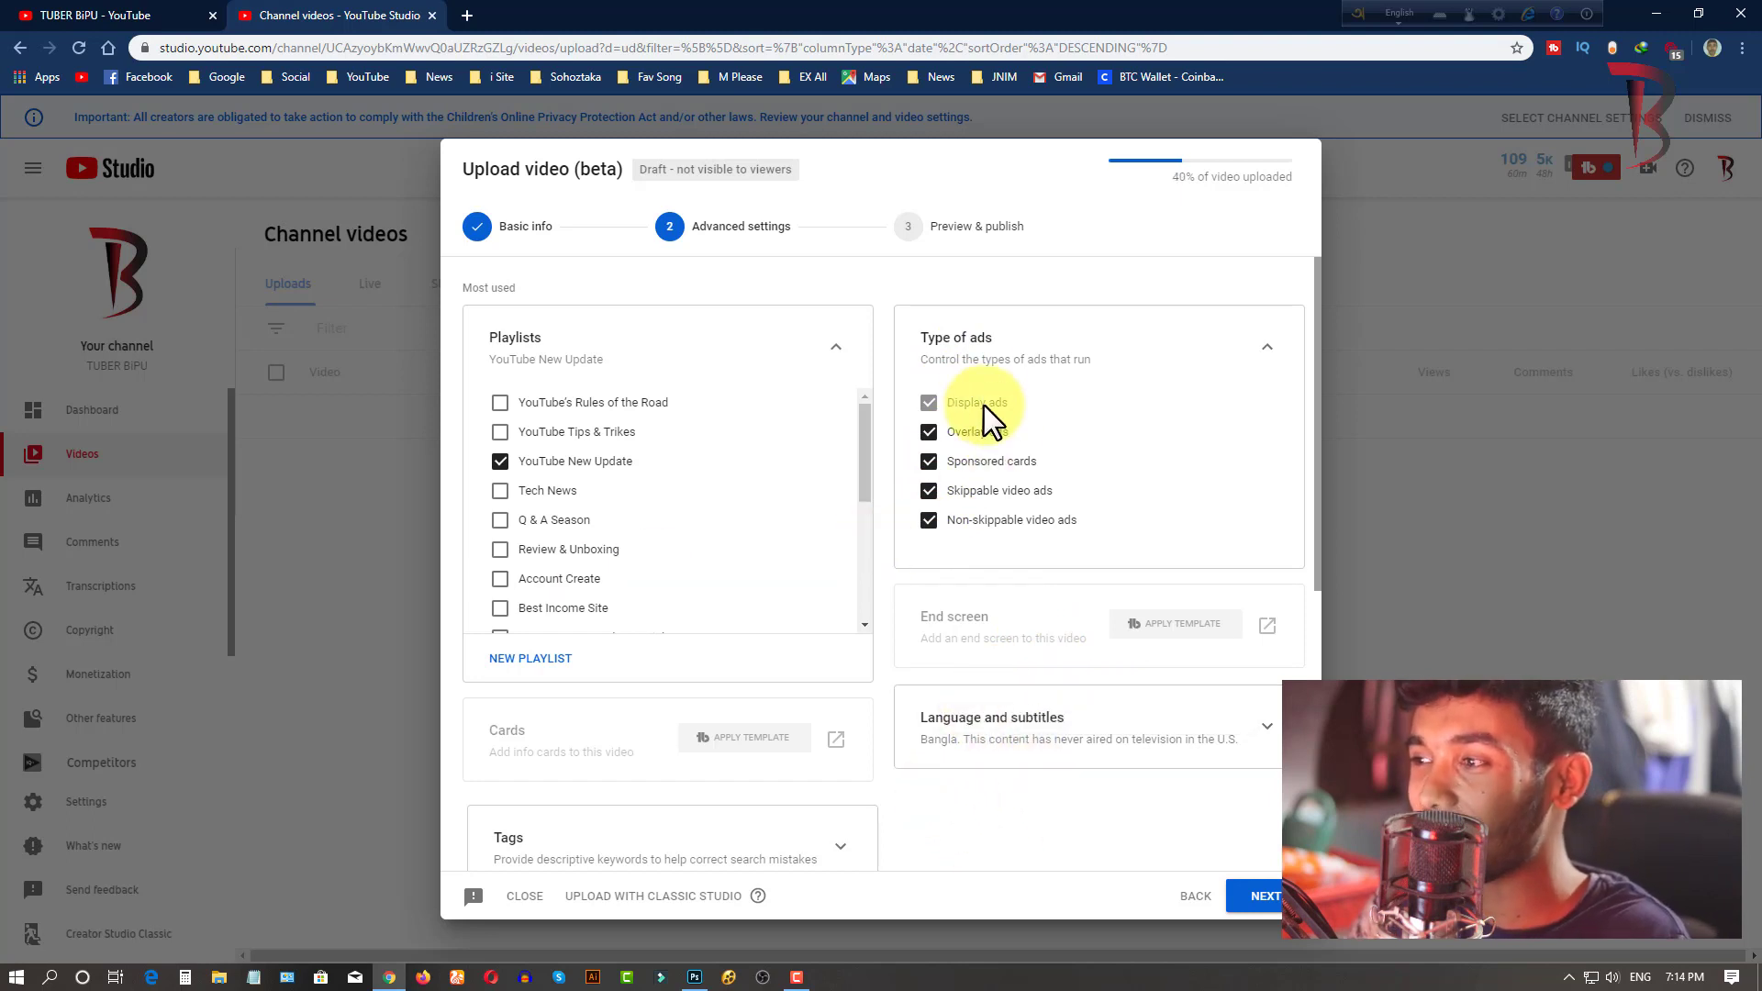
pyautogui.scroll(-3, 637, 649)
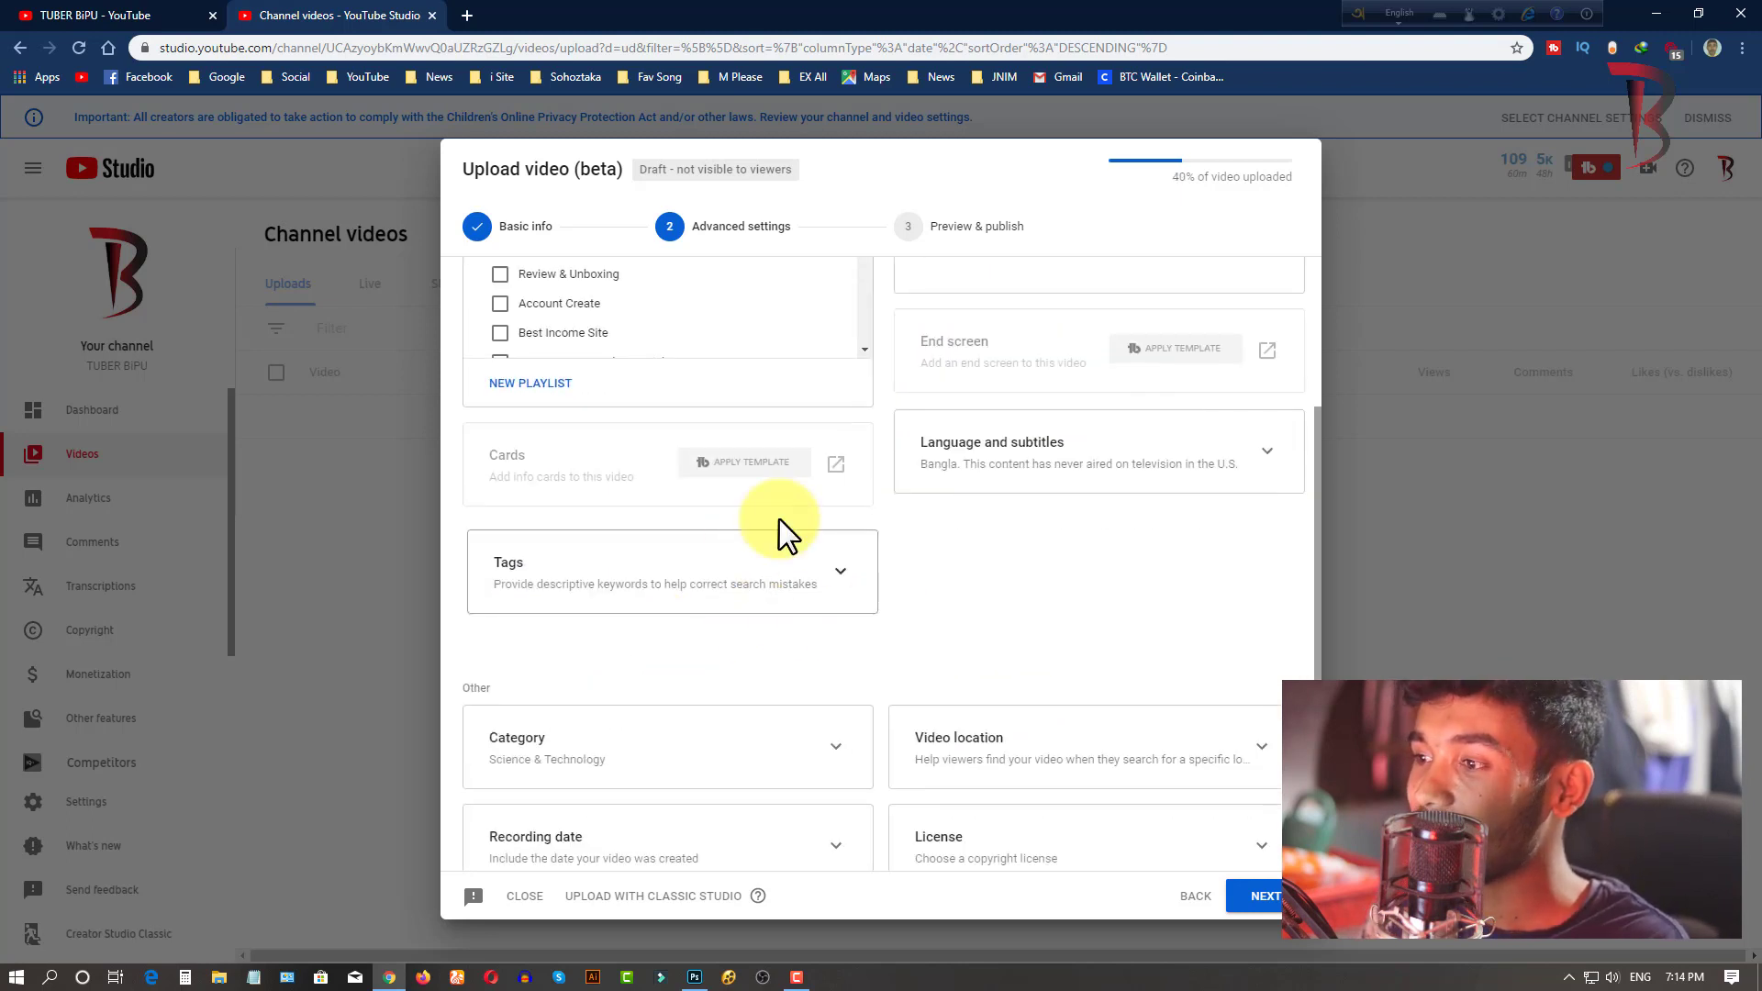
pyautogui.scroll(2, 1285, 404)
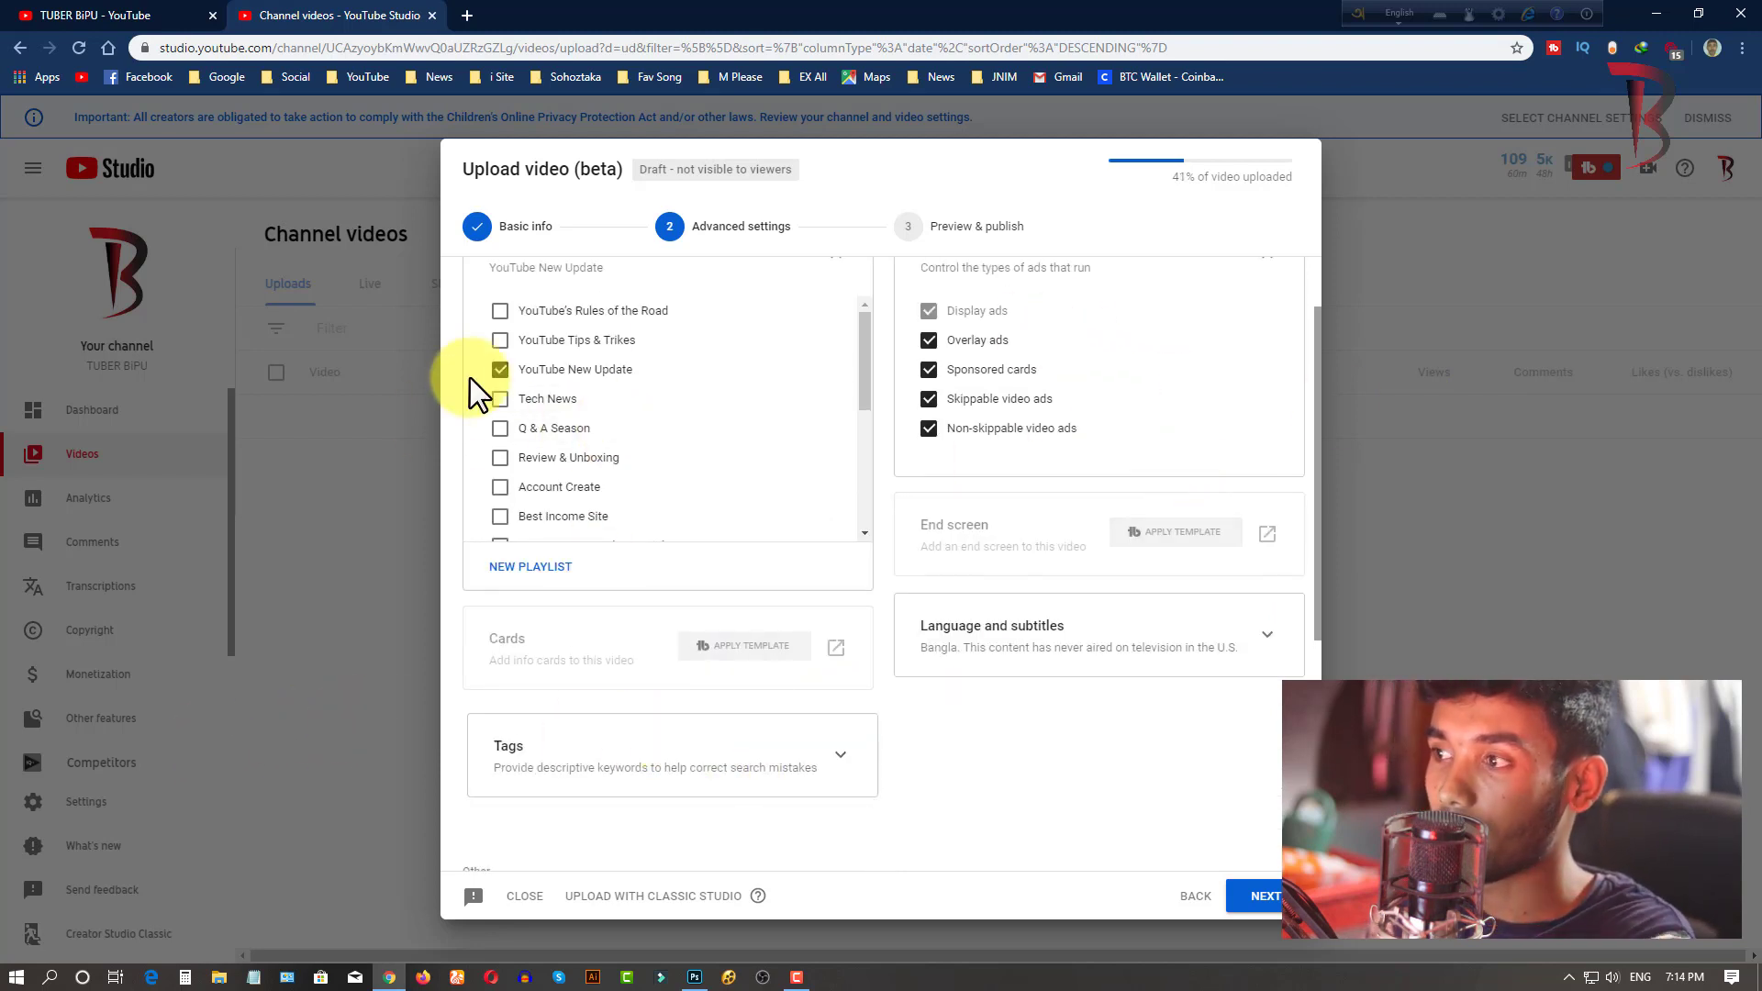
pyautogui.moveTo(1187, 182); pyautogui.dragTo(1154, 180)
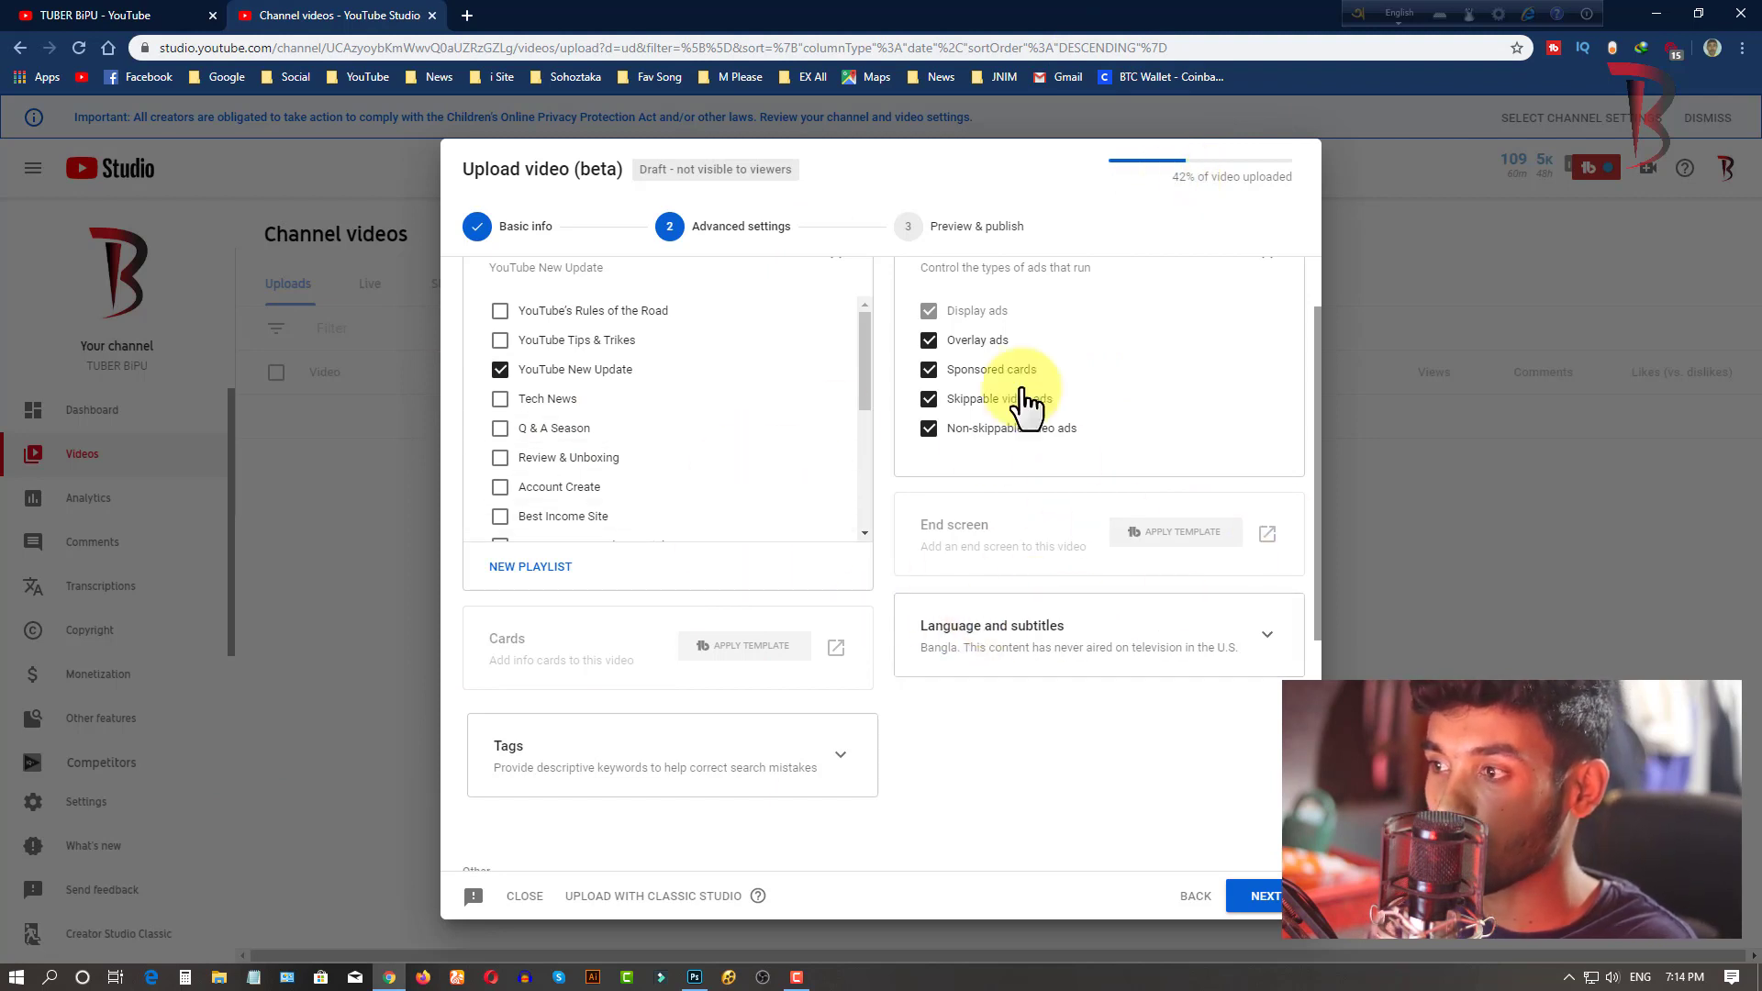
pyautogui.scroll(-2, 624, 670)
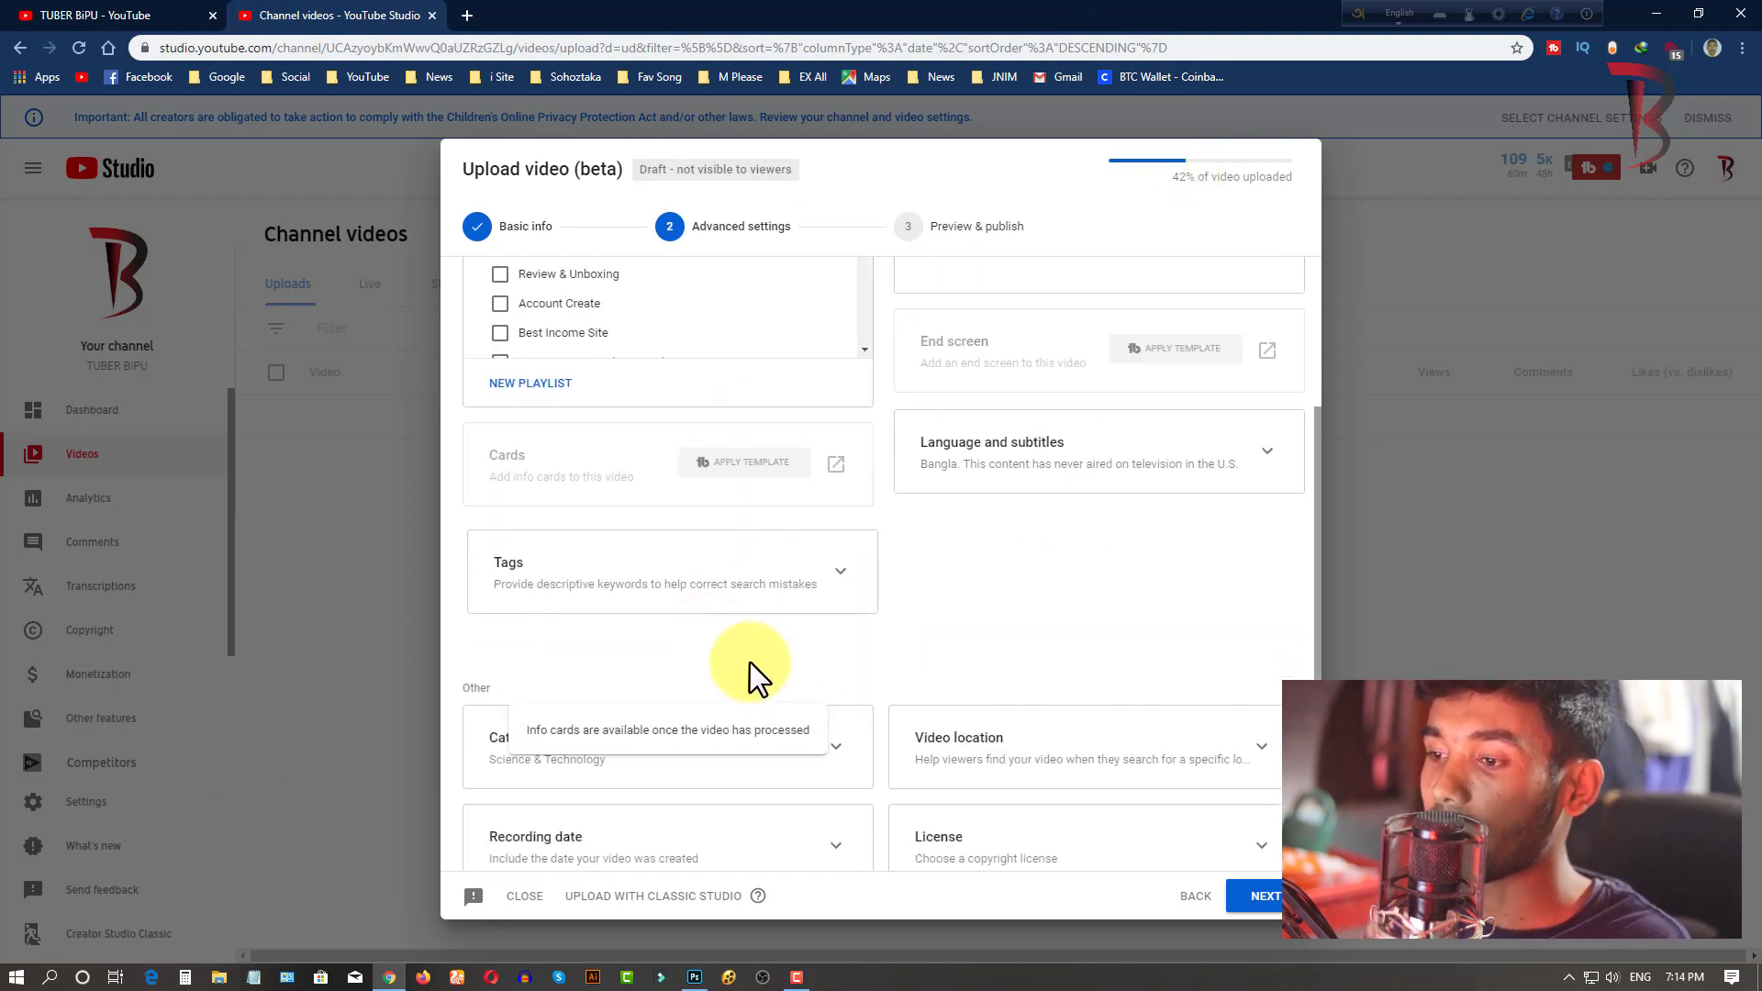
# - Copy "YouTube 5 New Update" from the video title in the basic info and add it as a tag
pyautogui.click(605, 569)
pyautogui.scroll(-2, 993, 630)
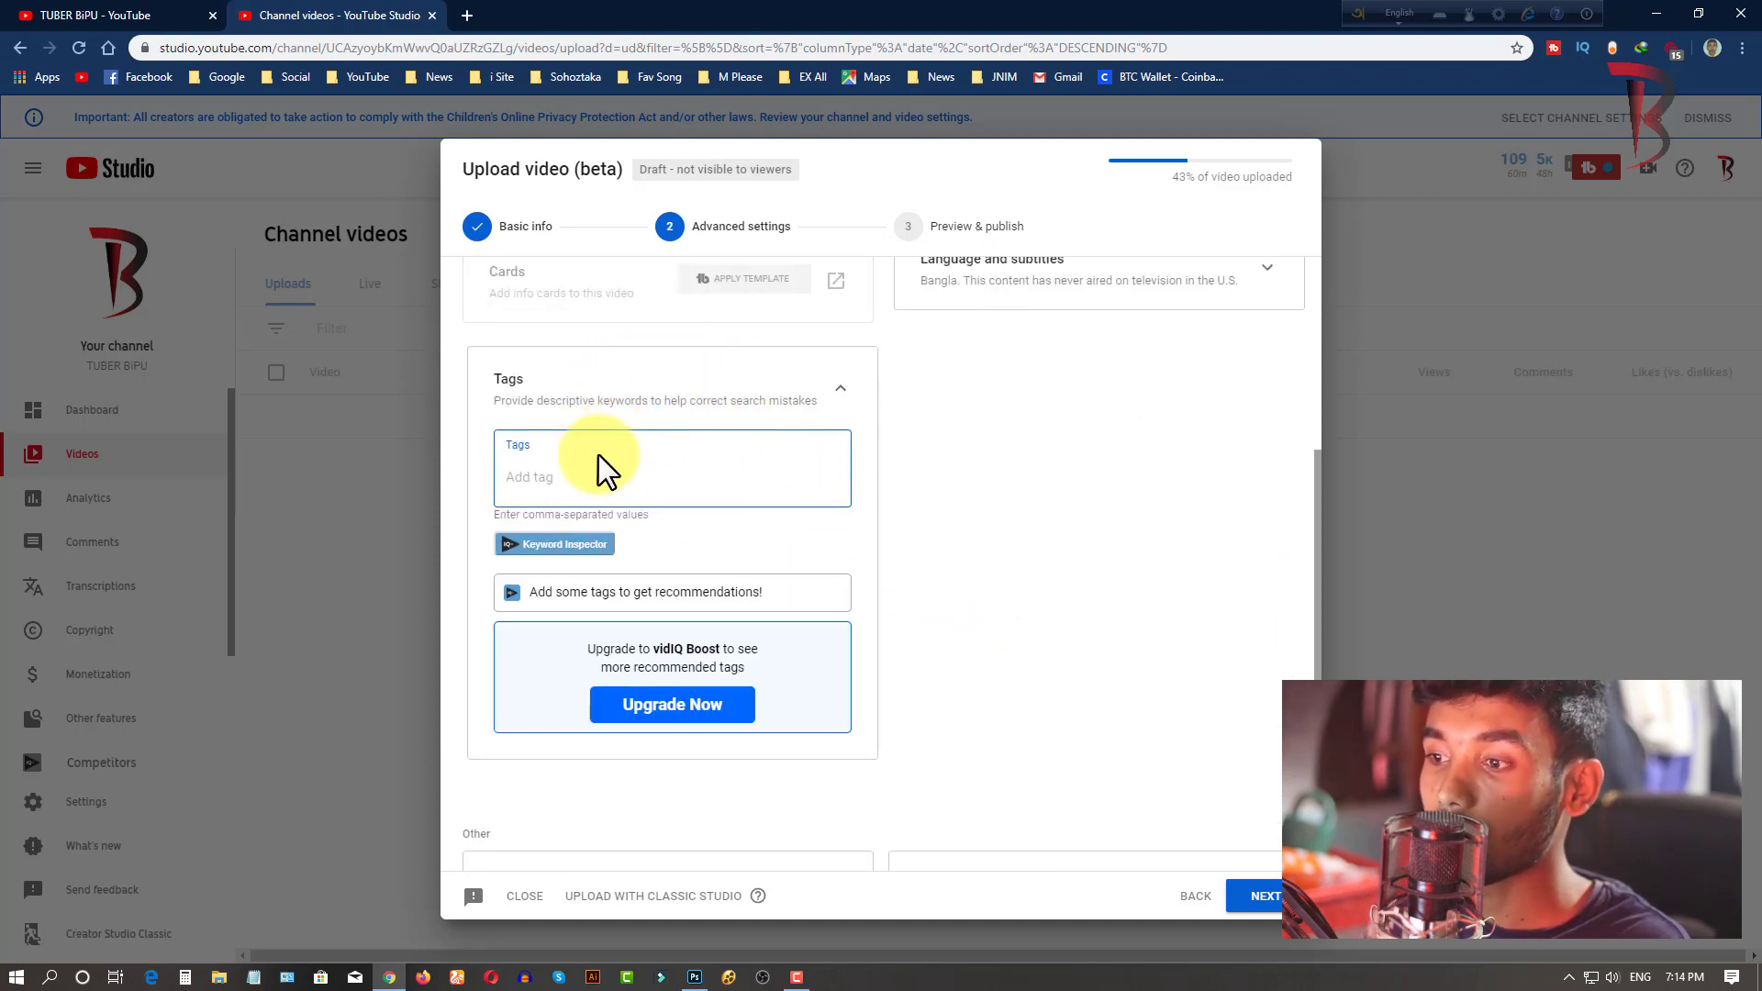
pyautogui.click(521, 237)
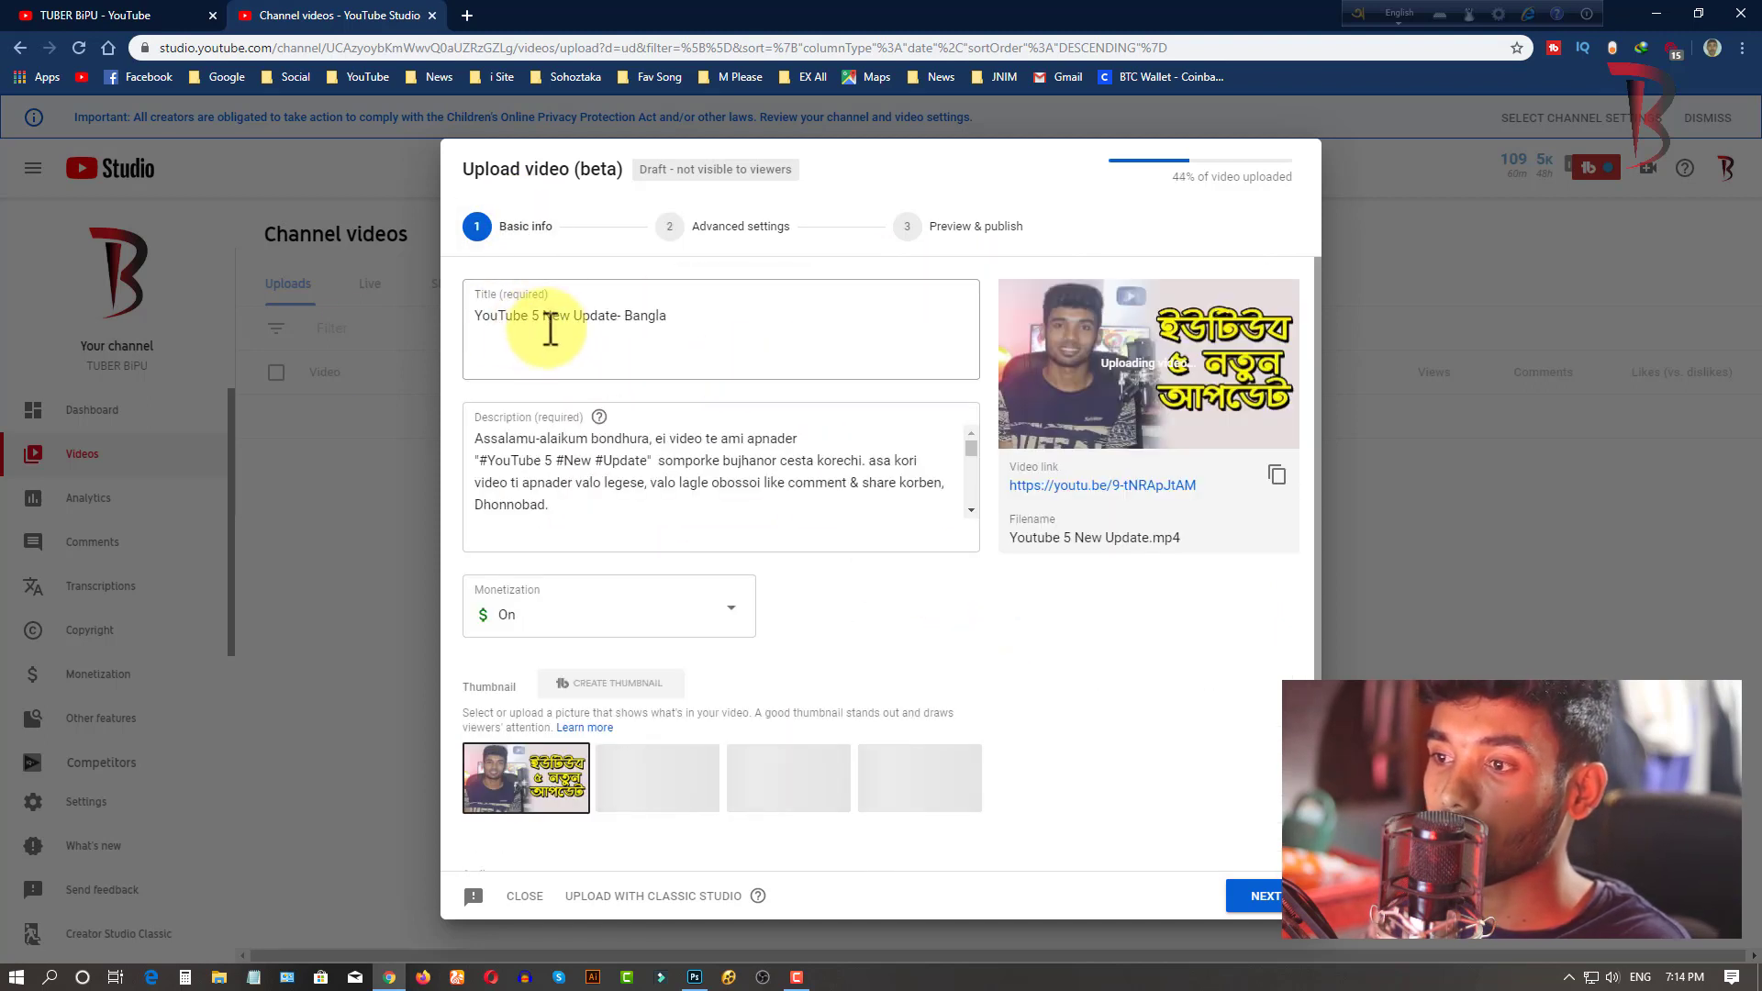
pyautogui.moveTo(620, 314); pyautogui.dragTo(456, 314)
pyautogui.hotkey('ctrl', 'c')
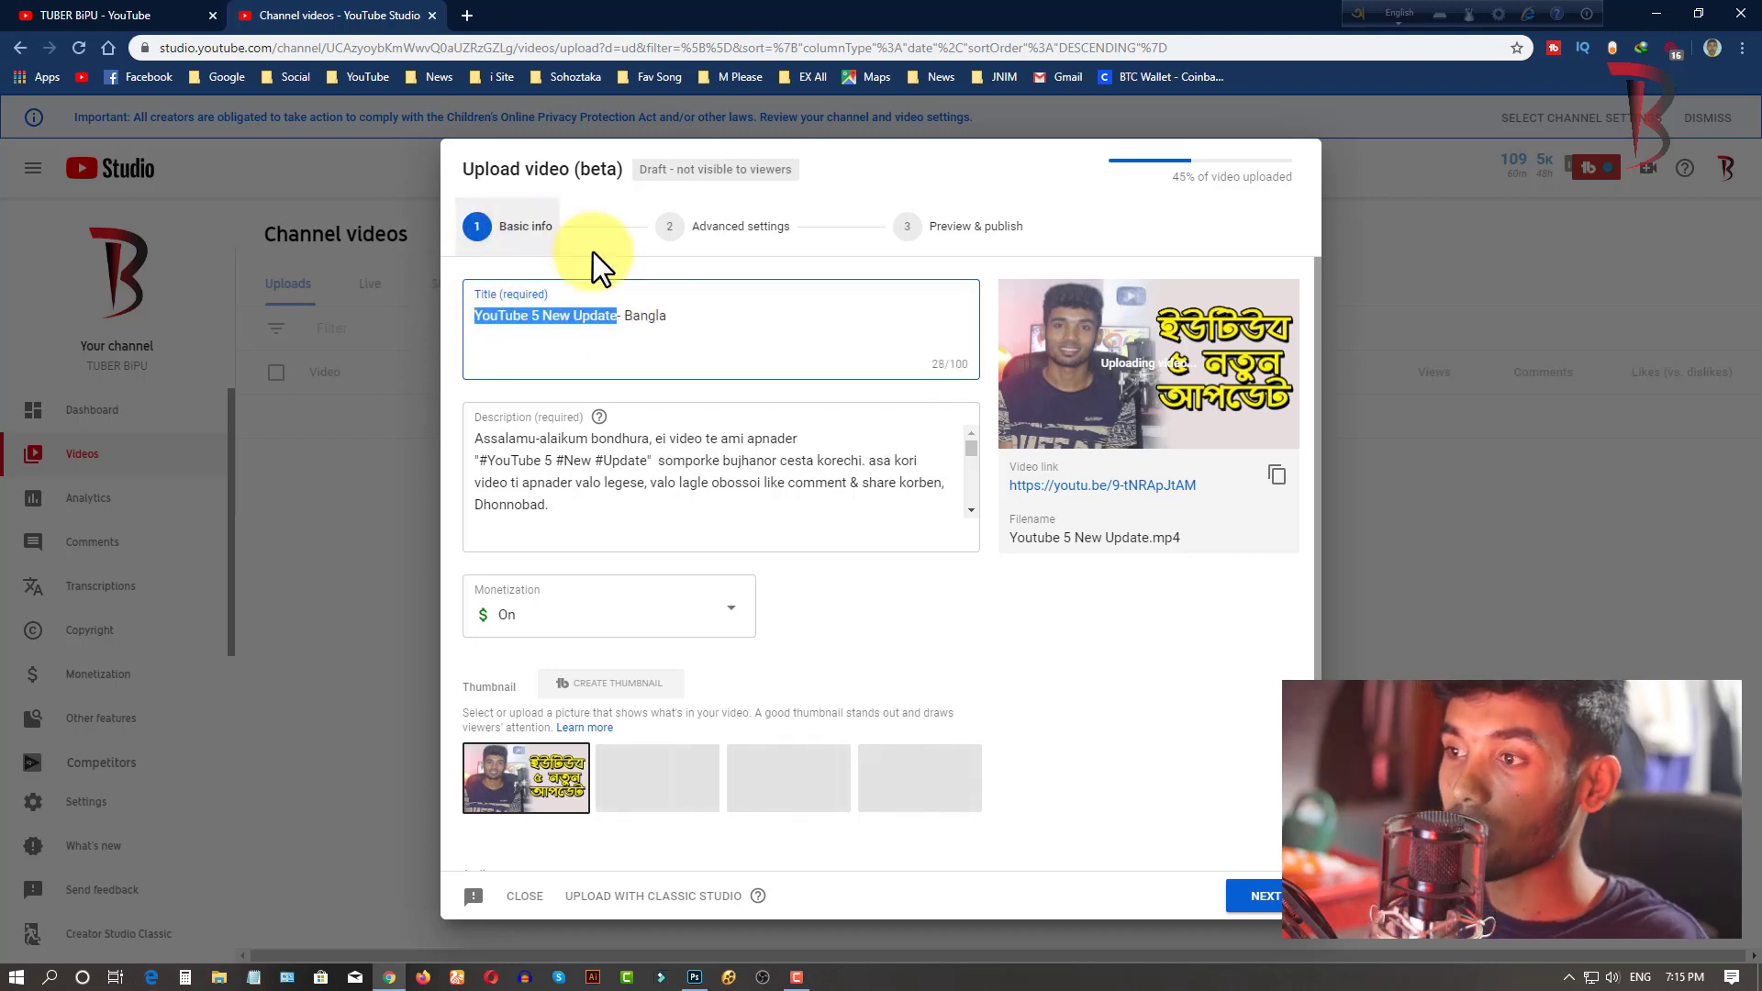
pyautogui.click(702, 231)
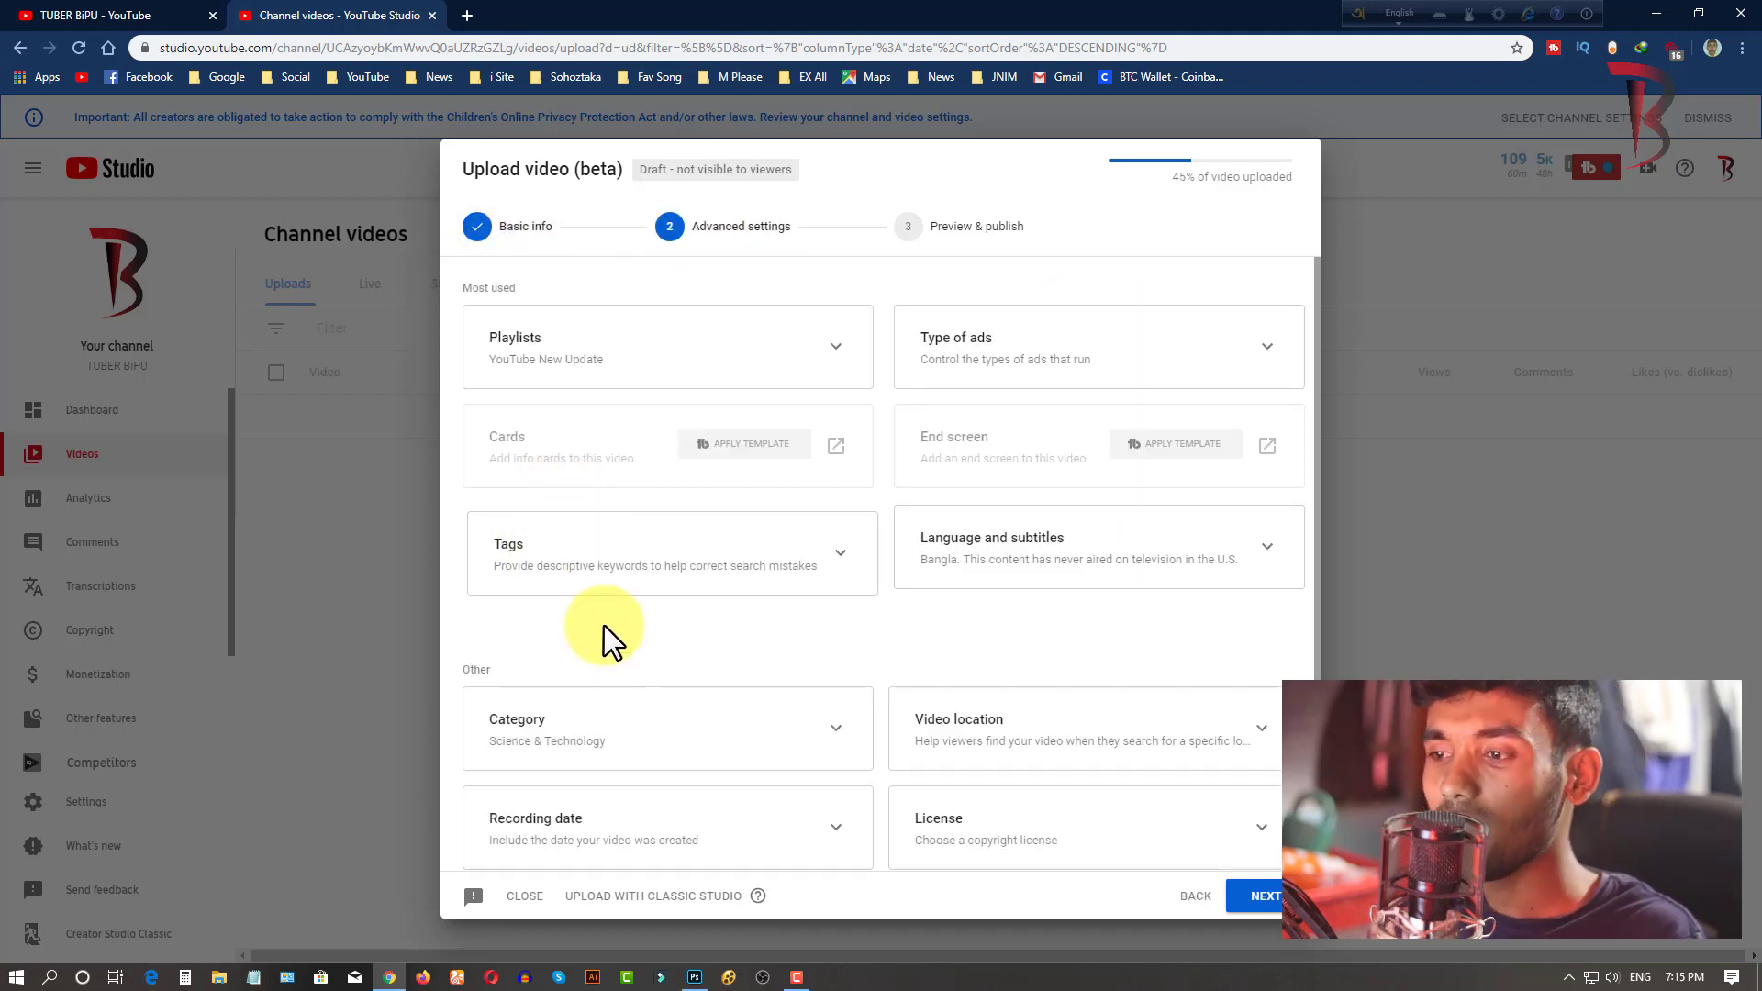
pyautogui.click(592, 576)
pyautogui.hotkey('ctrl', 'v')
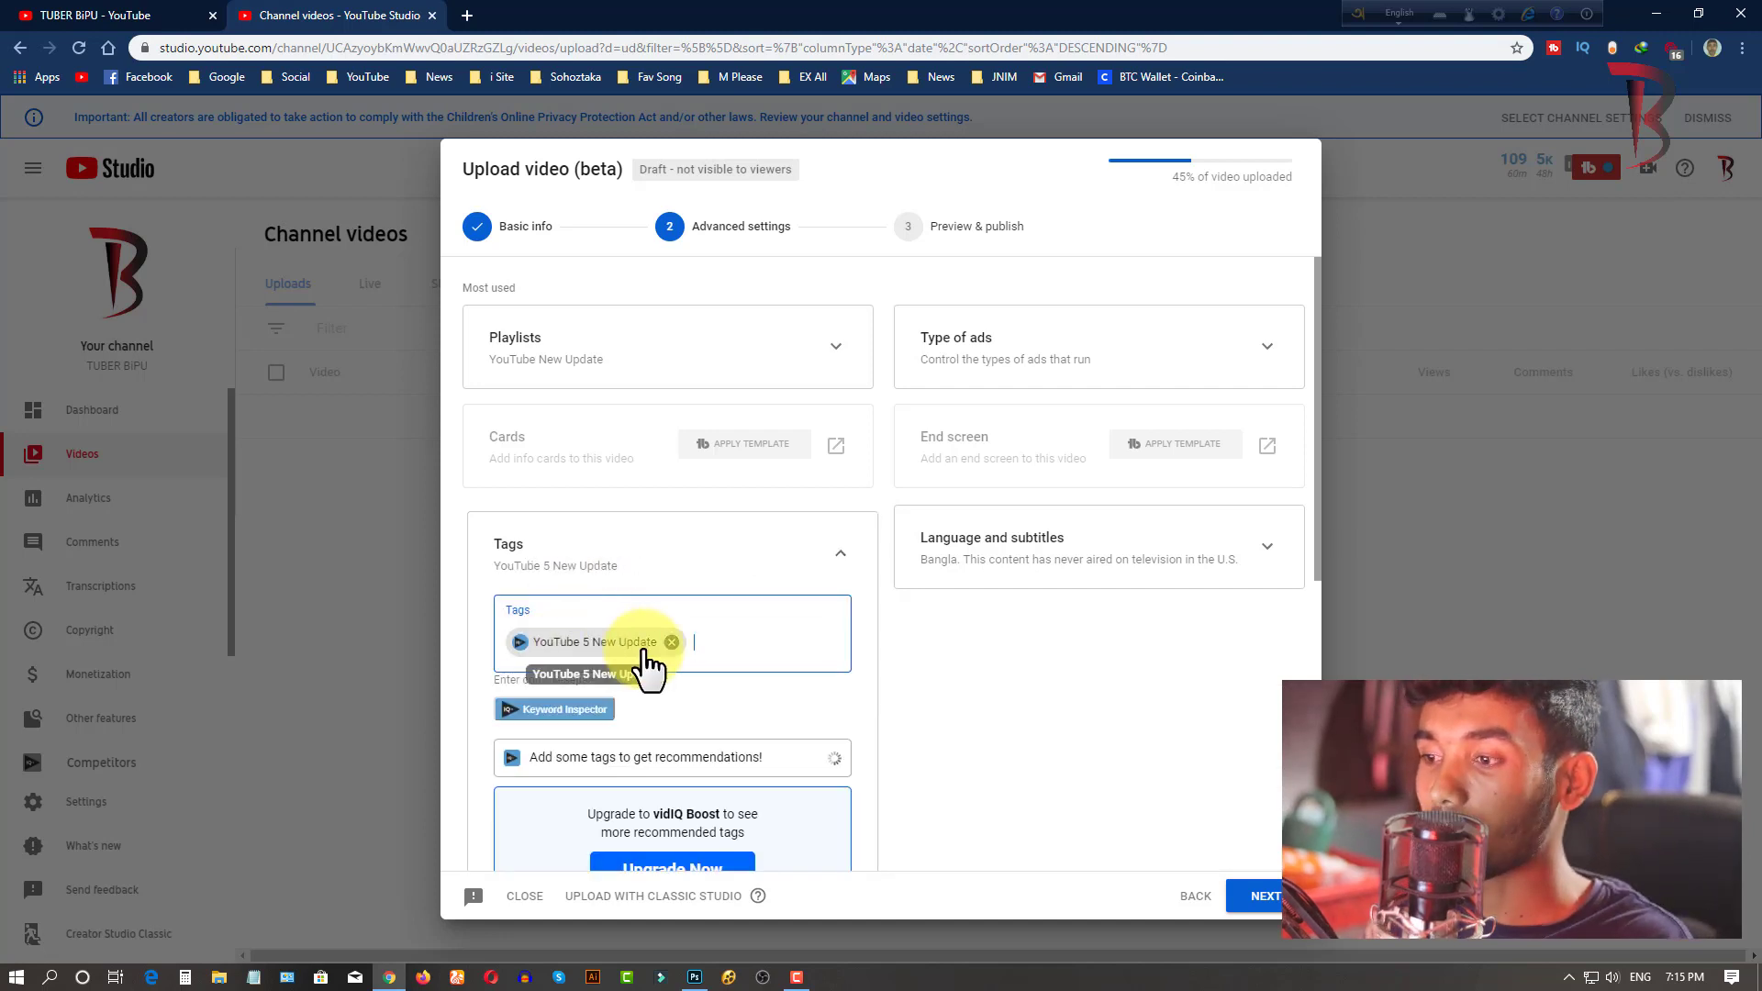
pyautogui.press('Return')
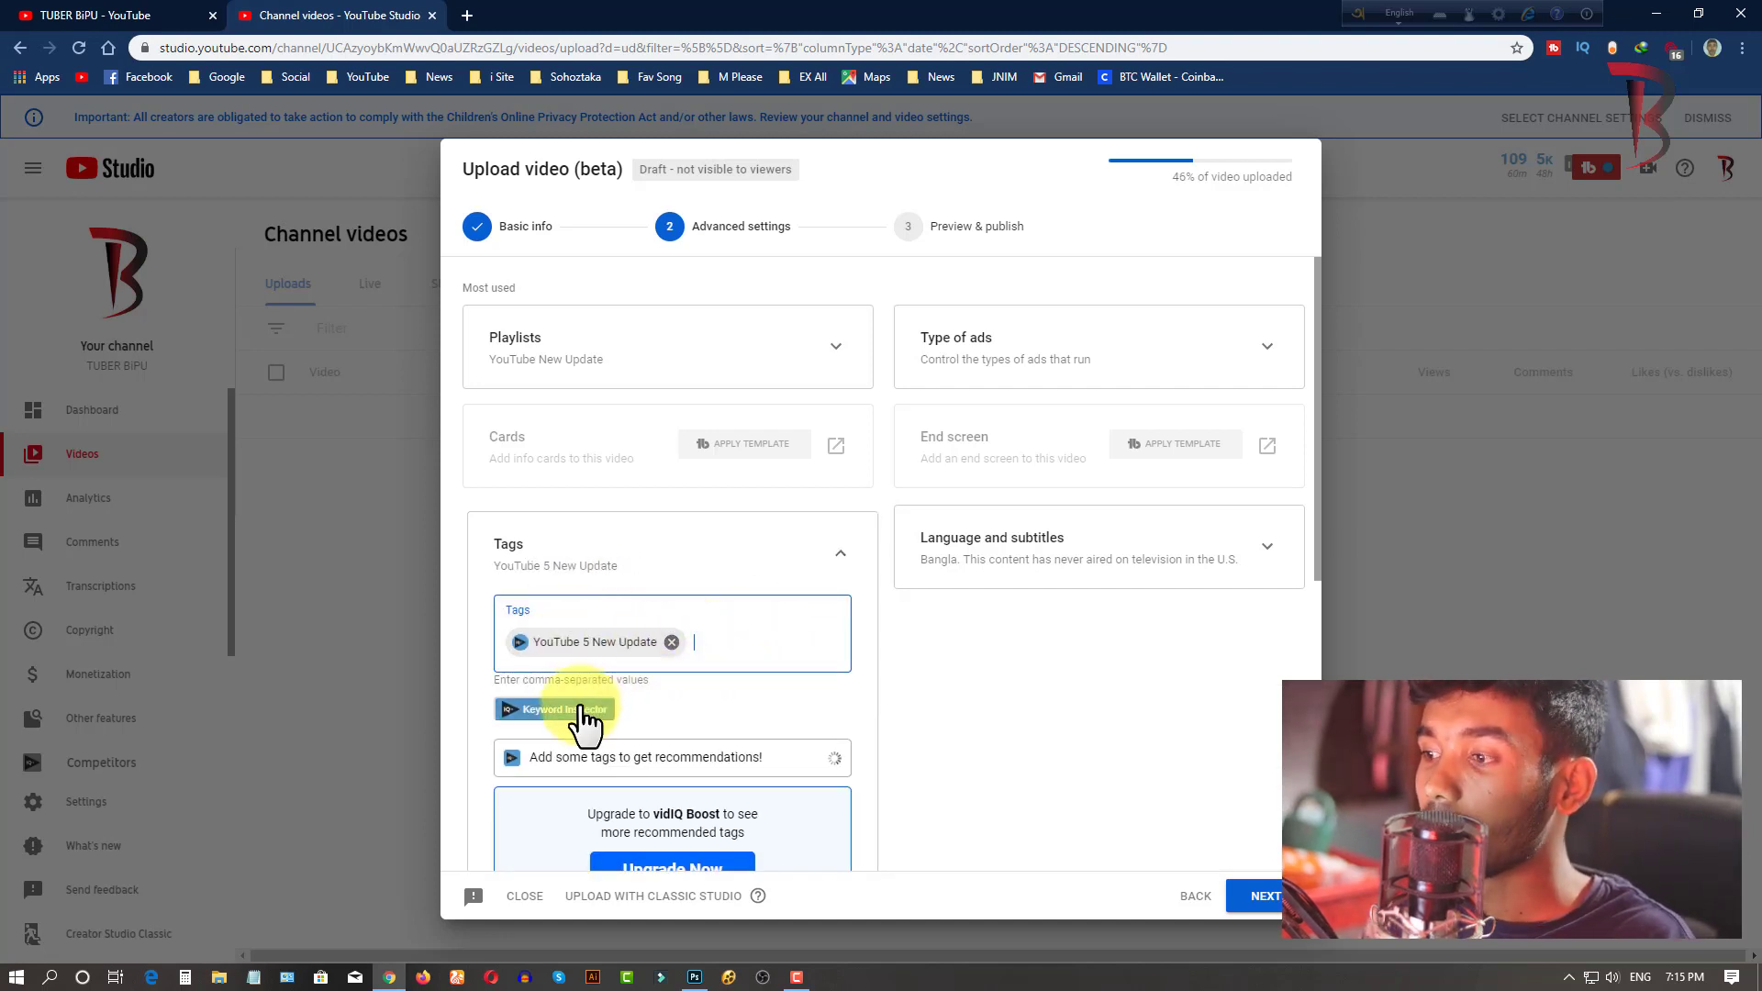
# - Add the recommended tag "youtube new update" and the custom tag "youtube update"
pyautogui.scroll(-2, 740, 643)
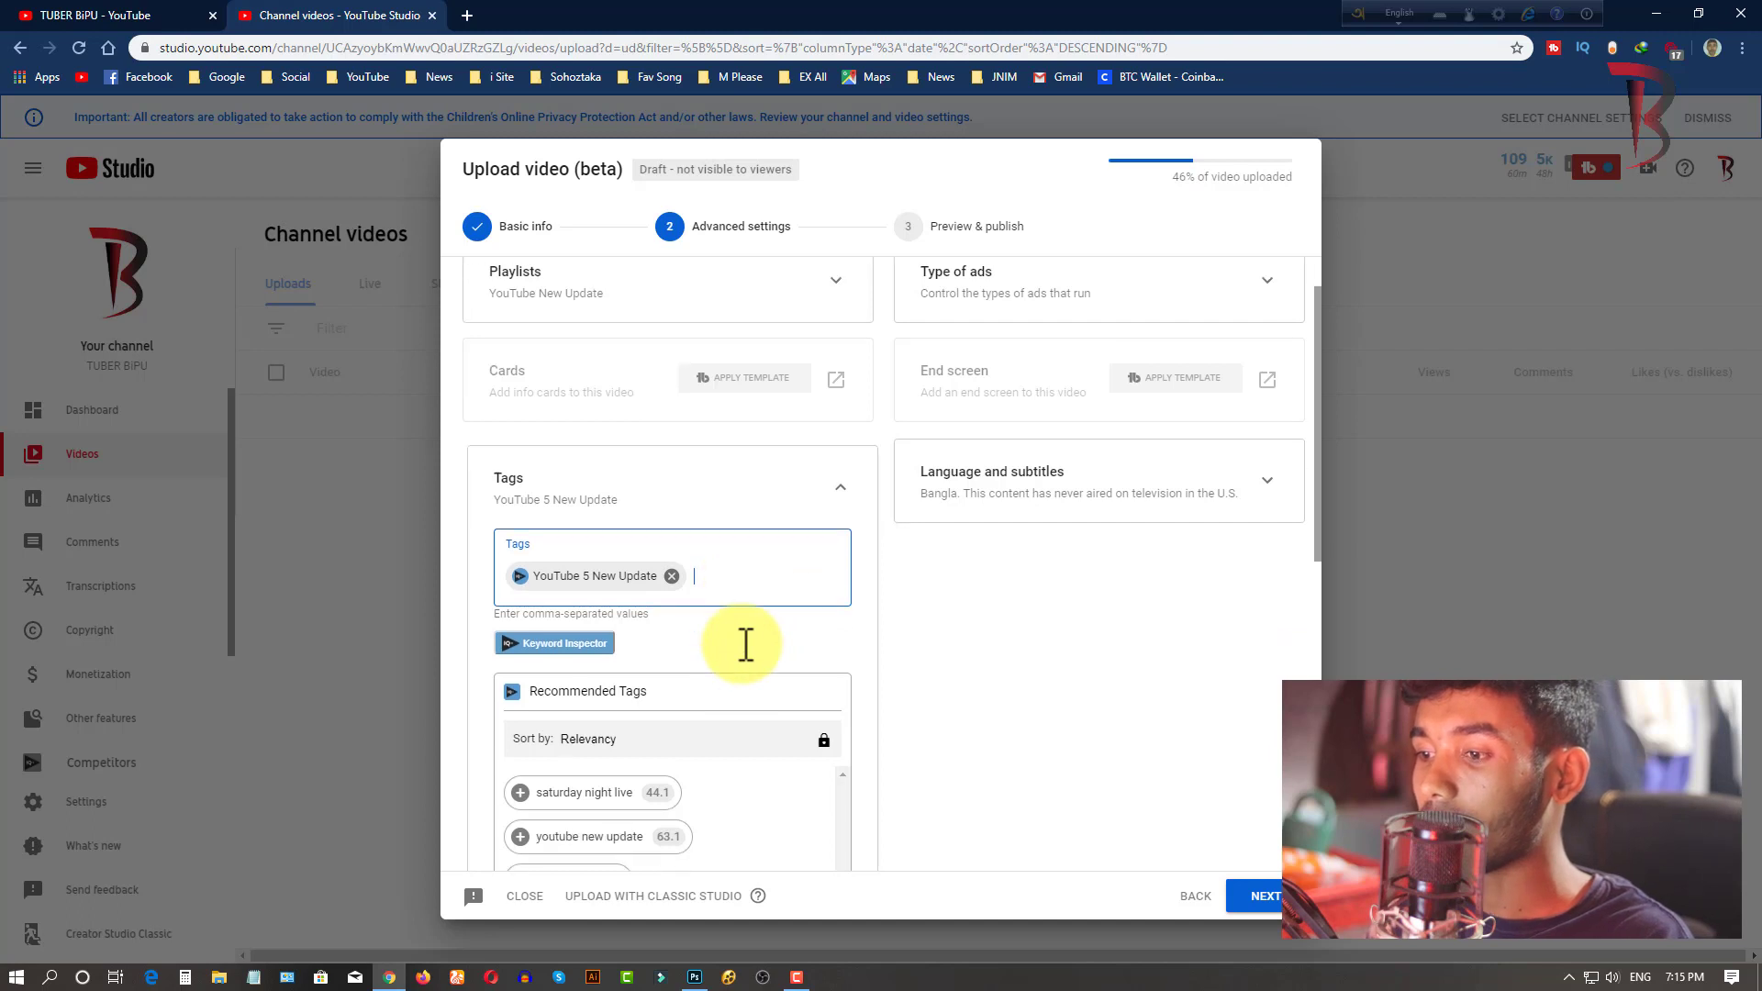
pyautogui.click(520, 720)
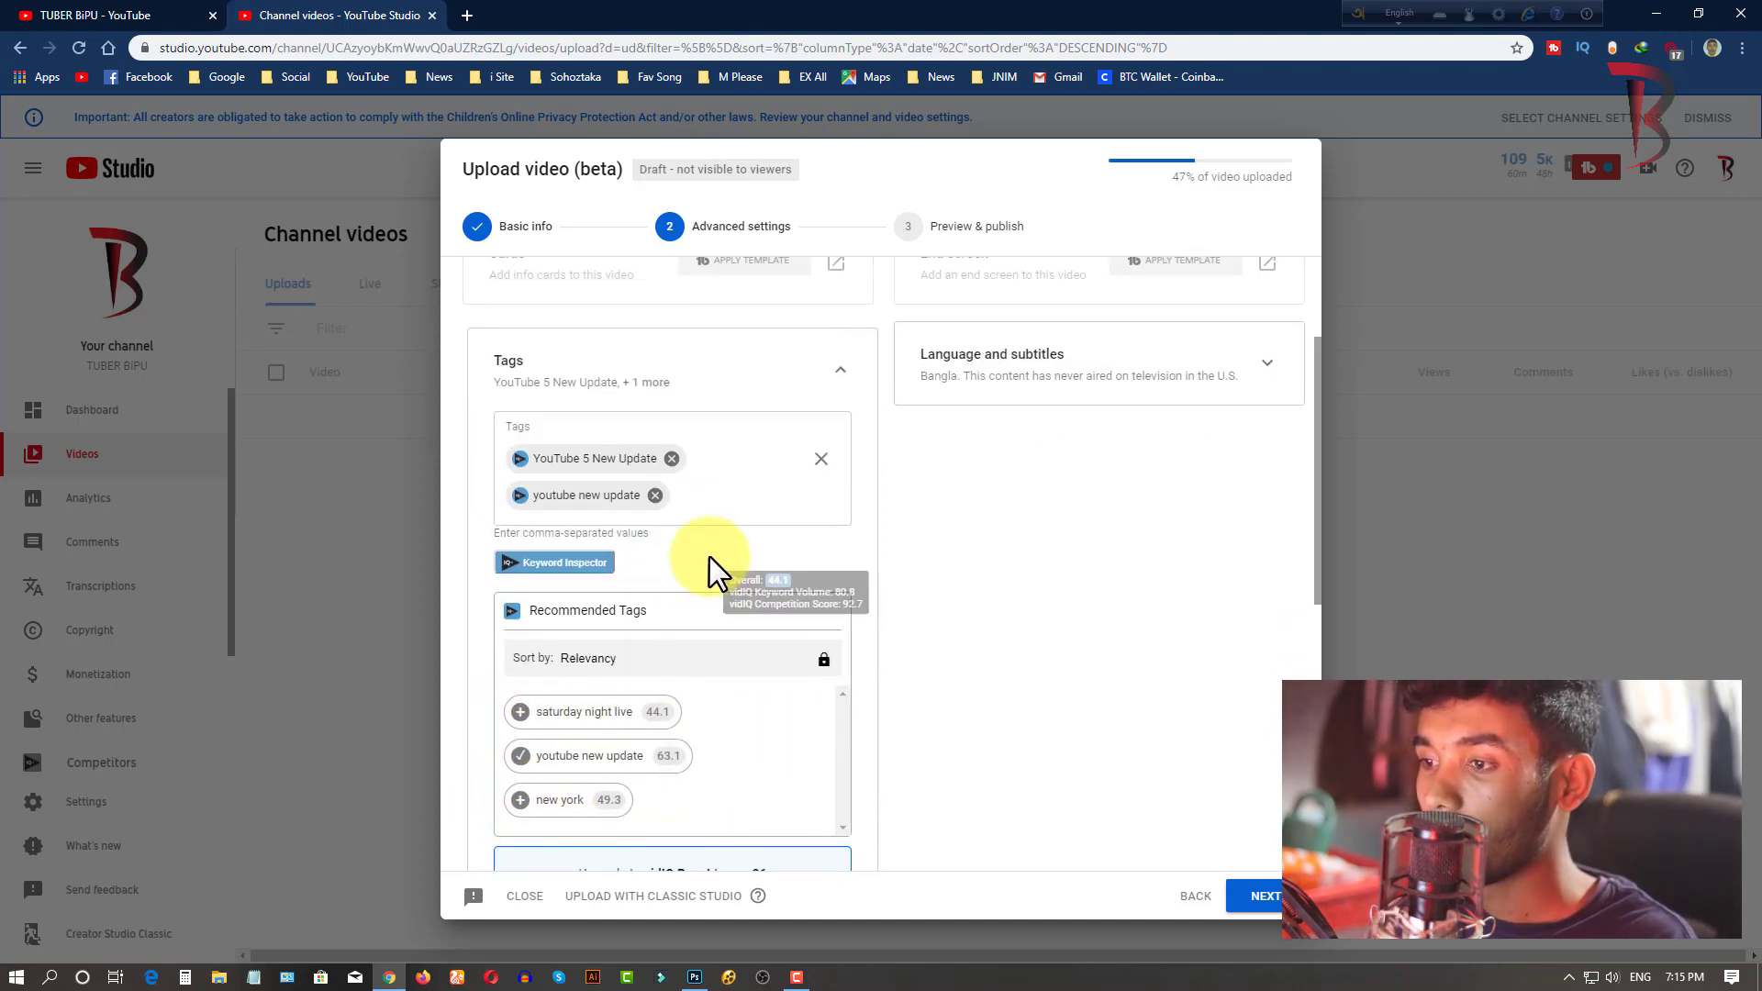
pyautogui.click(698, 491)
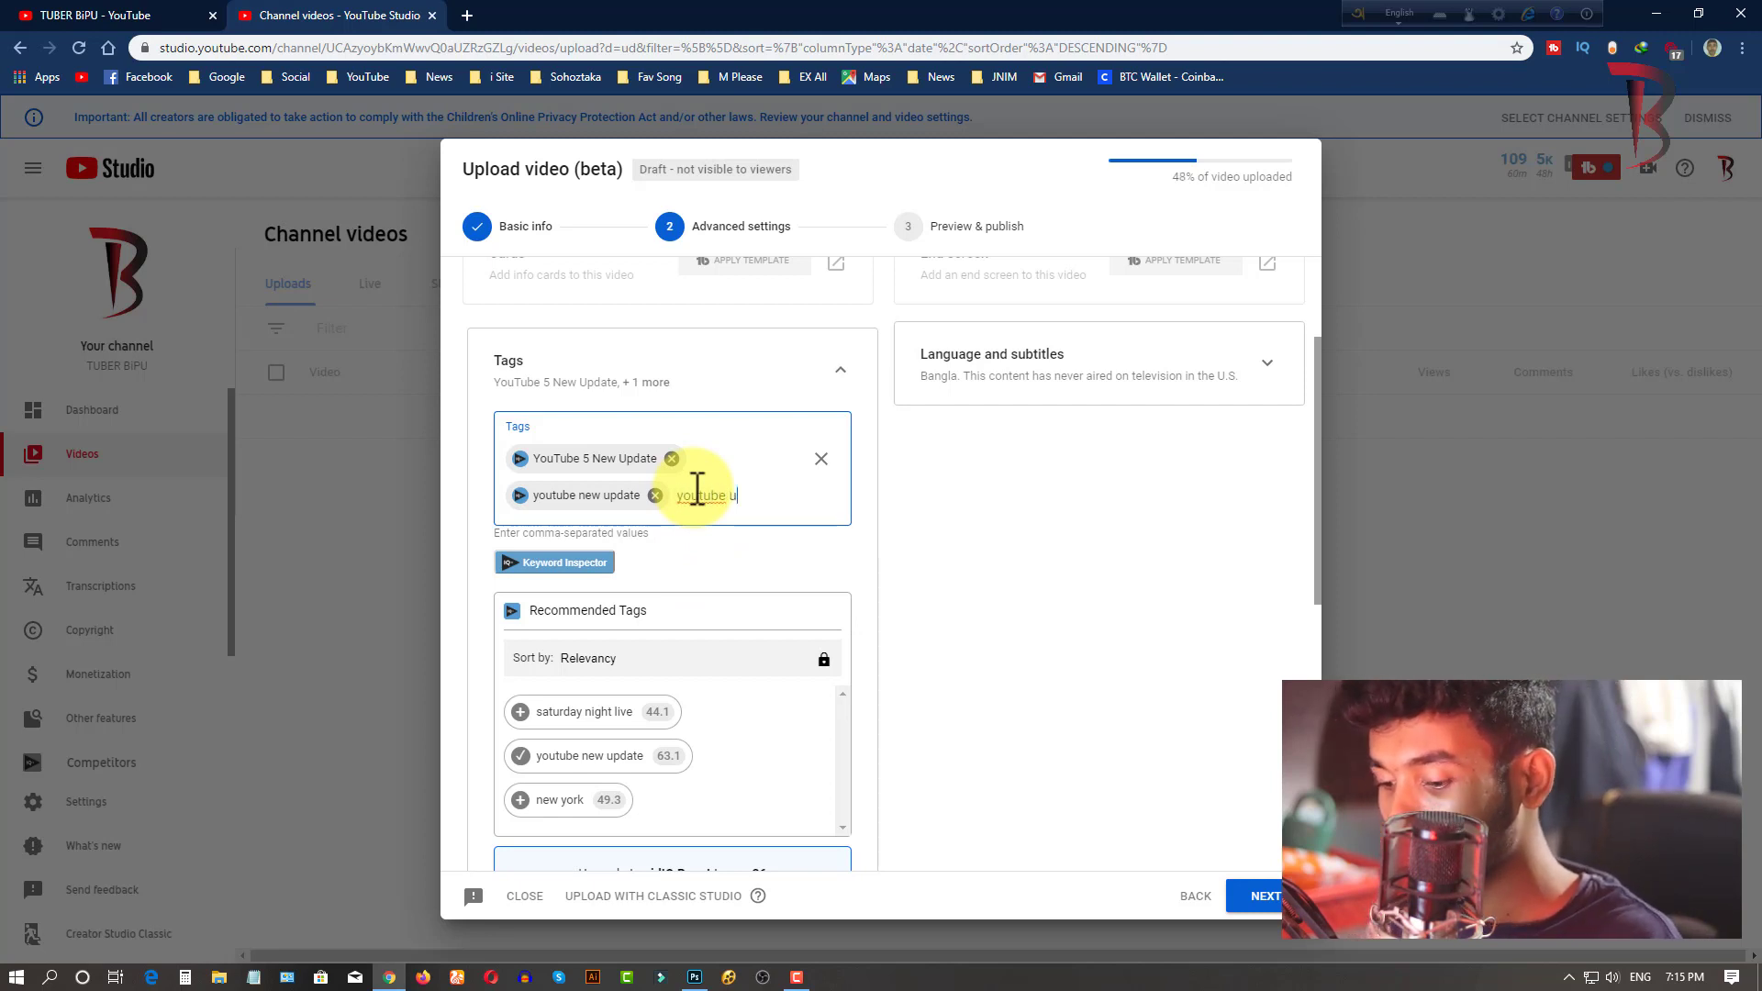
pyautogui.write('youtube update')
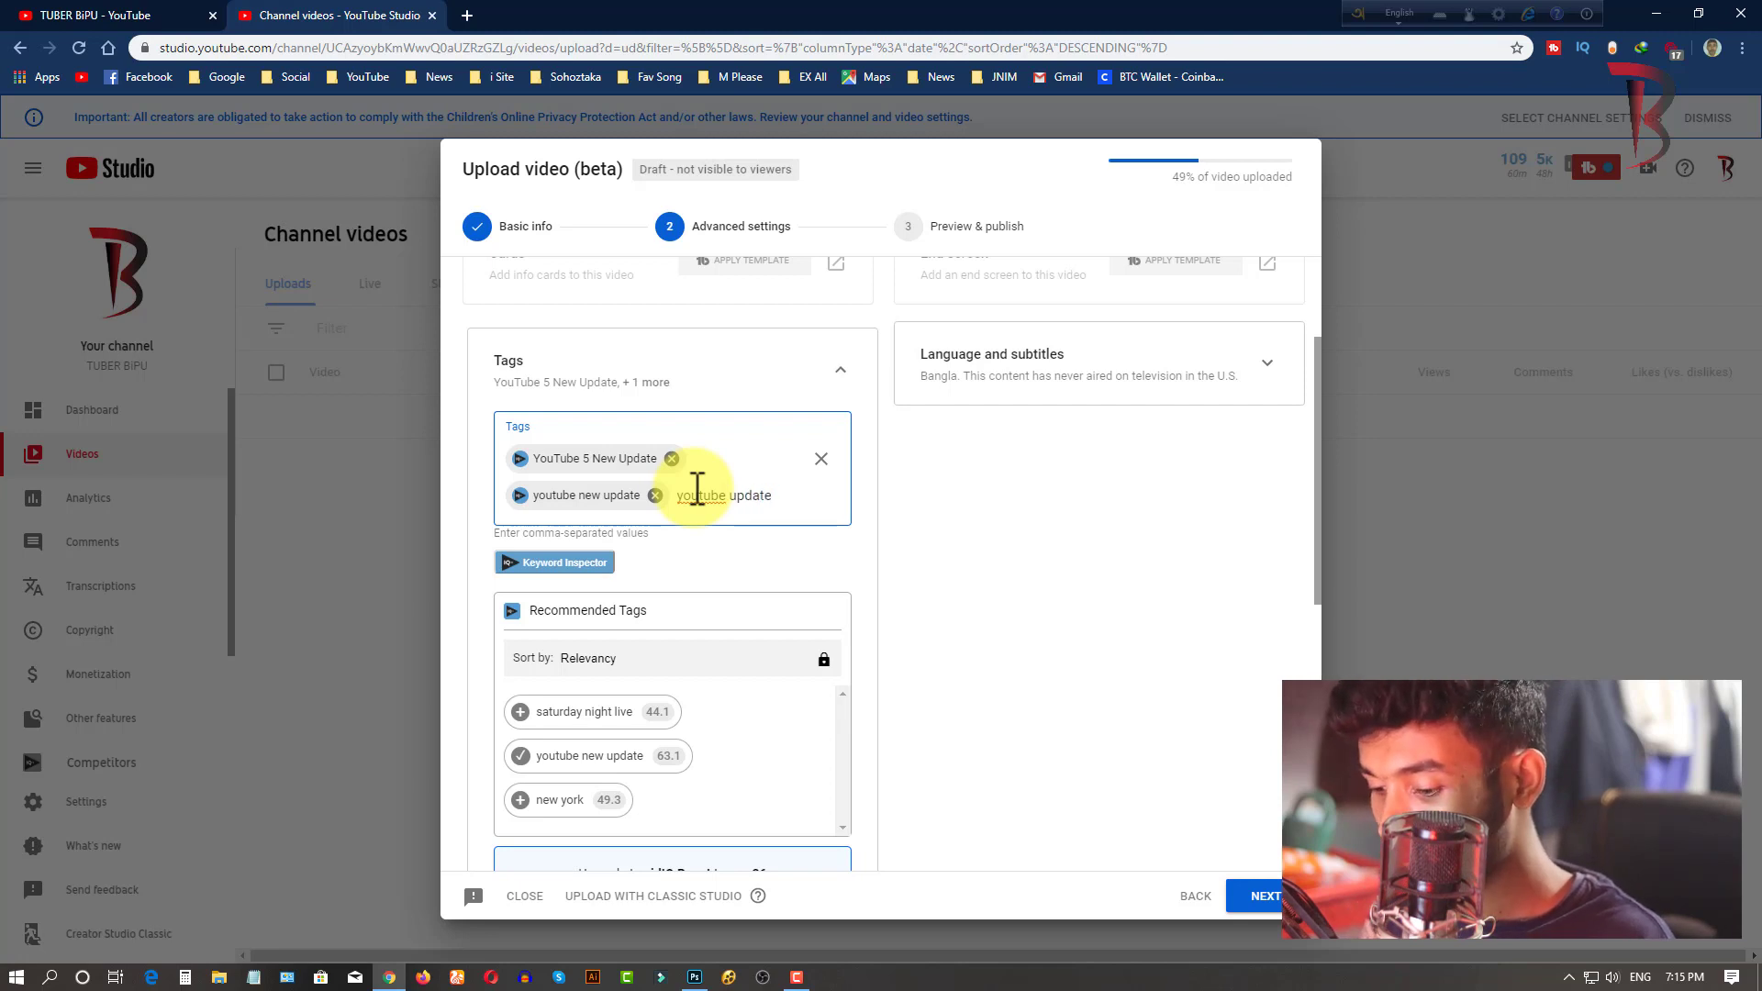
pyautogui.press('Return')
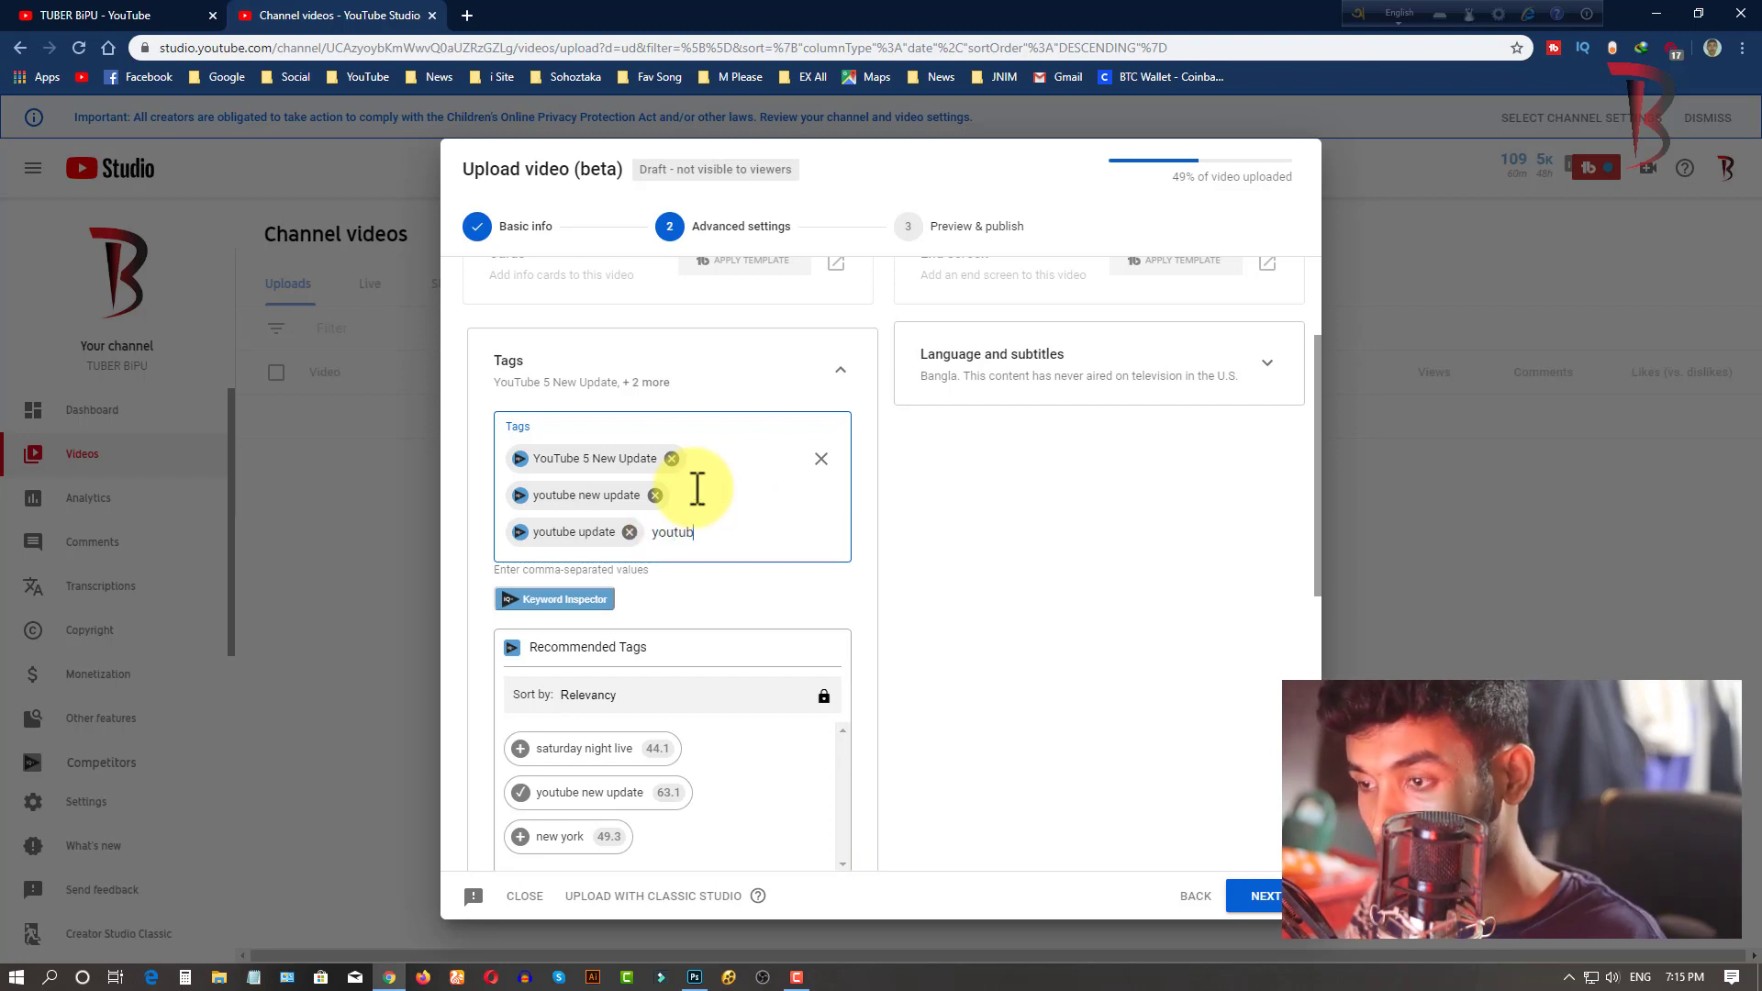
# - Add the custom tags "youtube monetization" and "bangla tutorial" to the video
pyautogui.write('youtube m')
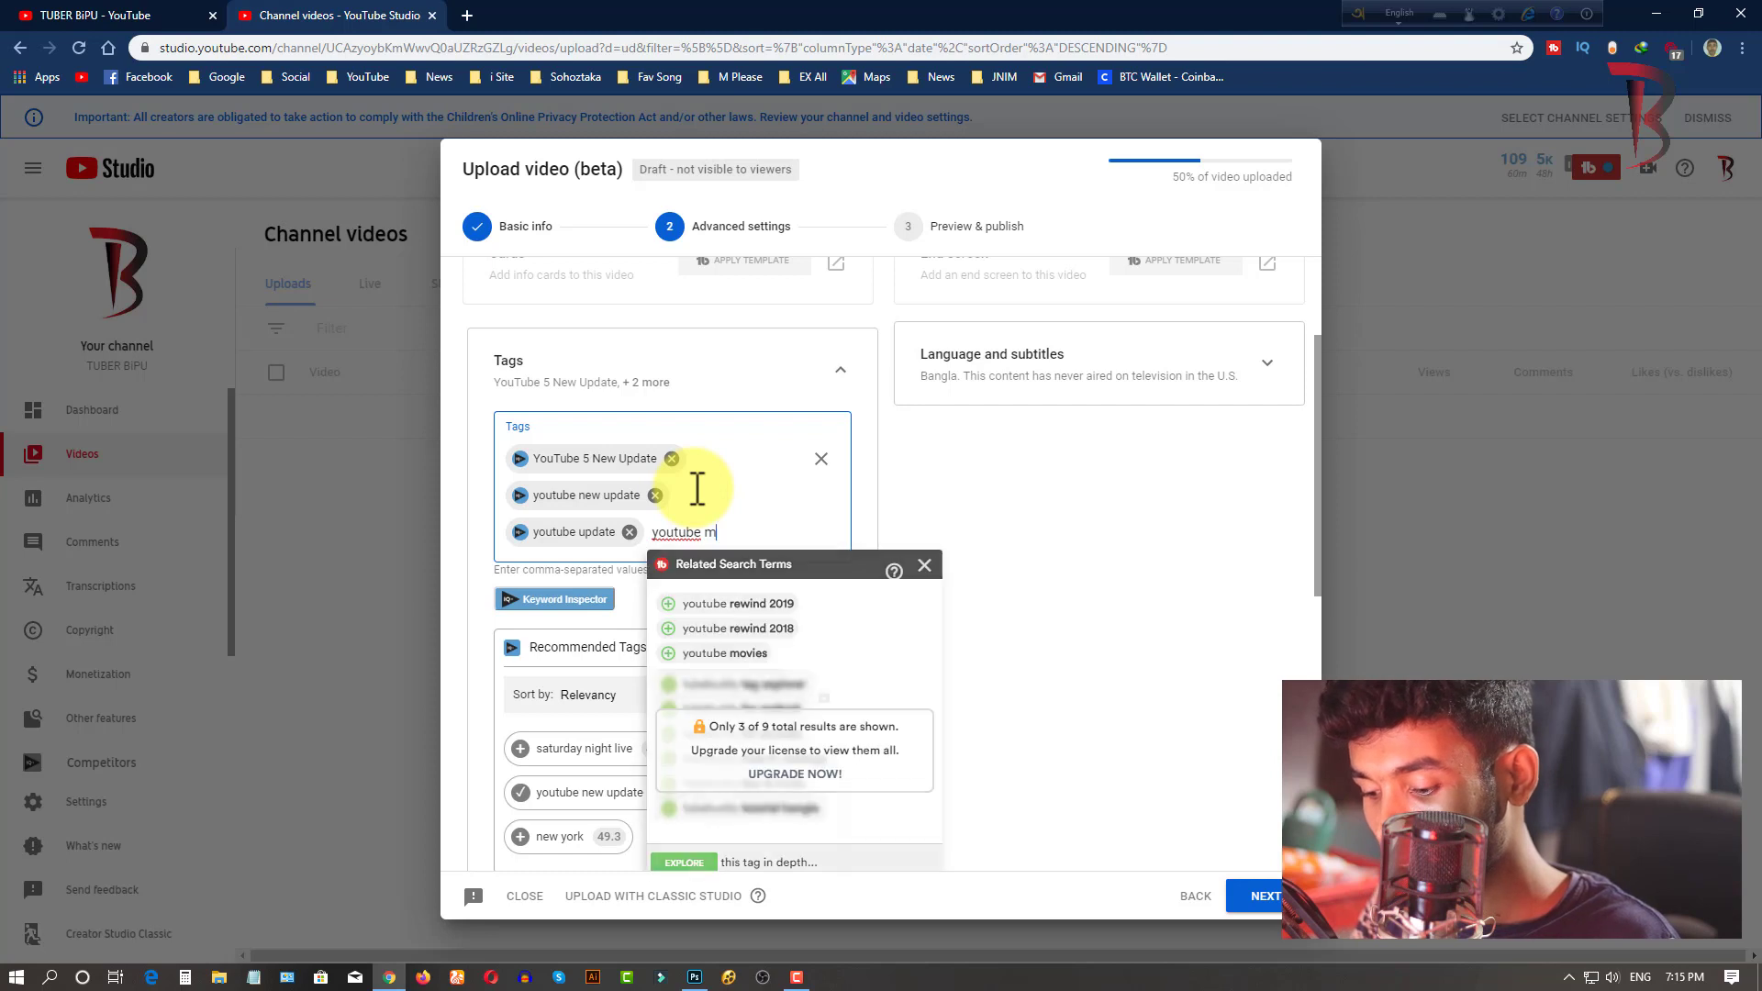
pyautogui.write('onetizat')
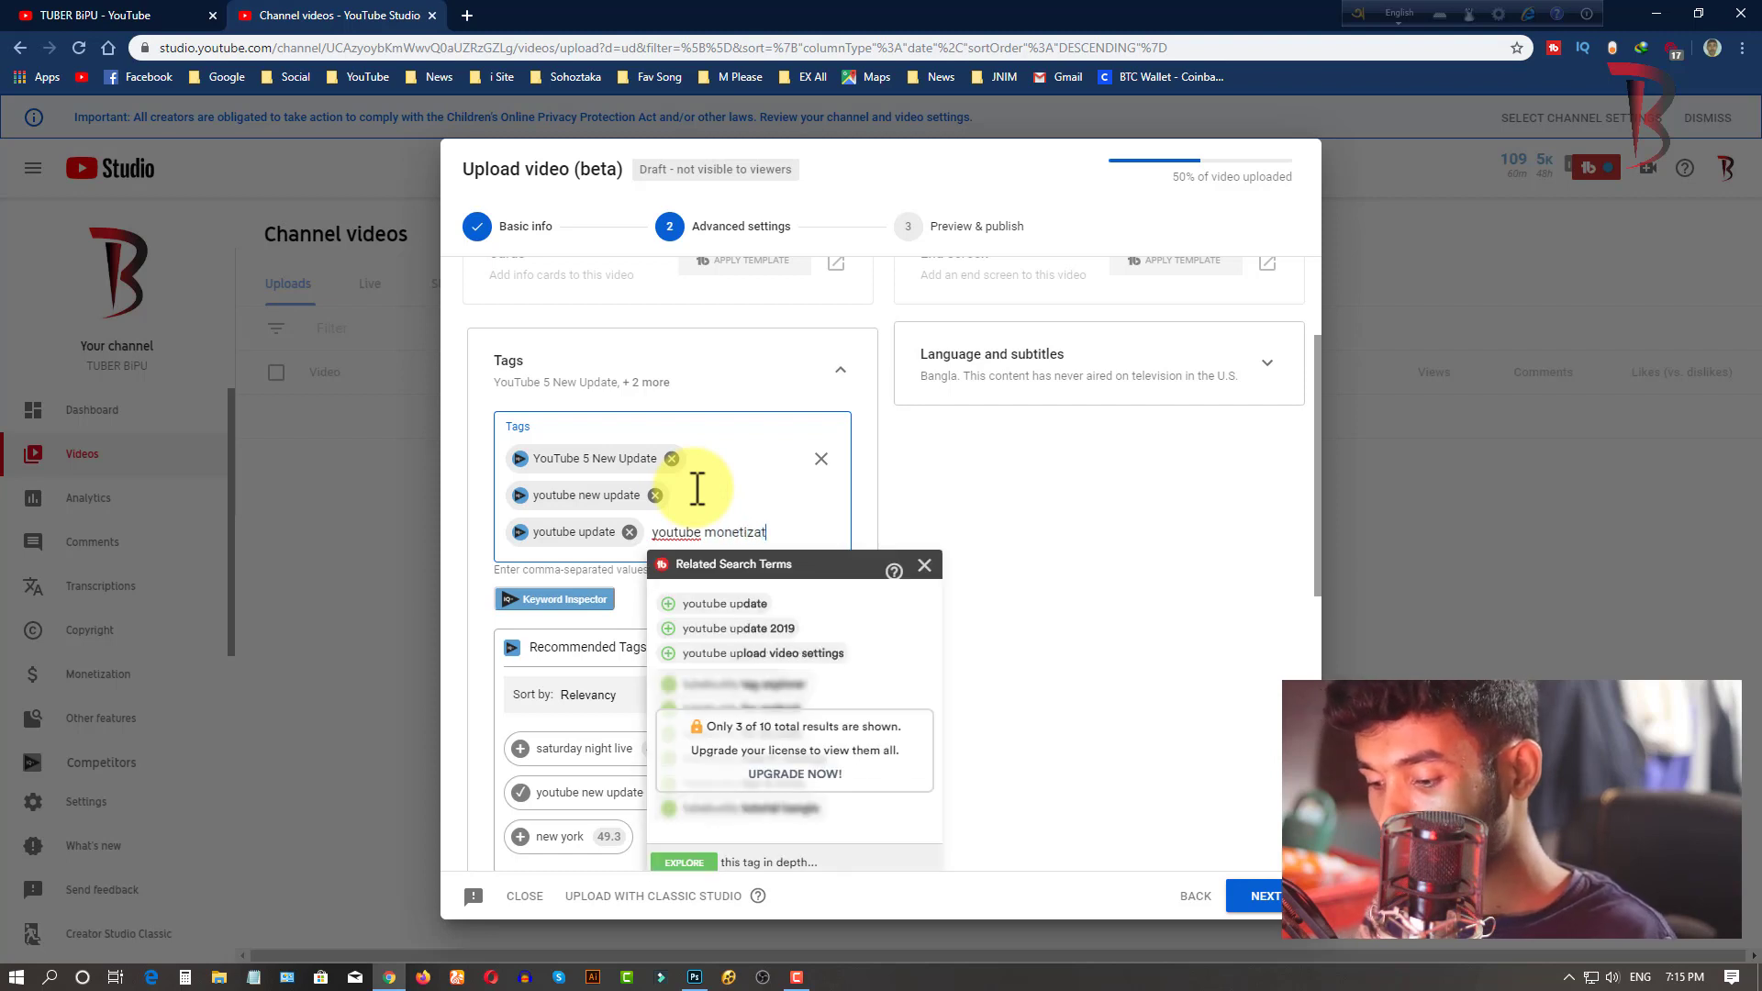
pyautogui.write('ion')
pyautogui.press('Return')
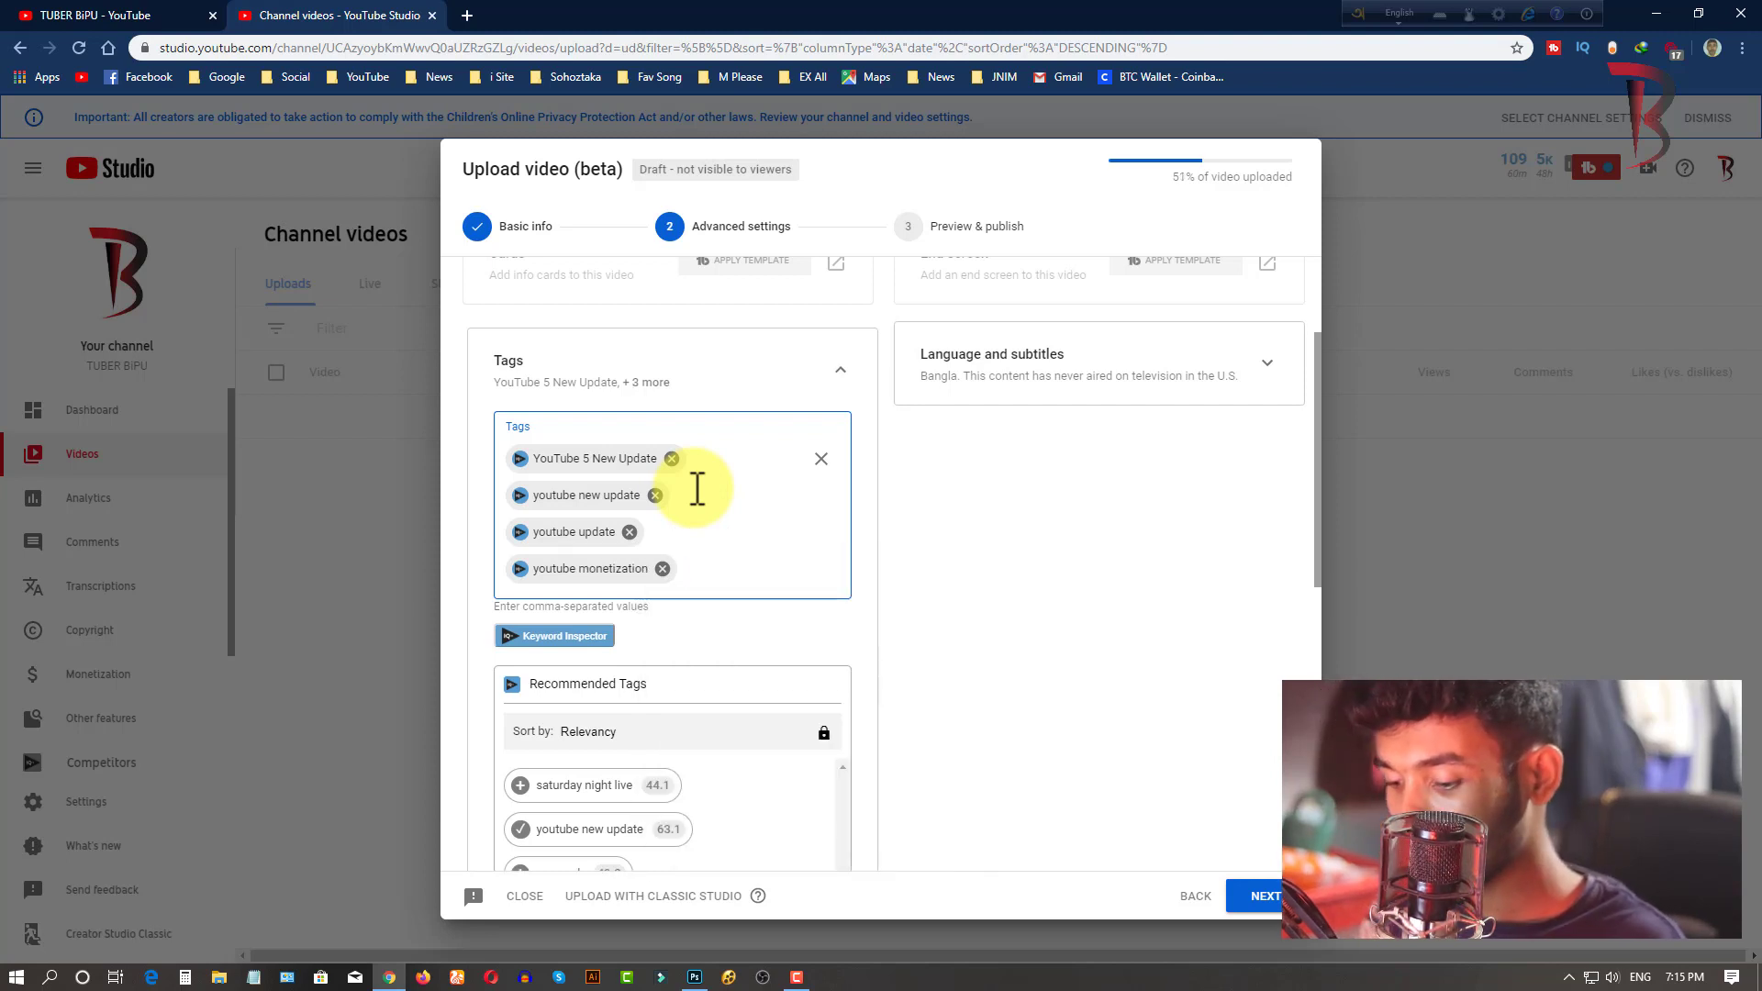
pyautogui.write('bangla tutorial')
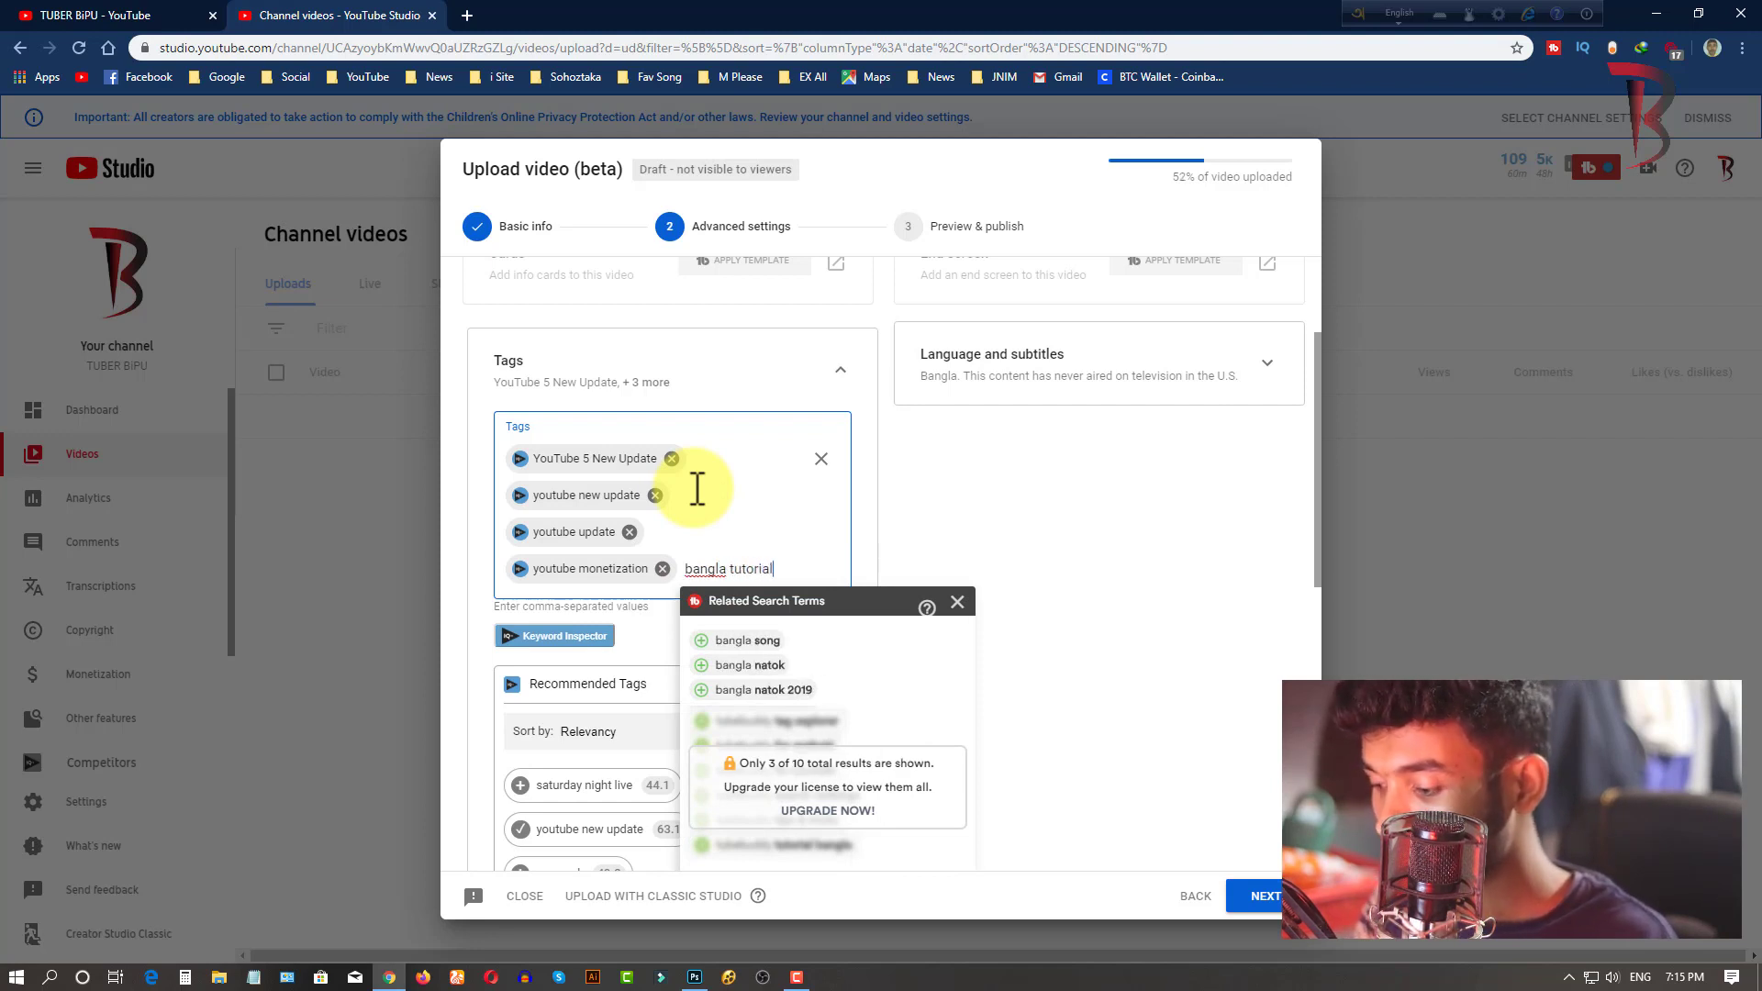
pyautogui.press('Return')
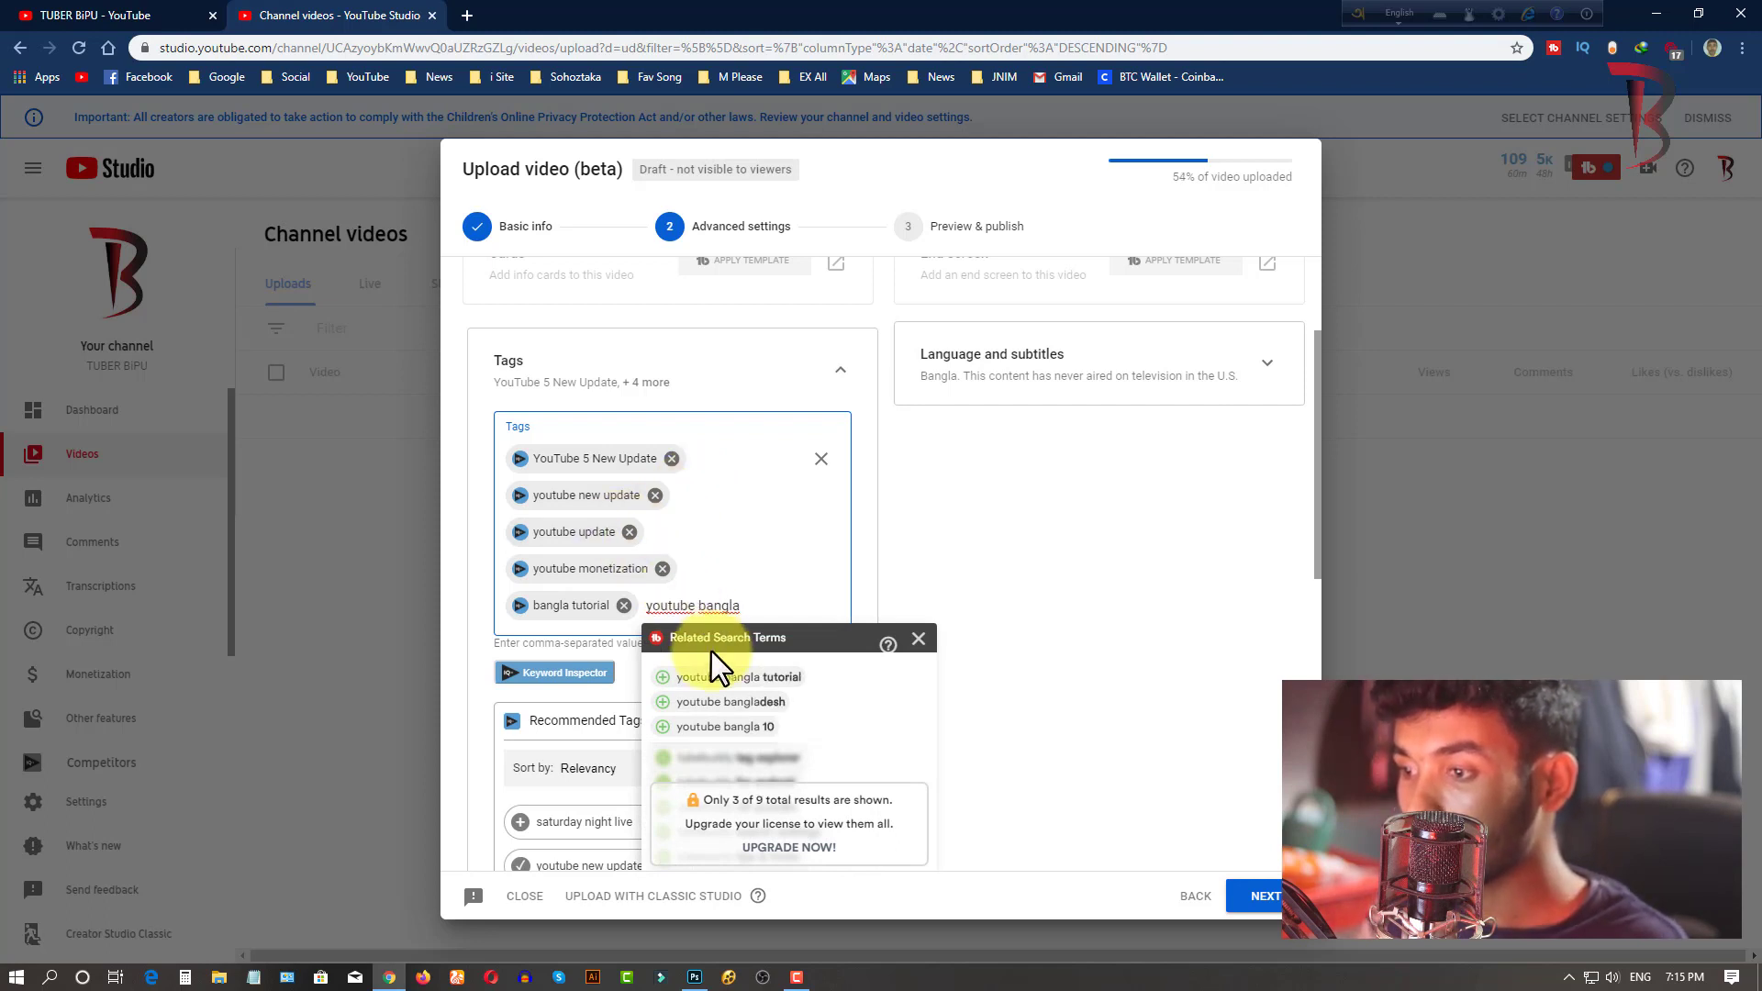
# - Add the tag "youtube bangla tutorial" from the related search terms suggested for "youtube bangla"
pyautogui.click(661, 679)
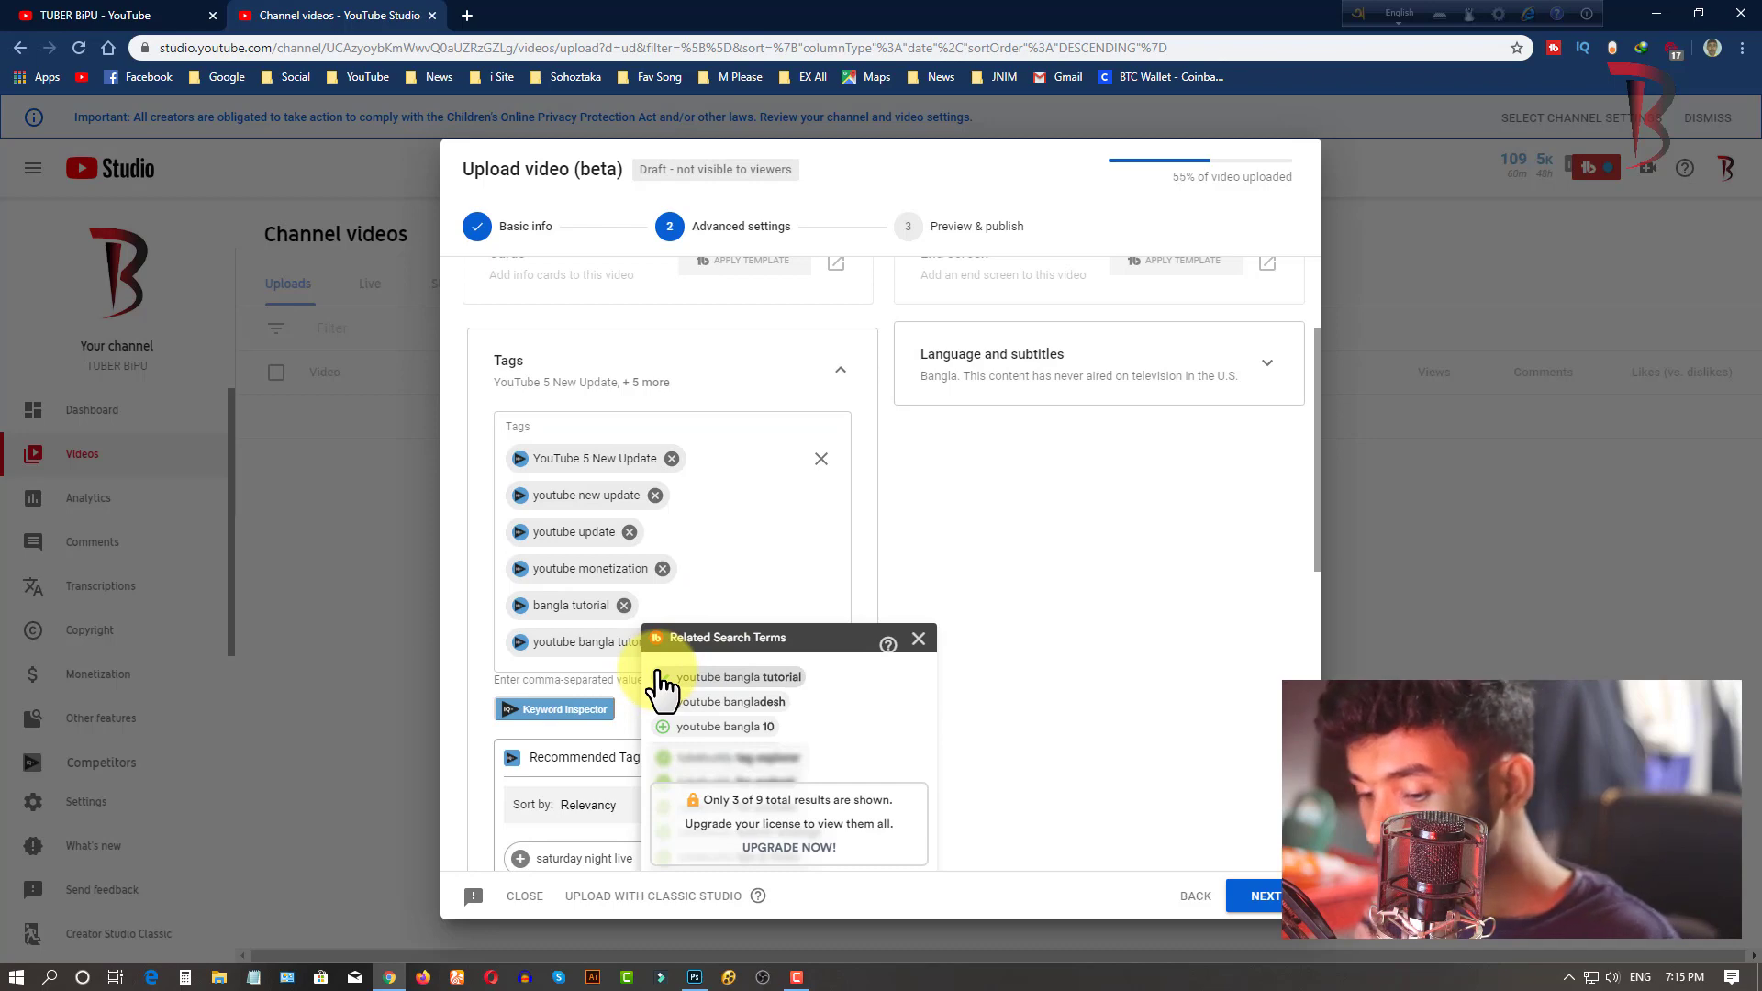
pyautogui.scroll(-5, 661, 689)
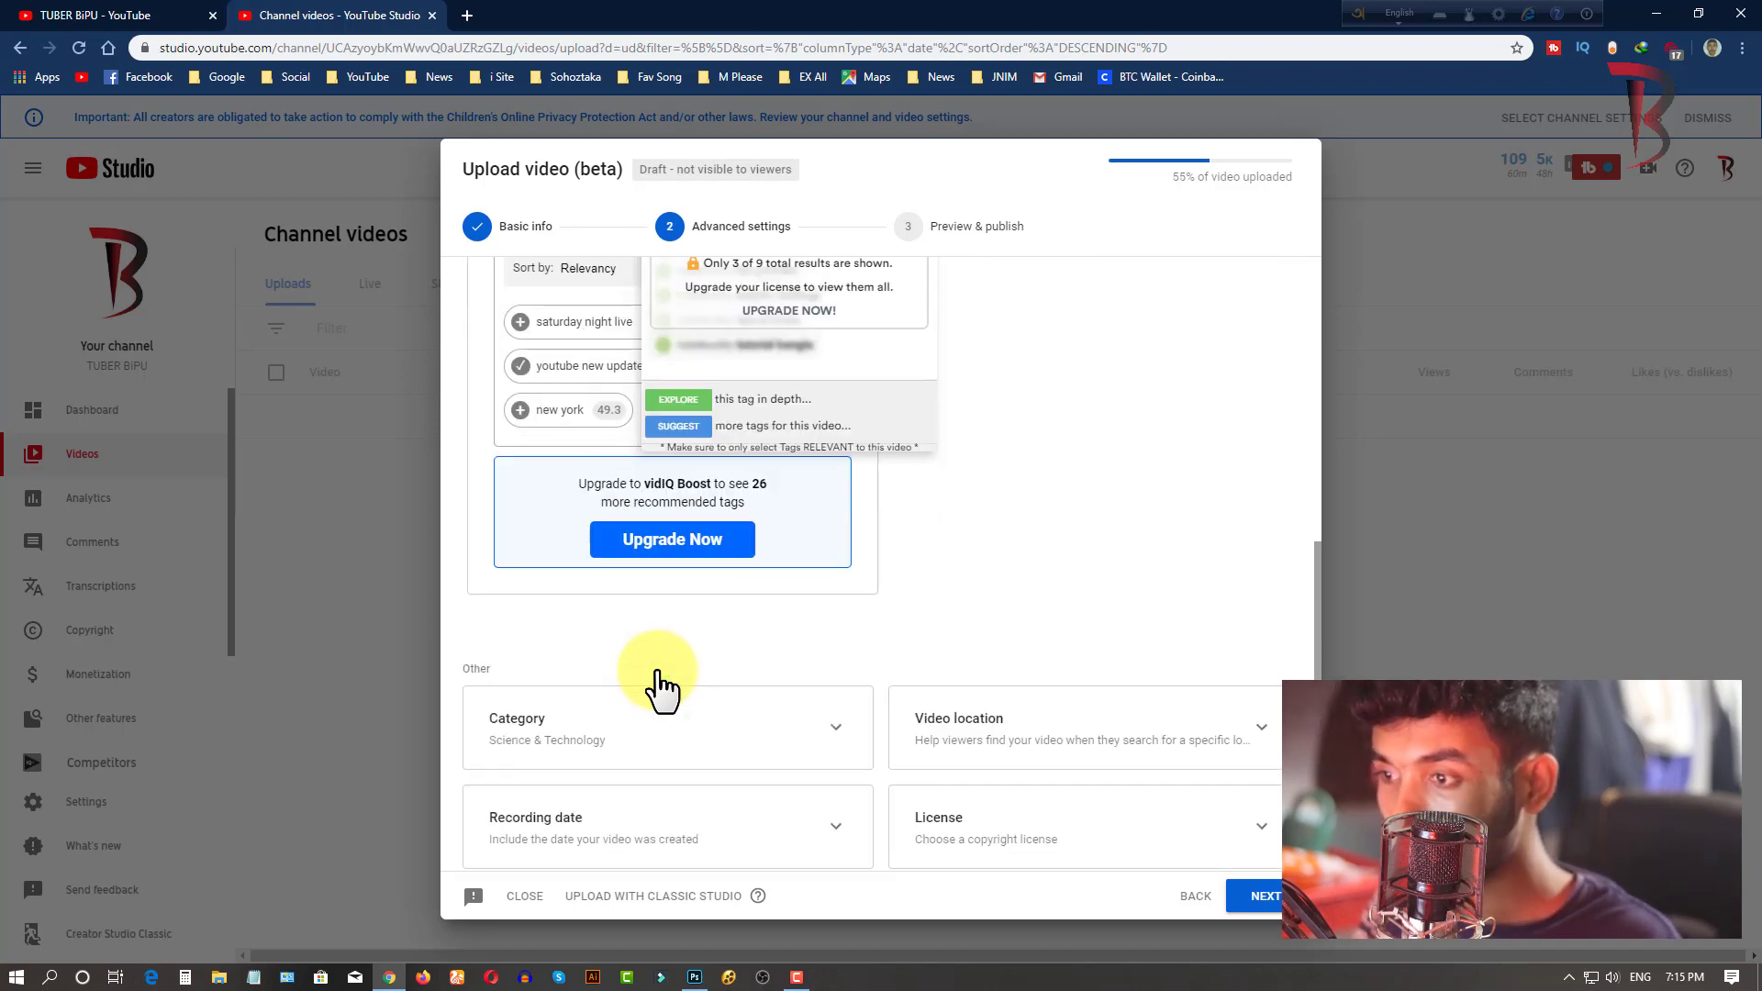
pyautogui.scroll(3, 892, 584)
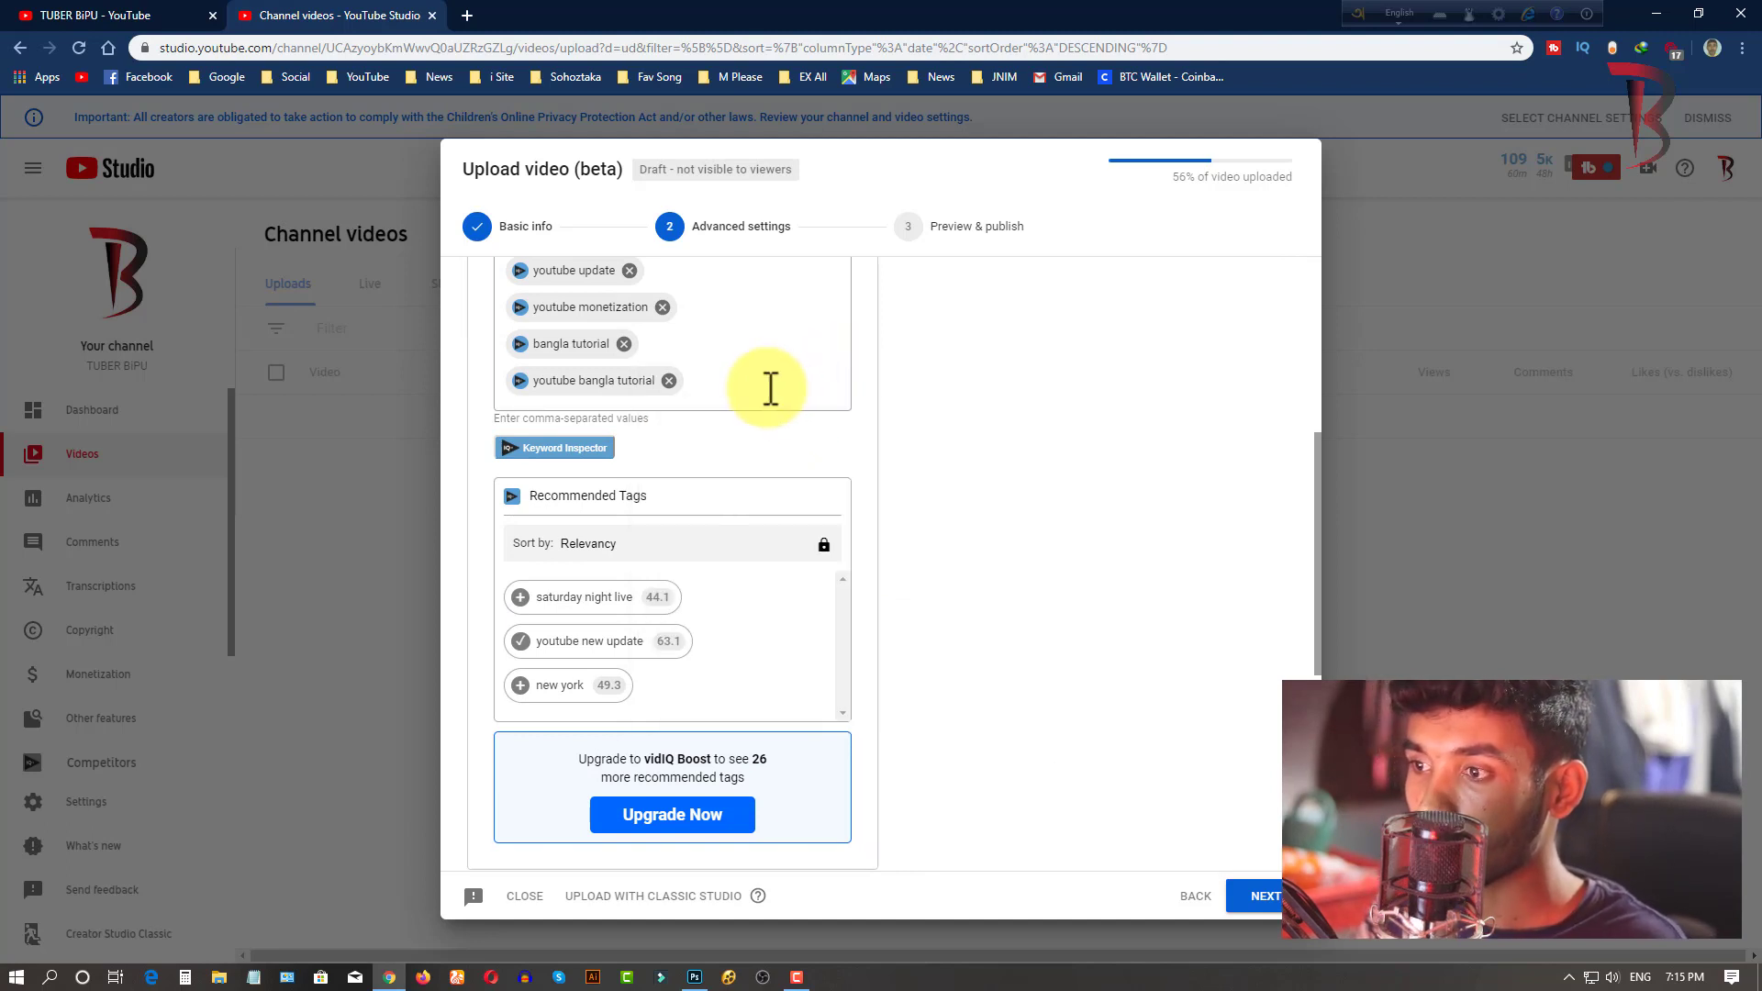
# - Add the tag "monetize bangla tutorial" and a tag with the channel's name in lowercase
pyautogui.click(771, 390)
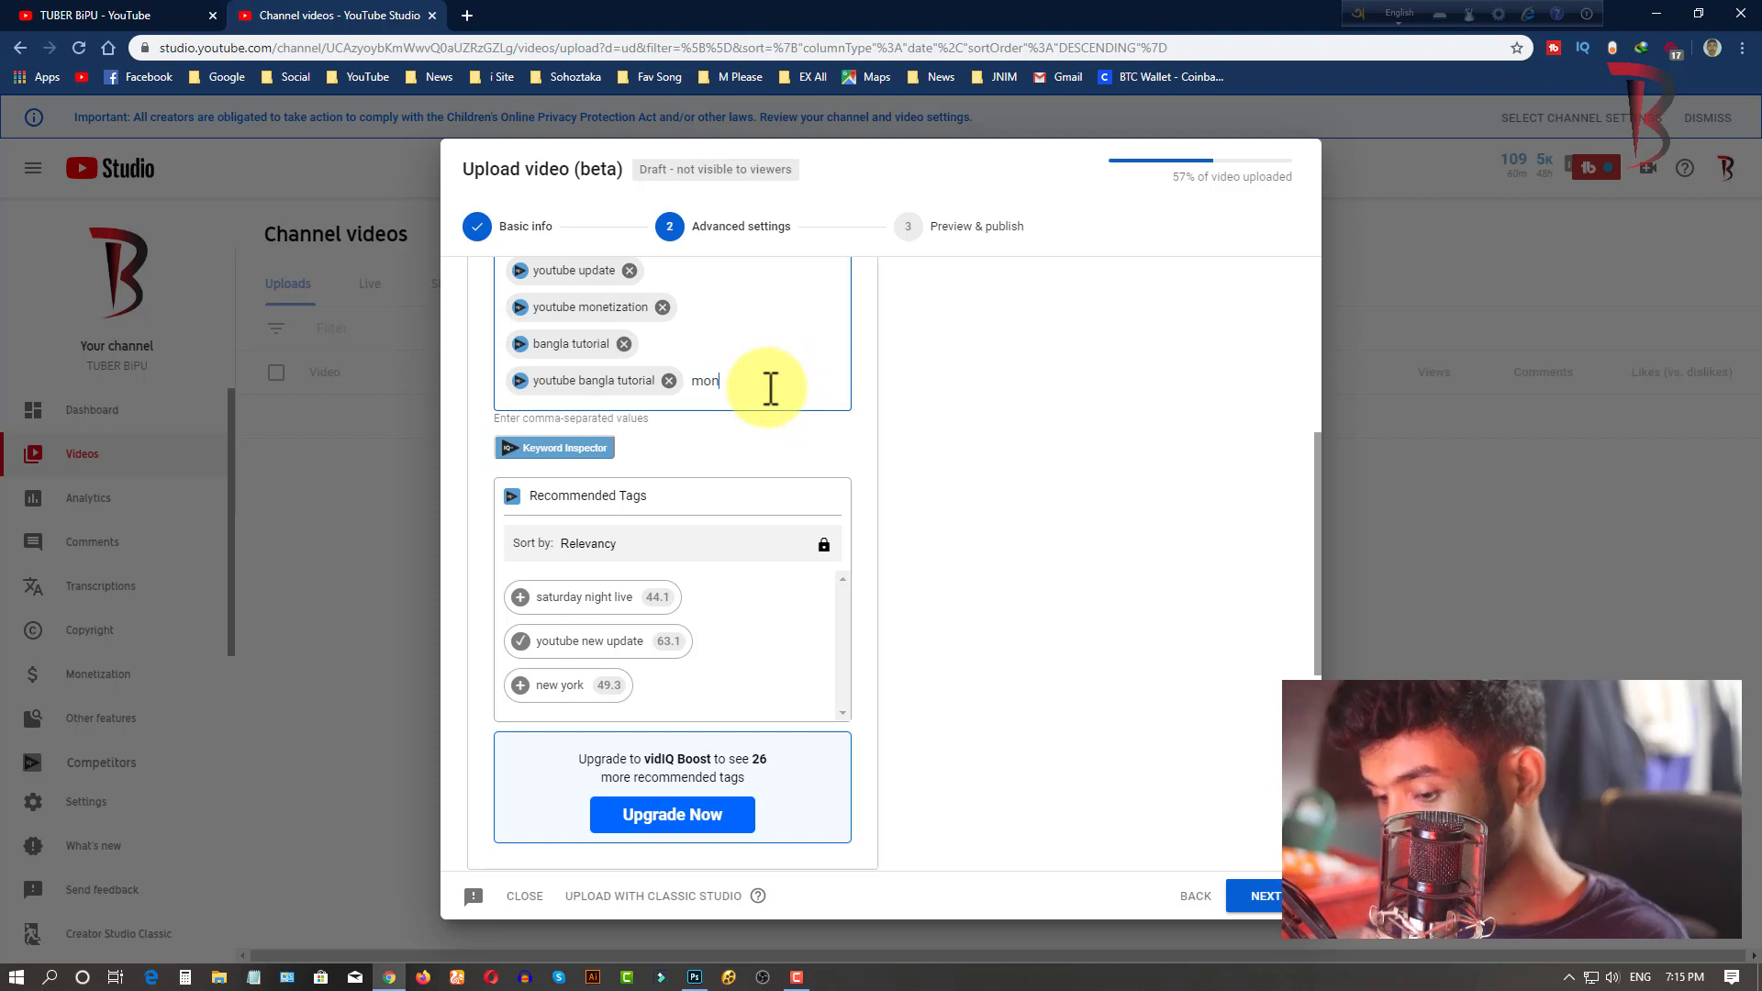
pyautogui.write('monetize')
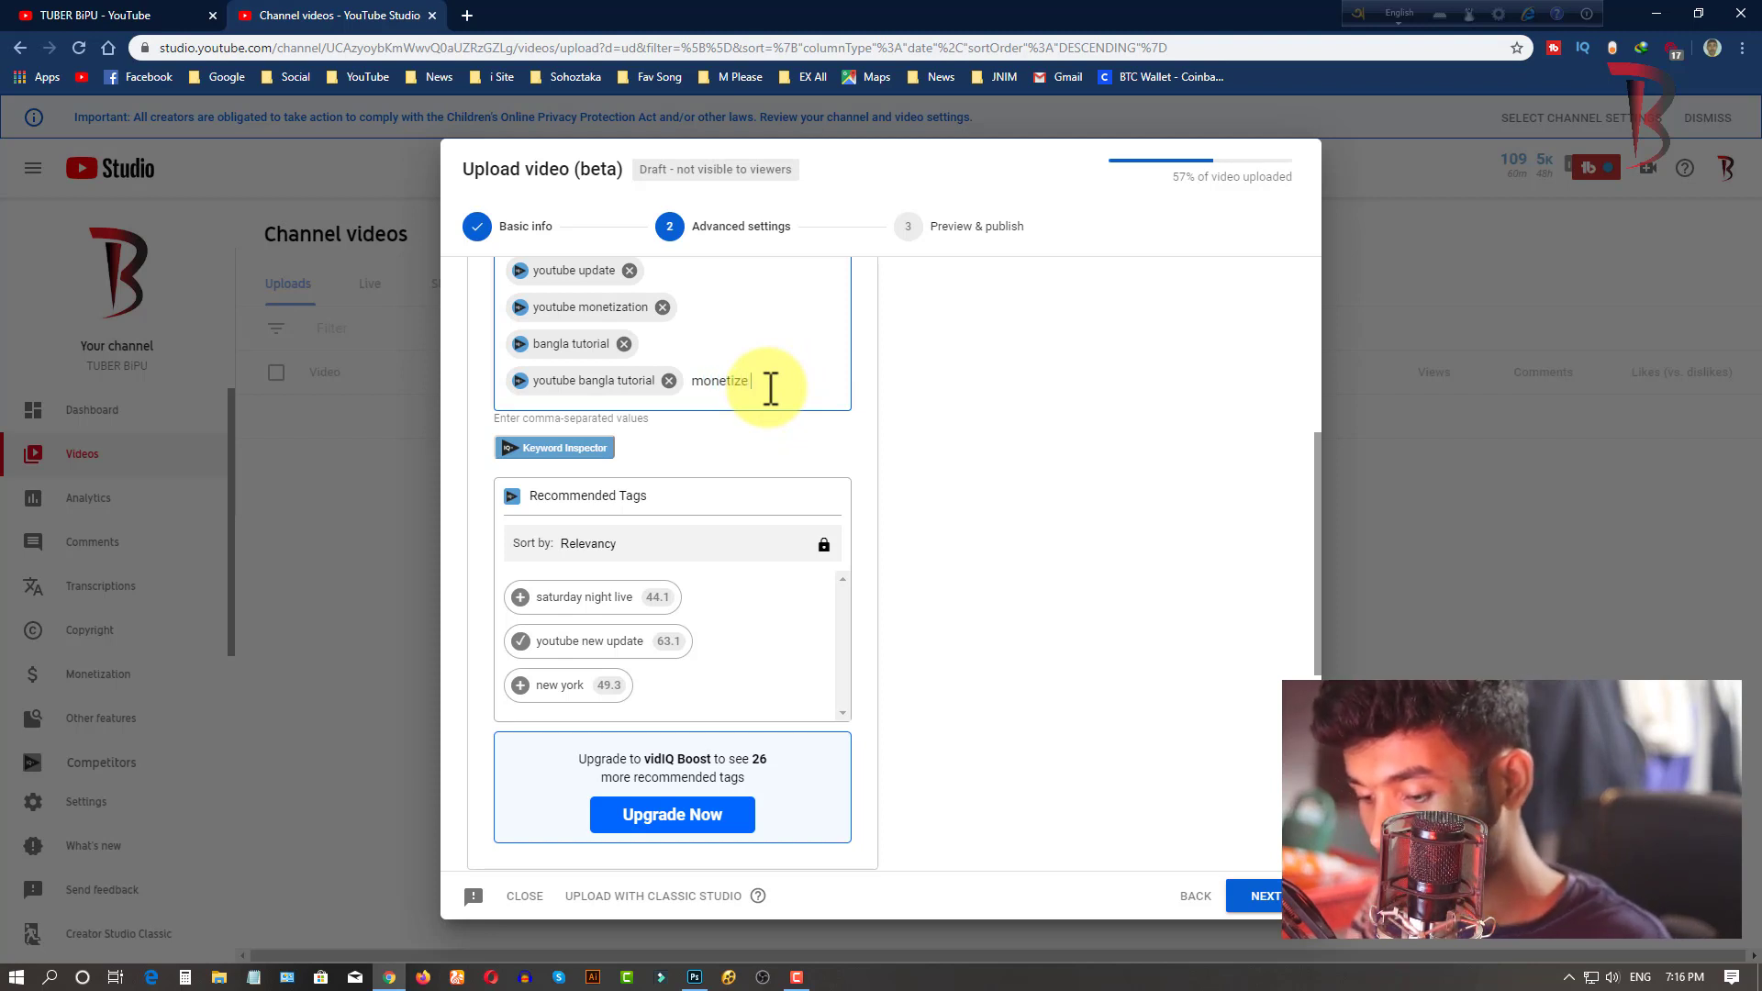
pyautogui.write(' bangla tut')
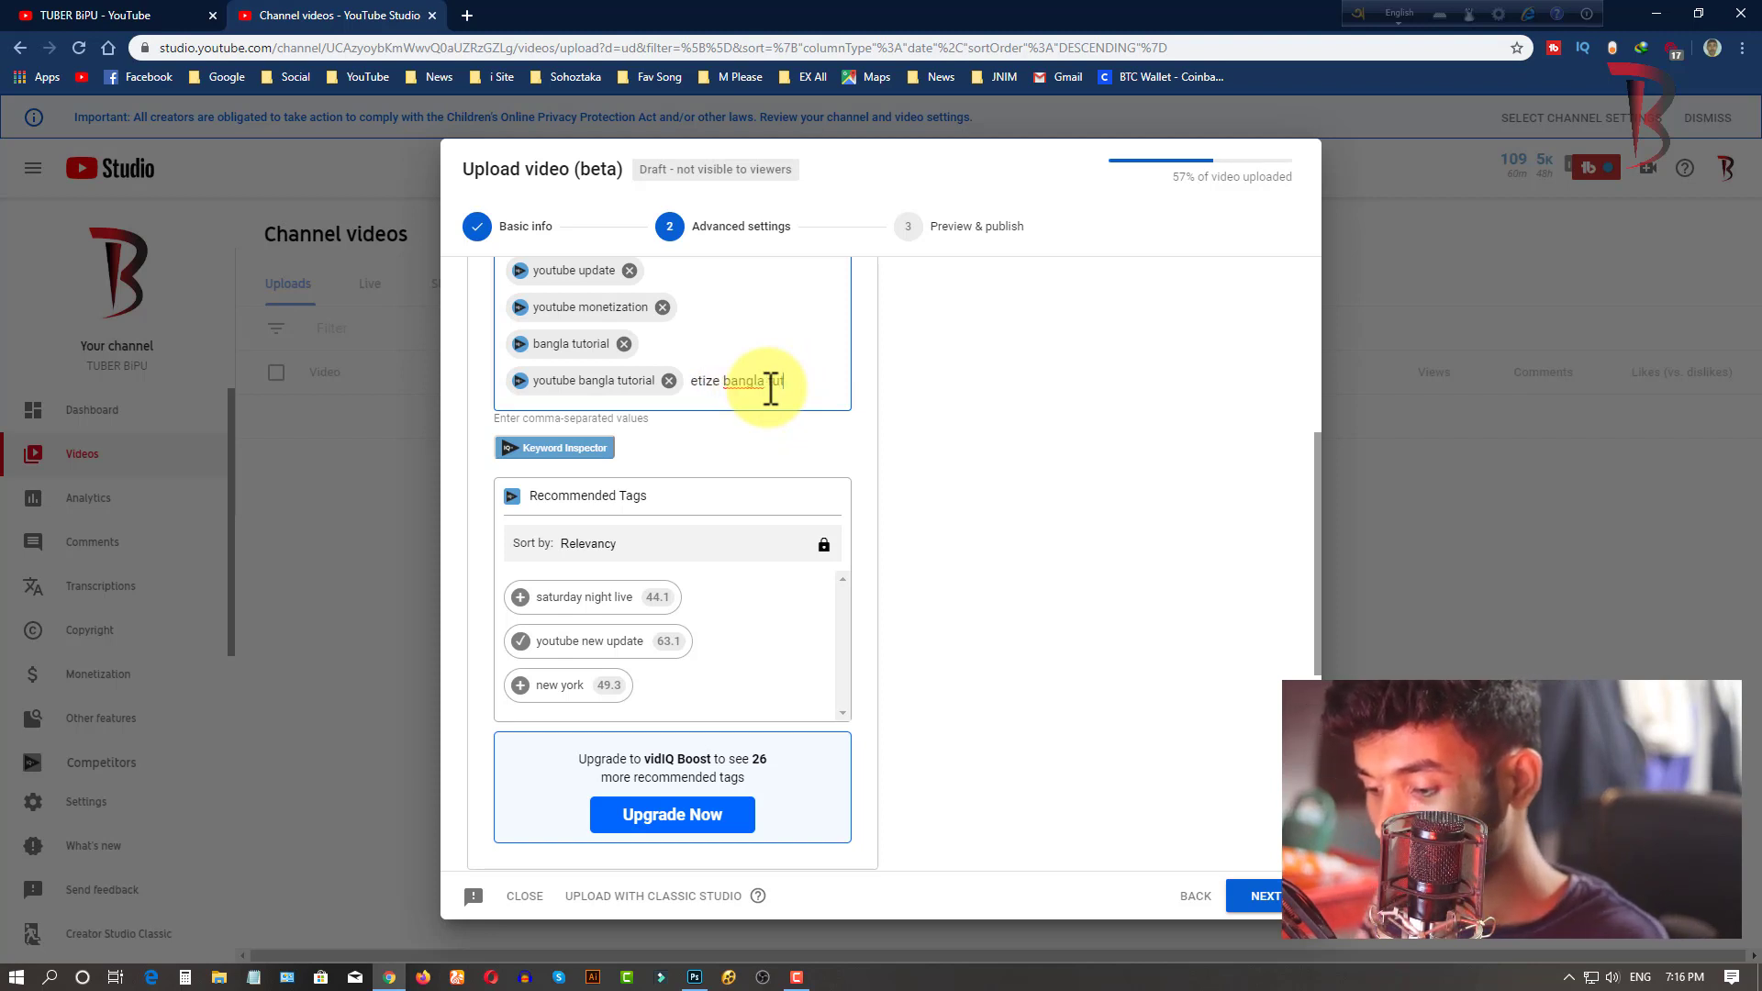
pyautogui.write('orial')
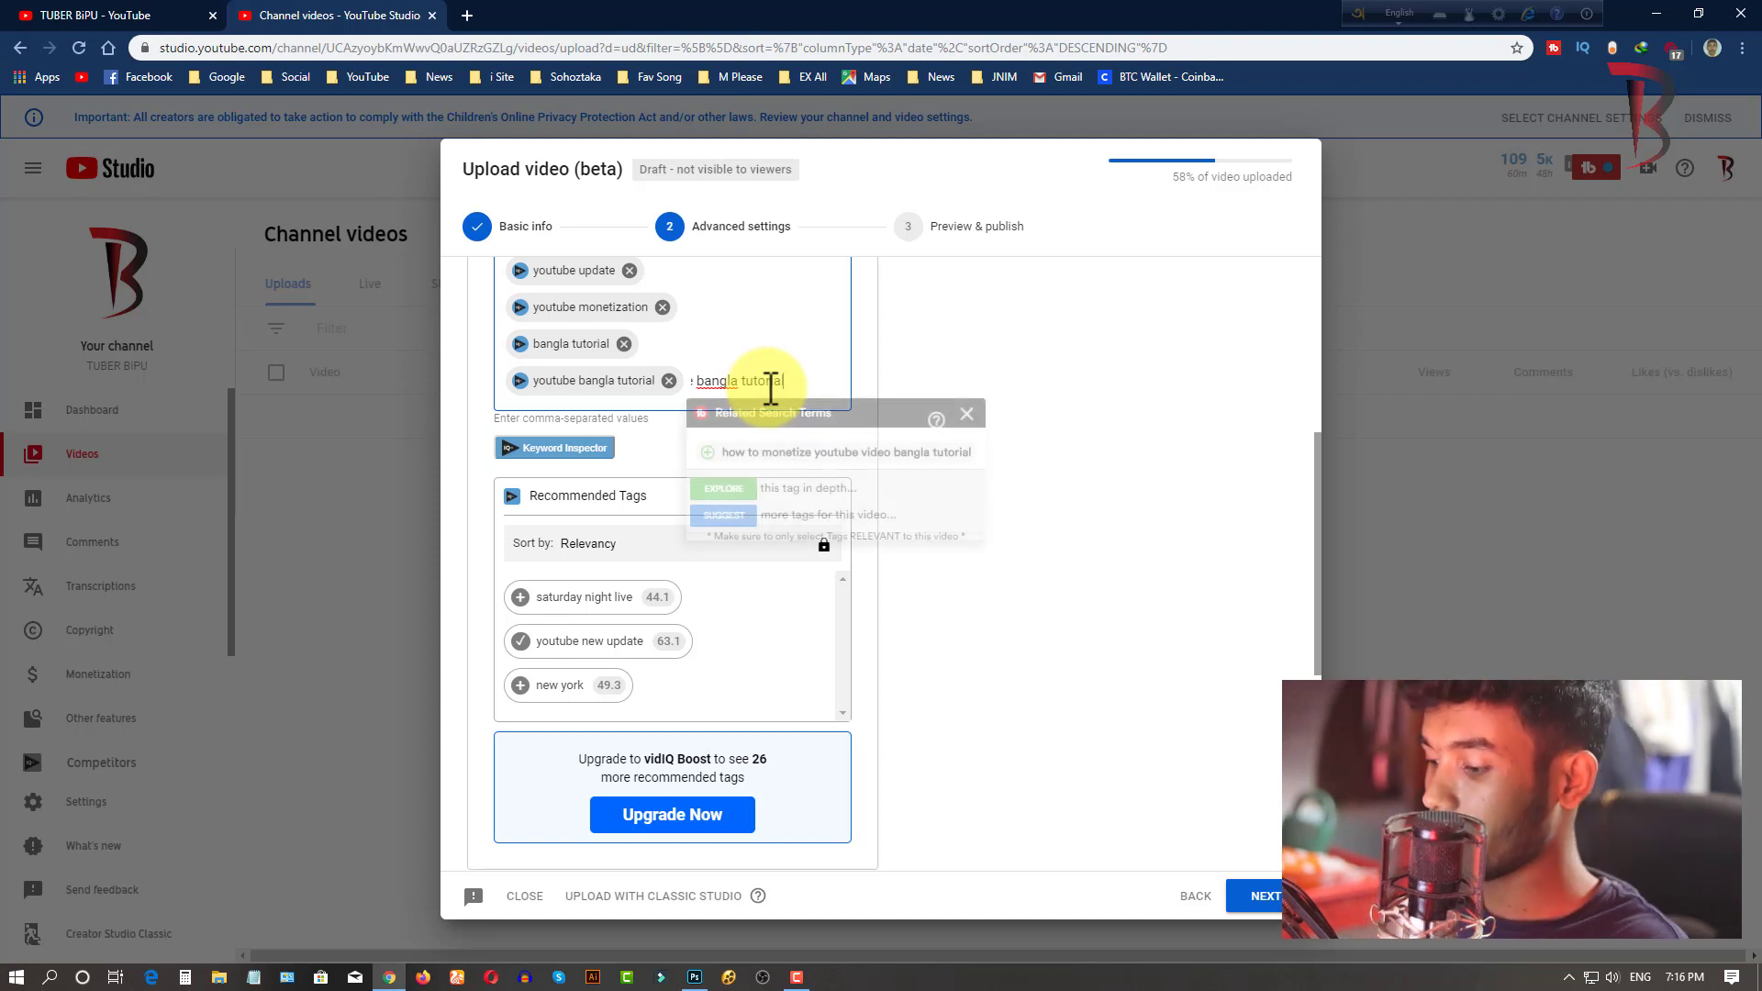
pyautogui.press('Return')
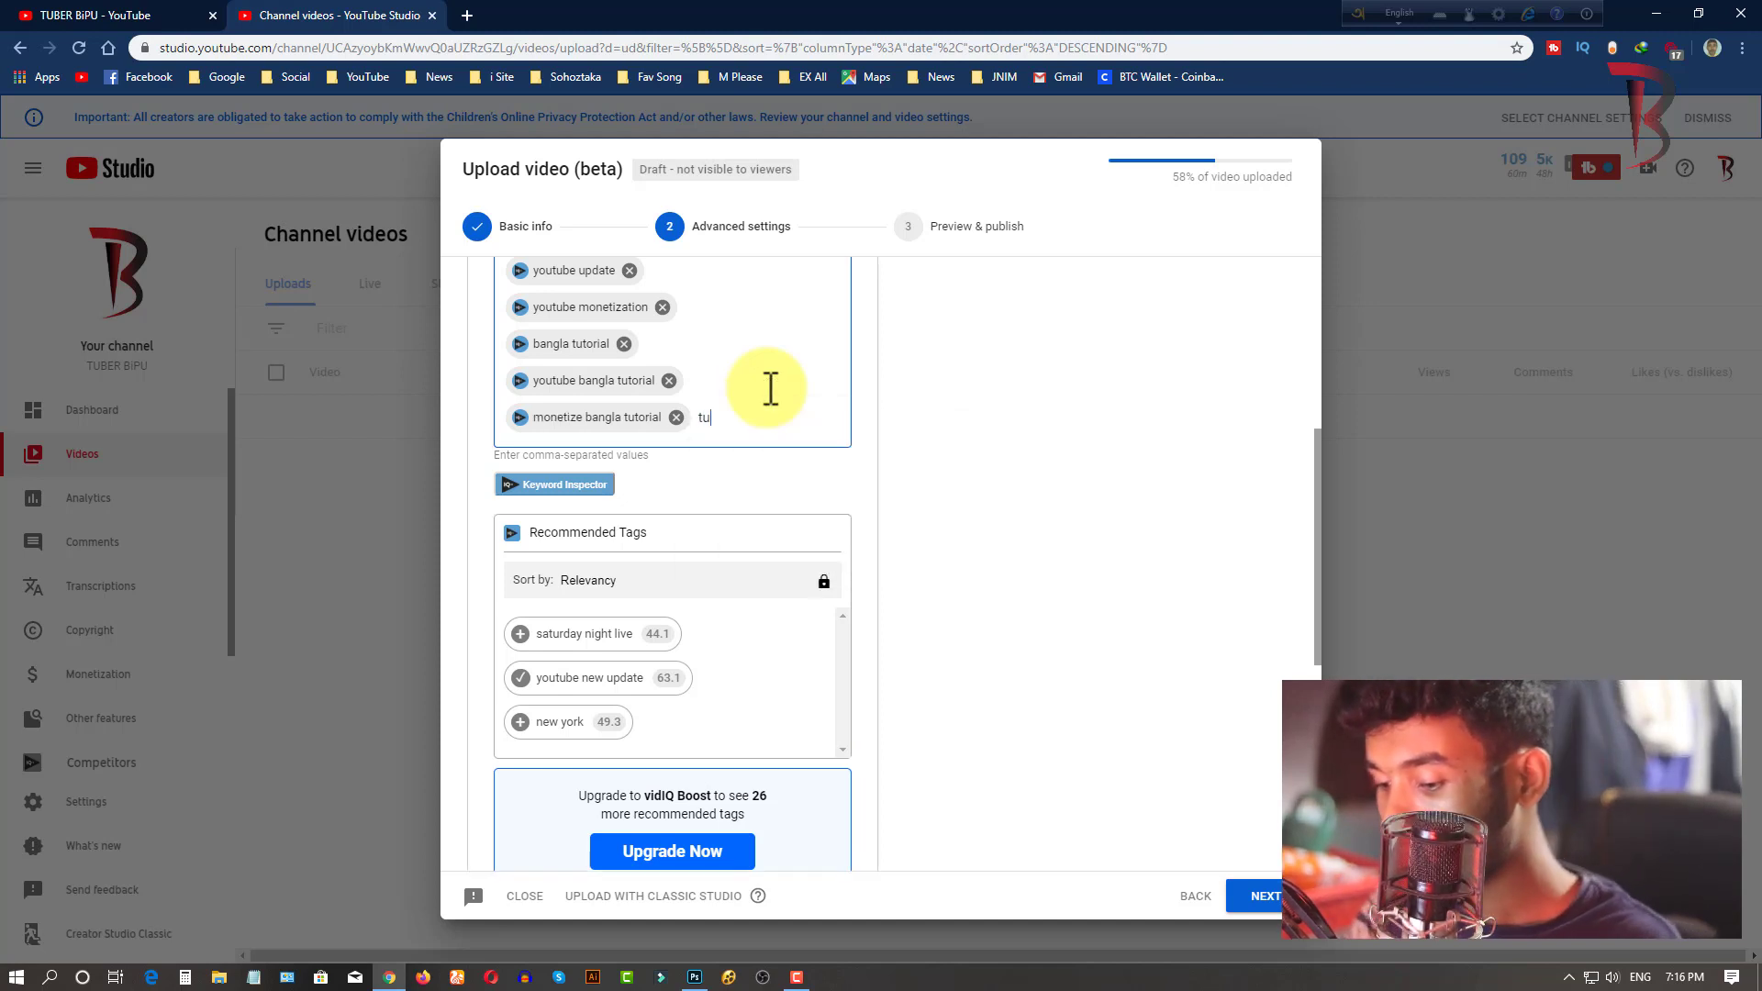
pyautogui.write('tuber b')
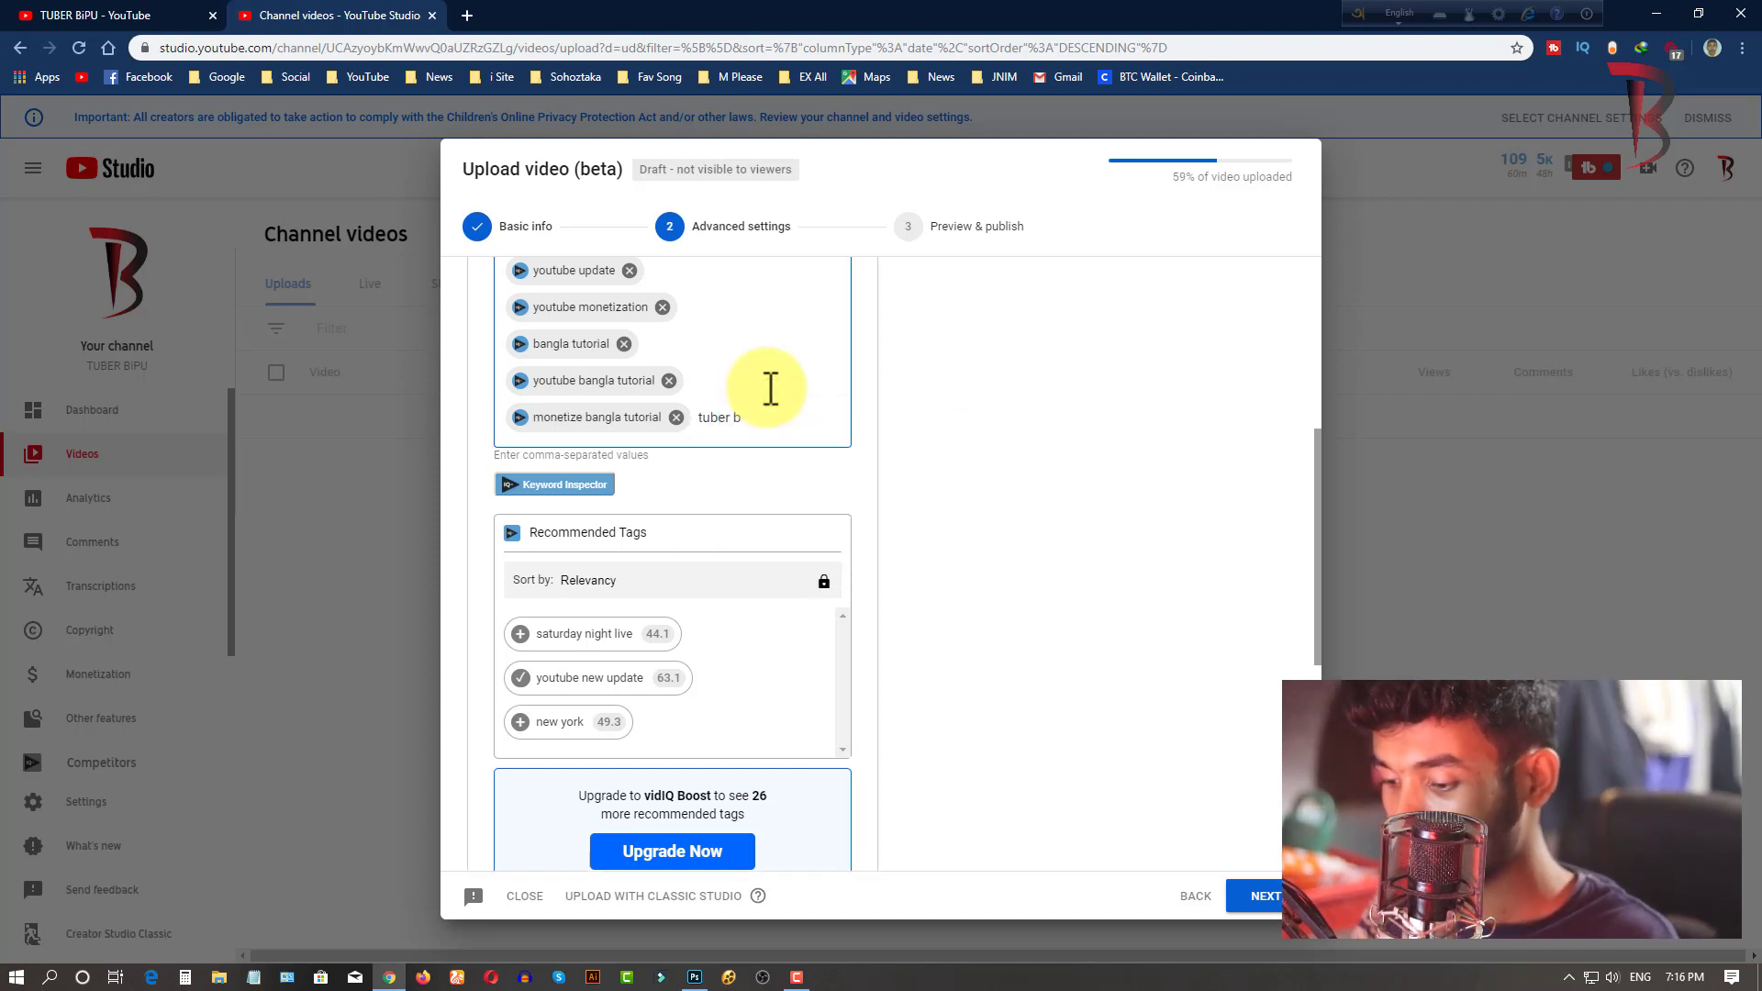
pyautogui.write('ipu')
pyautogui.press('Return')
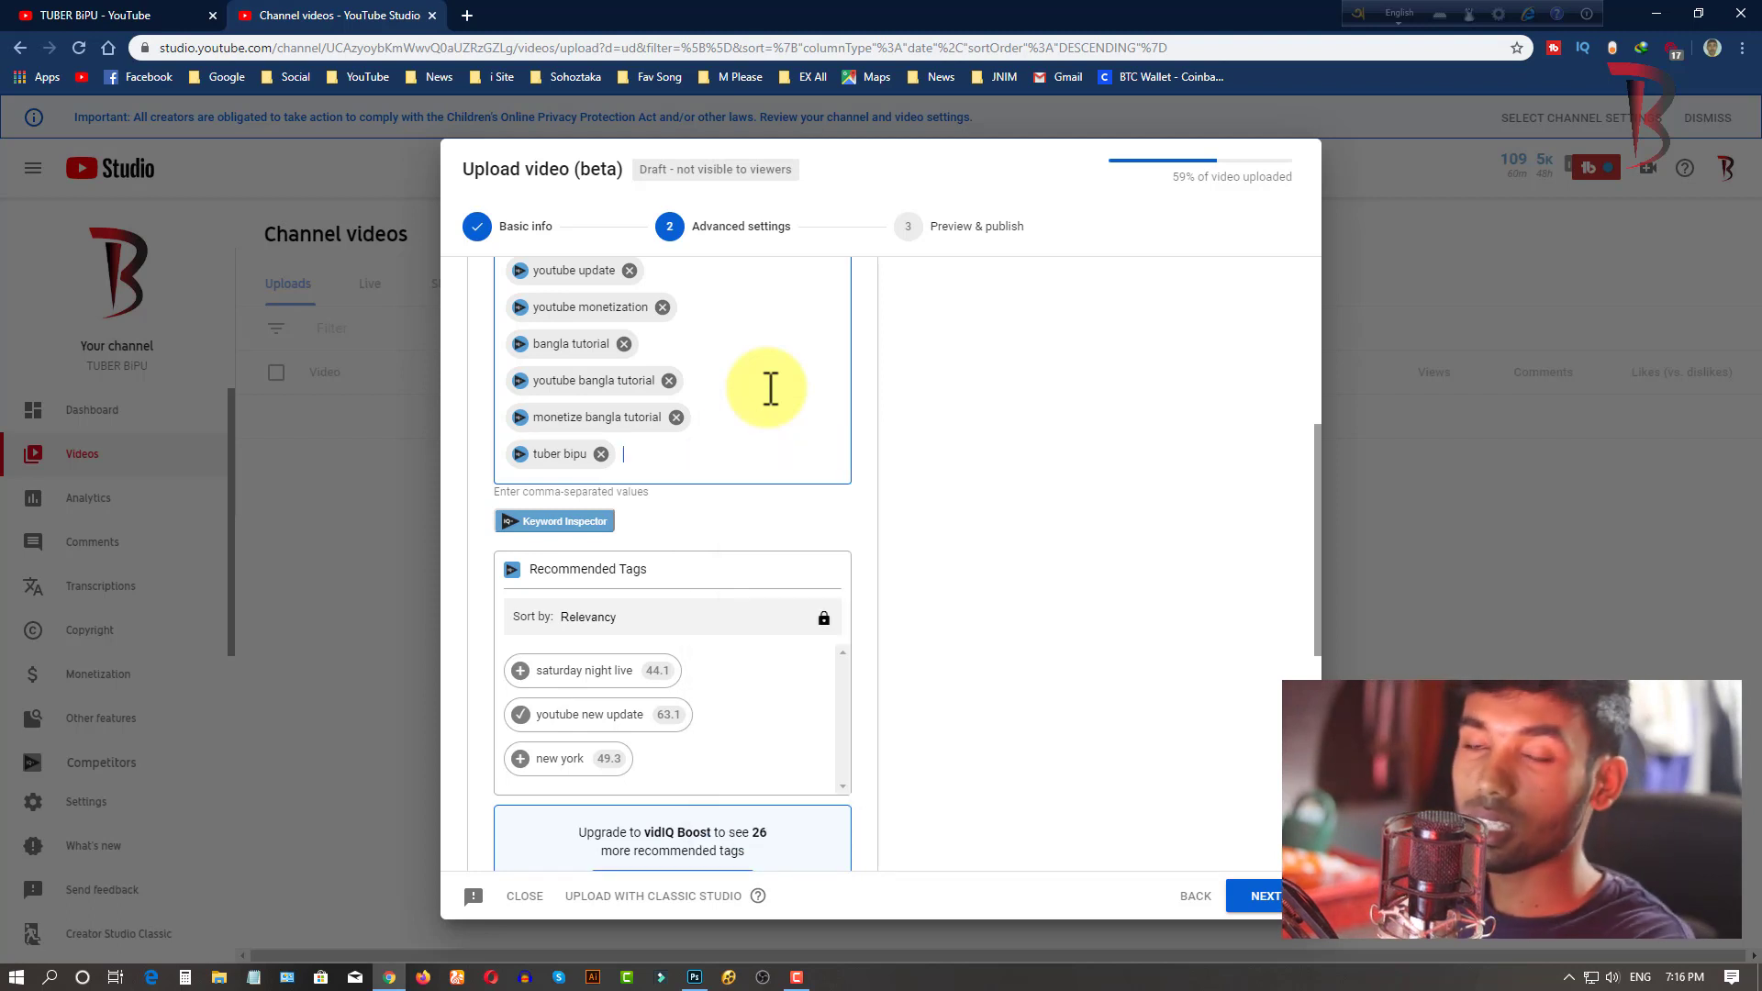
# - Set the video's category to Education in the advanced settings
pyautogui.scroll(1, 1176, 440)
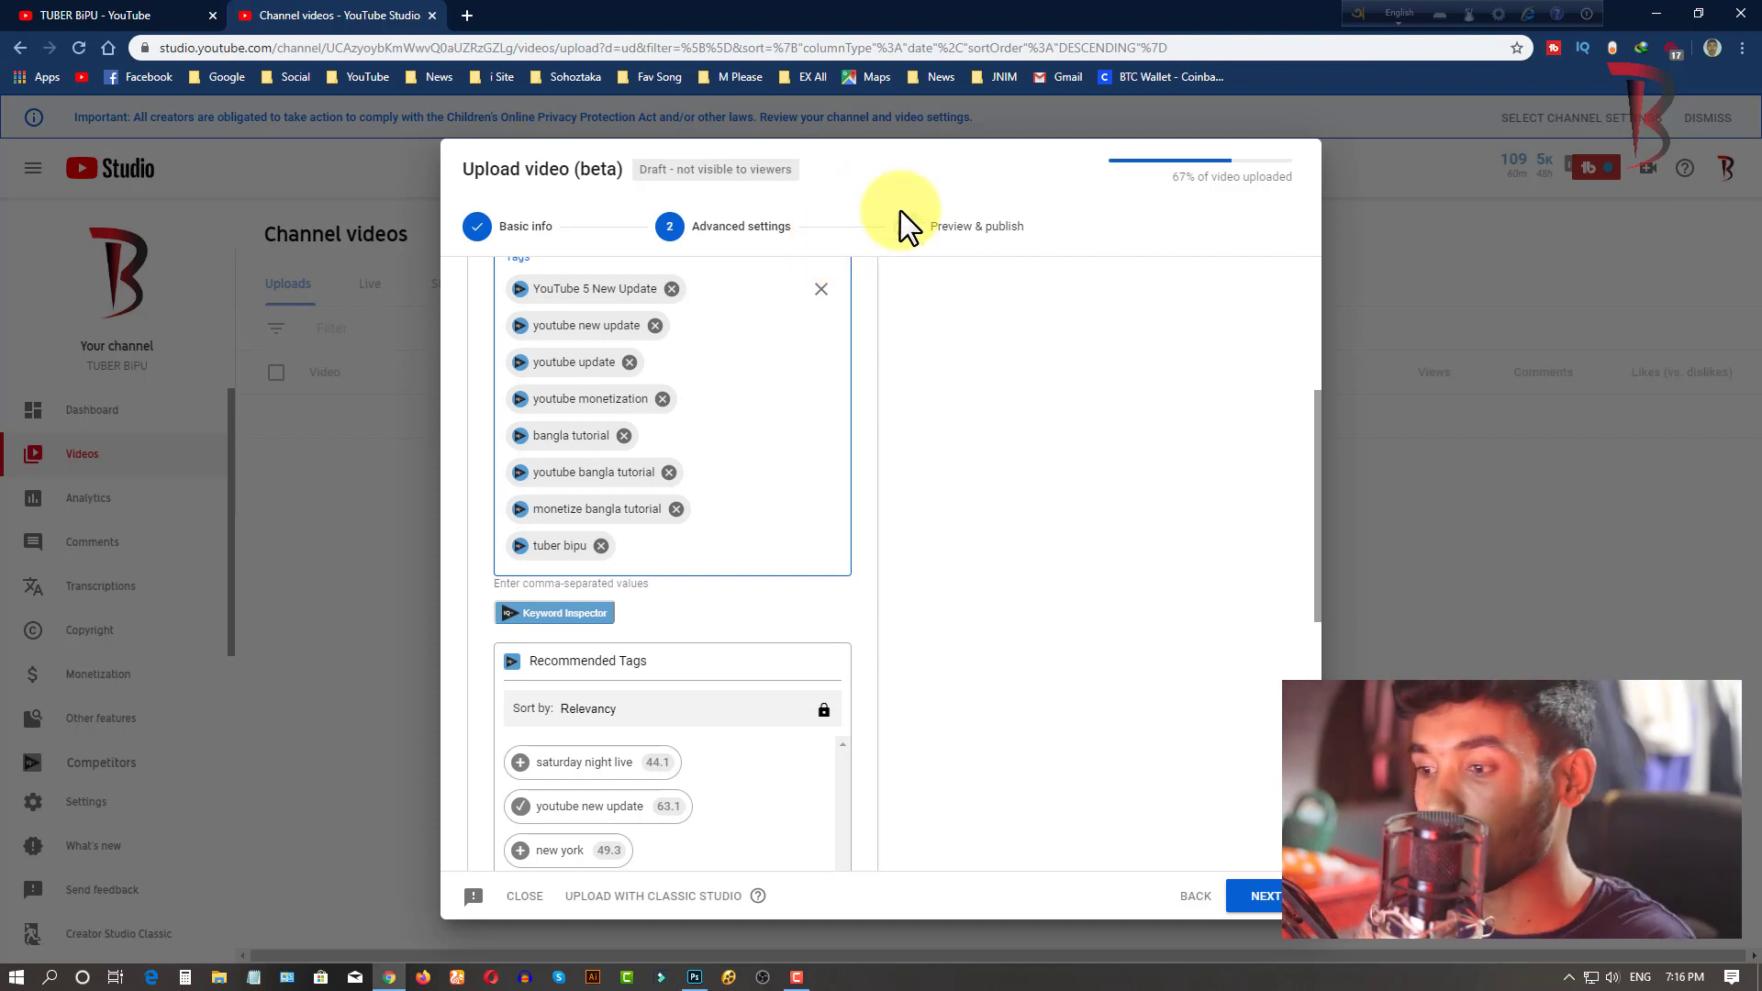
pyautogui.scroll(-4, 1086, 670)
pyautogui.scroll(-3, 1107, 515)
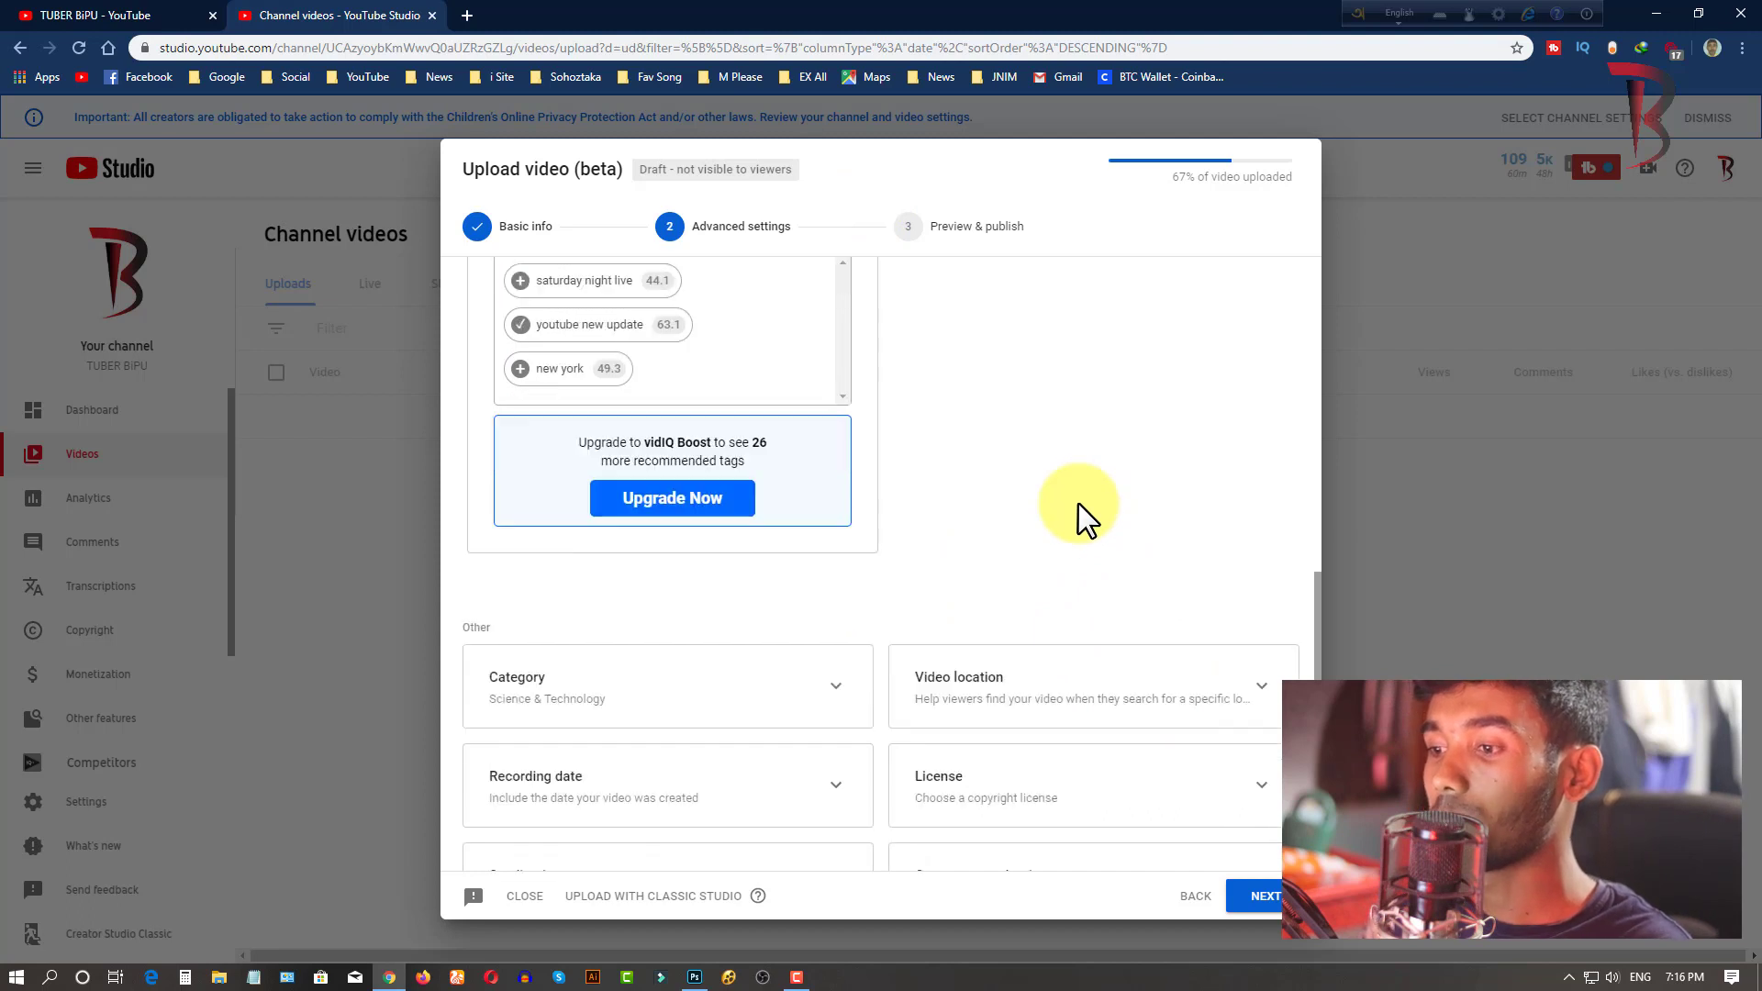
pyautogui.click(696, 515)
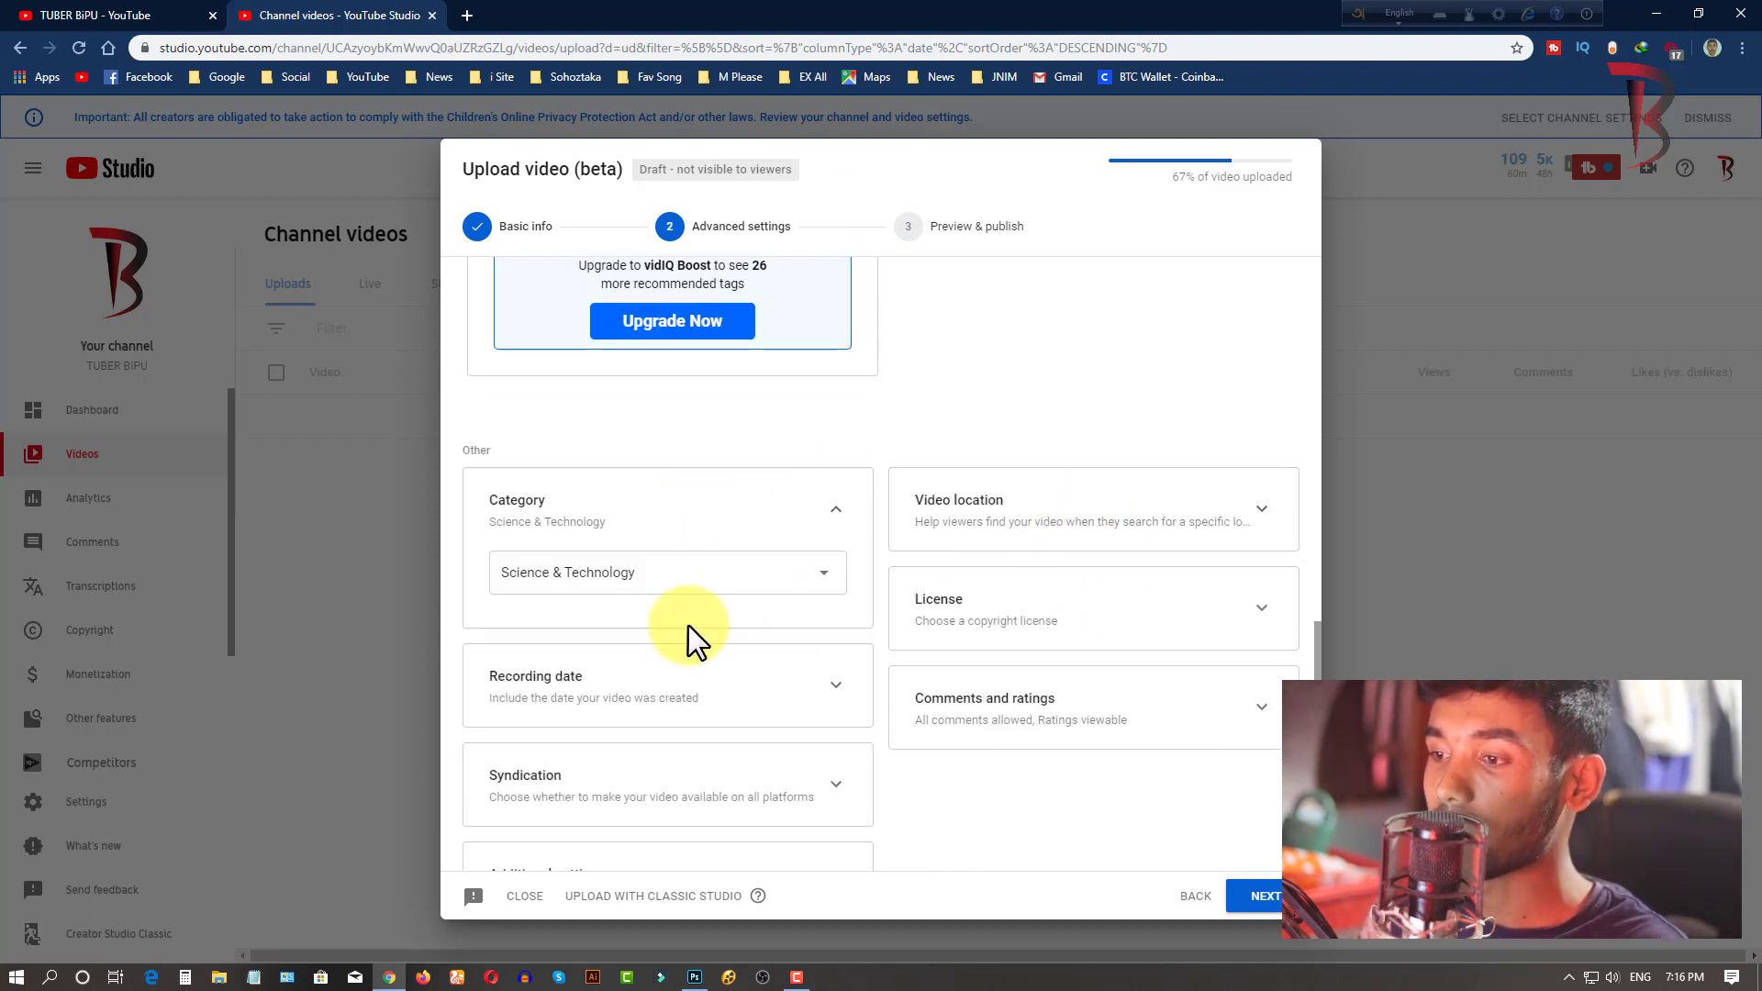
pyautogui.click(705, 574)
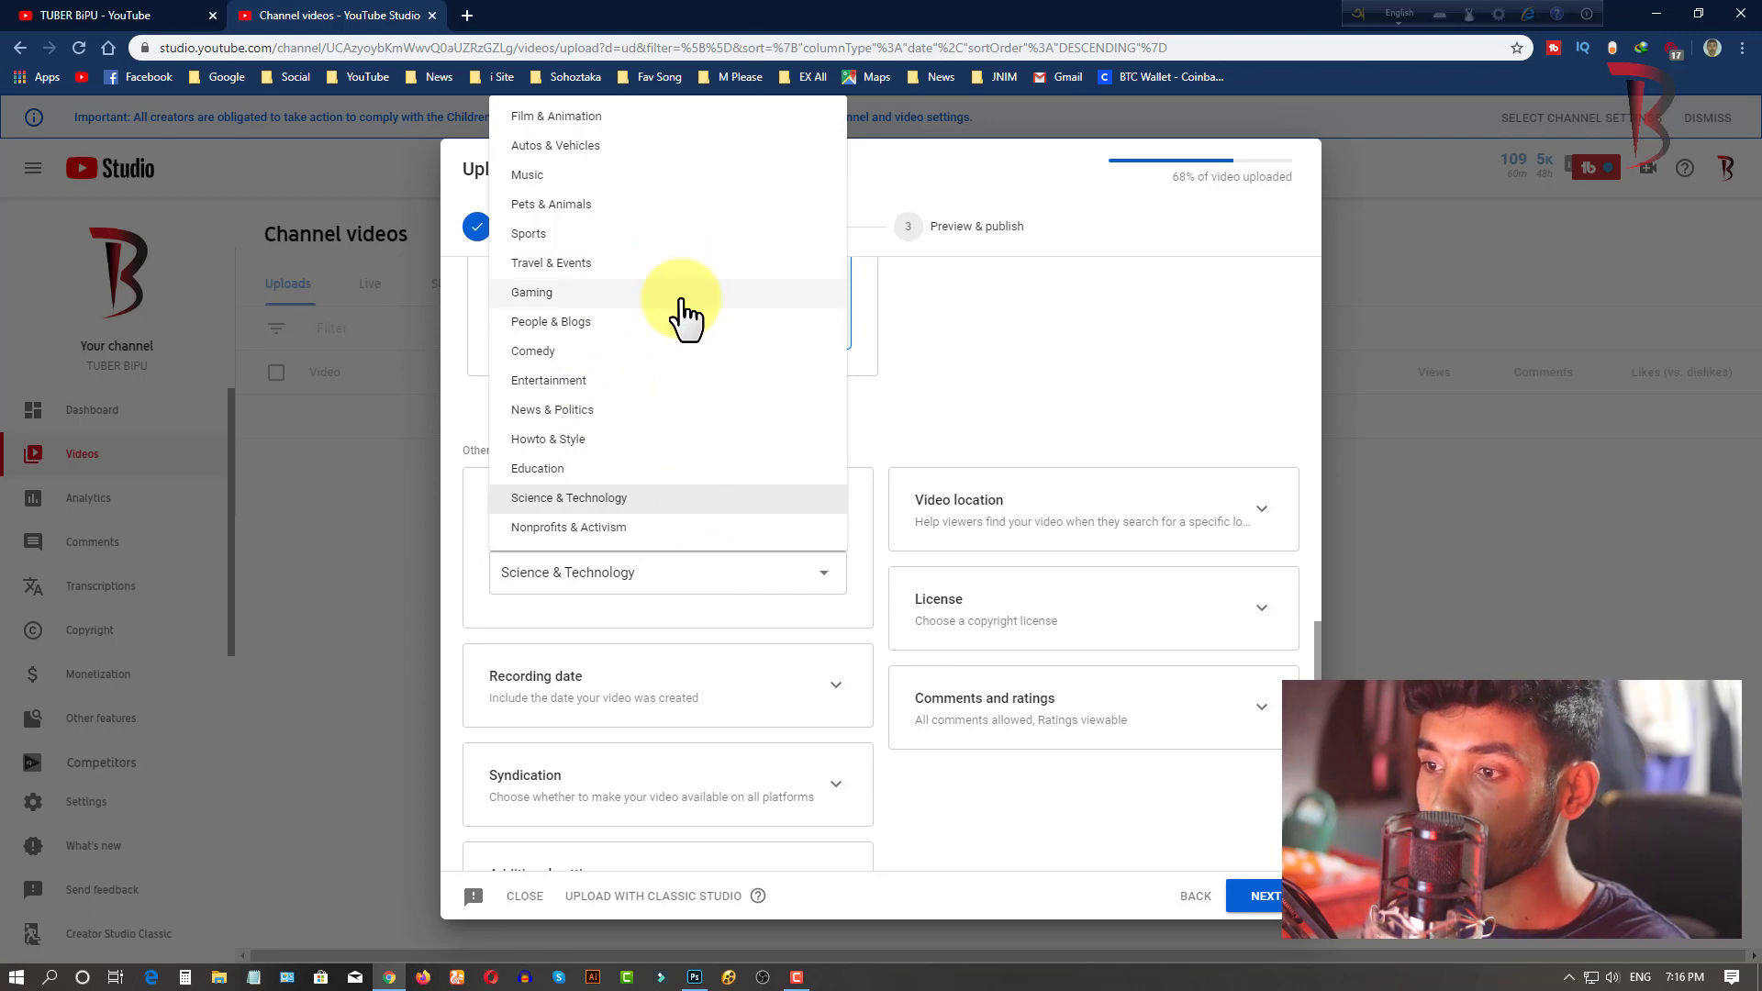
pyautogui.click(578, 469)
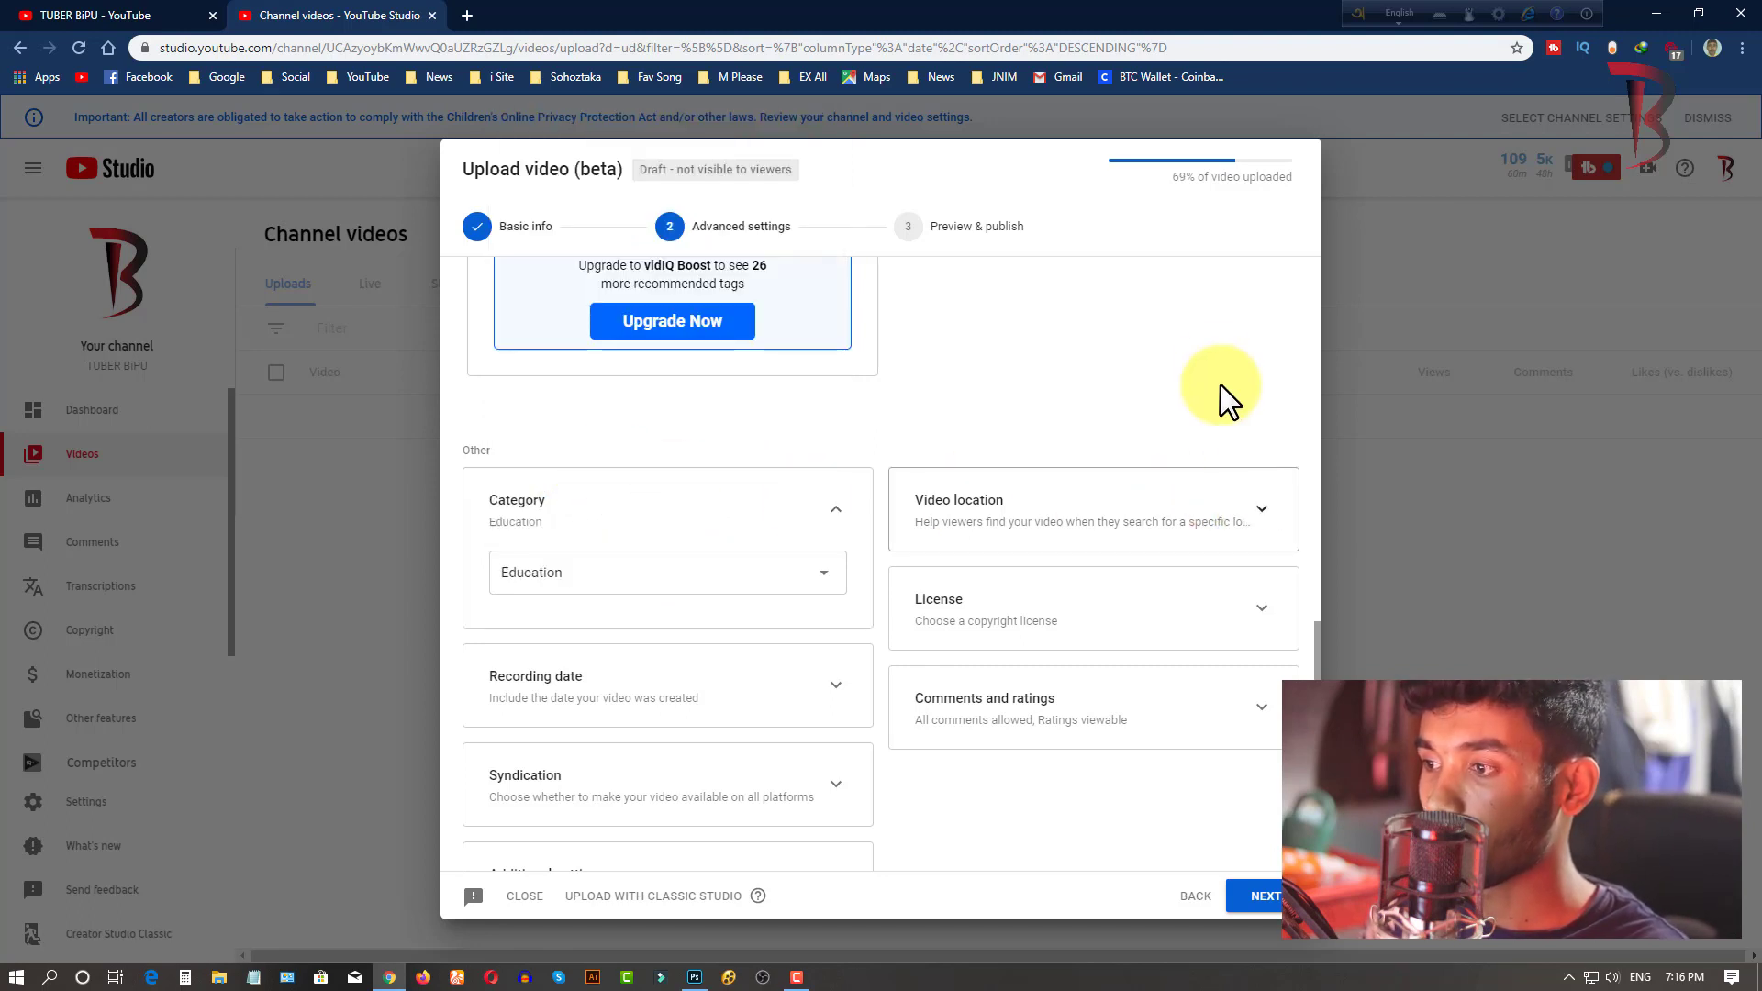
# - Replace the leftover text in the video location search with "bang" and choose Bangladesh as the location
pyautogui.click(1054, 510)
pyautogui.click(1086, 584)
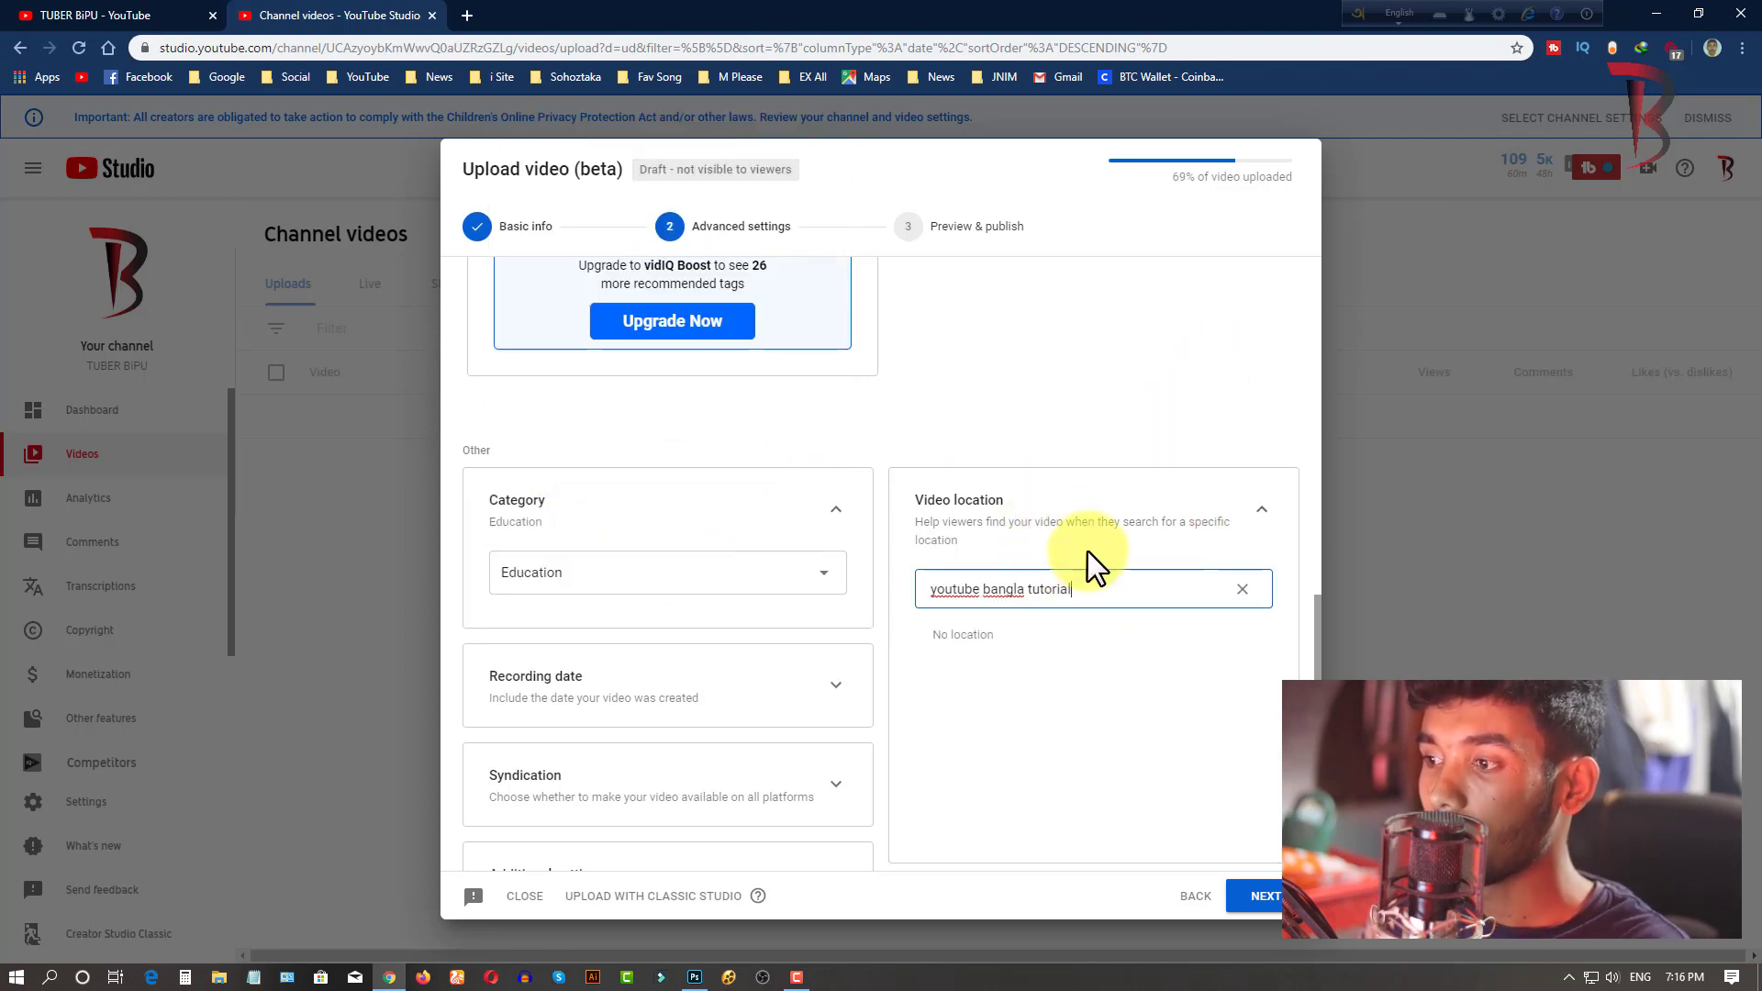
pyautogui.click(1091, 540)
pyautogui.click(1093, 531)
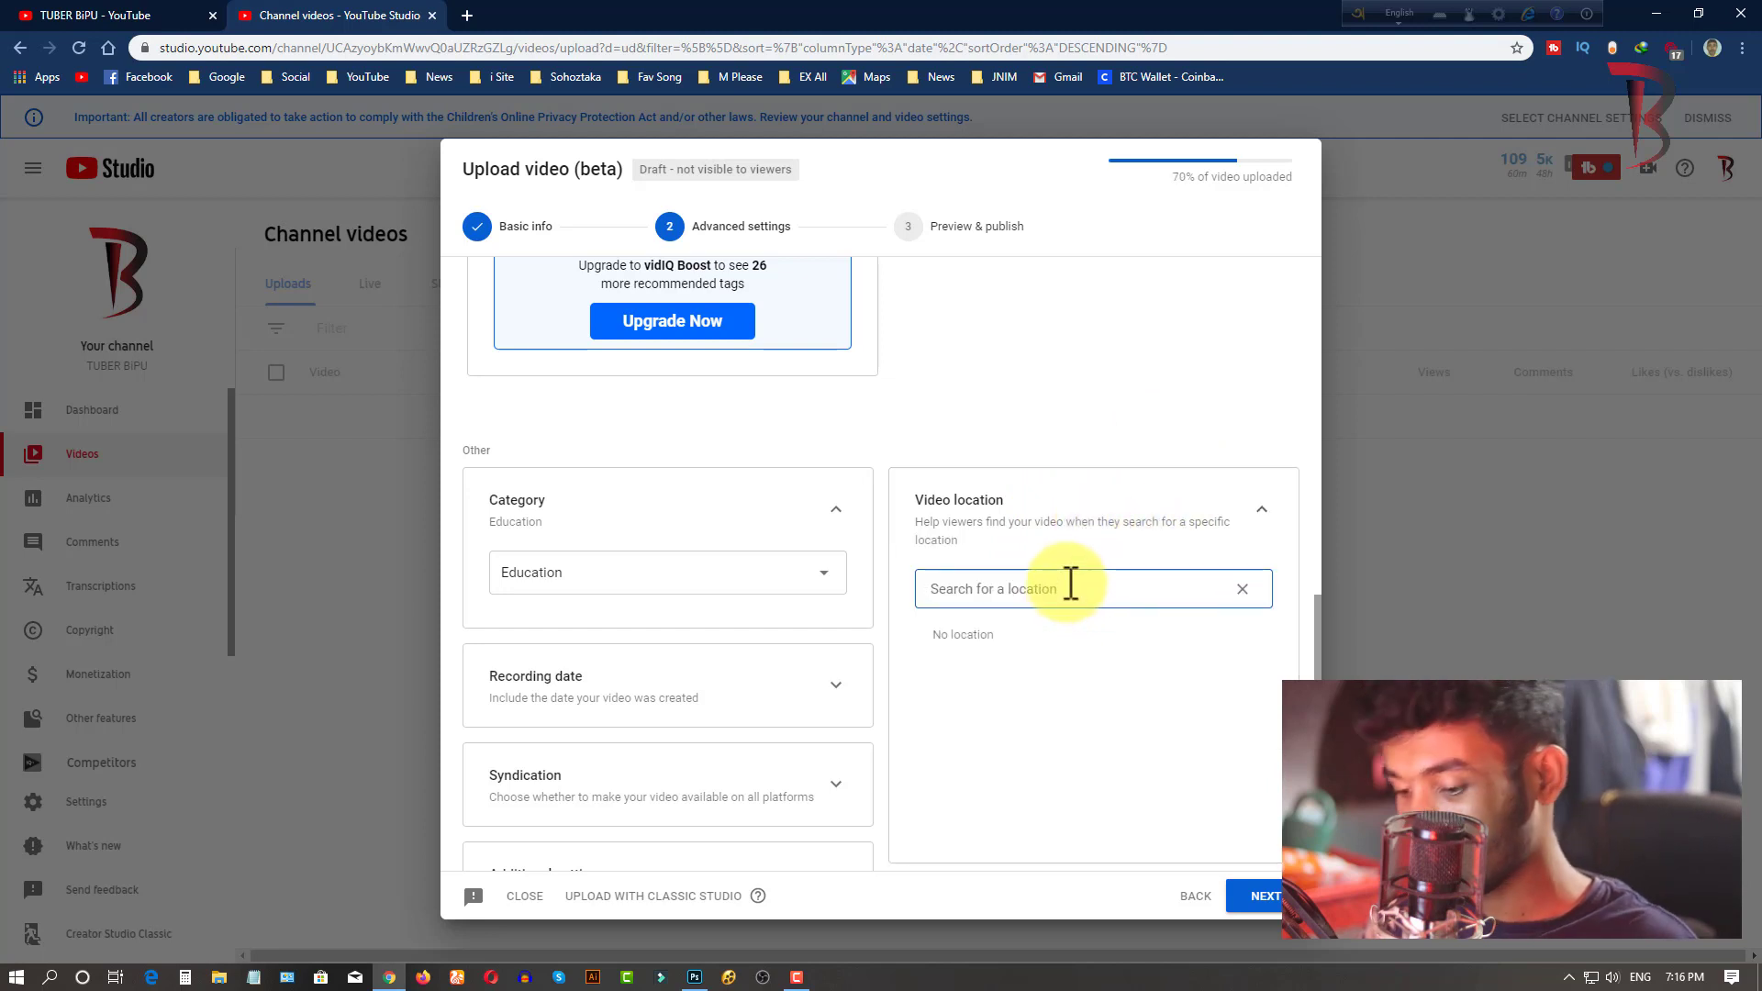
pyautogui.write('ba')
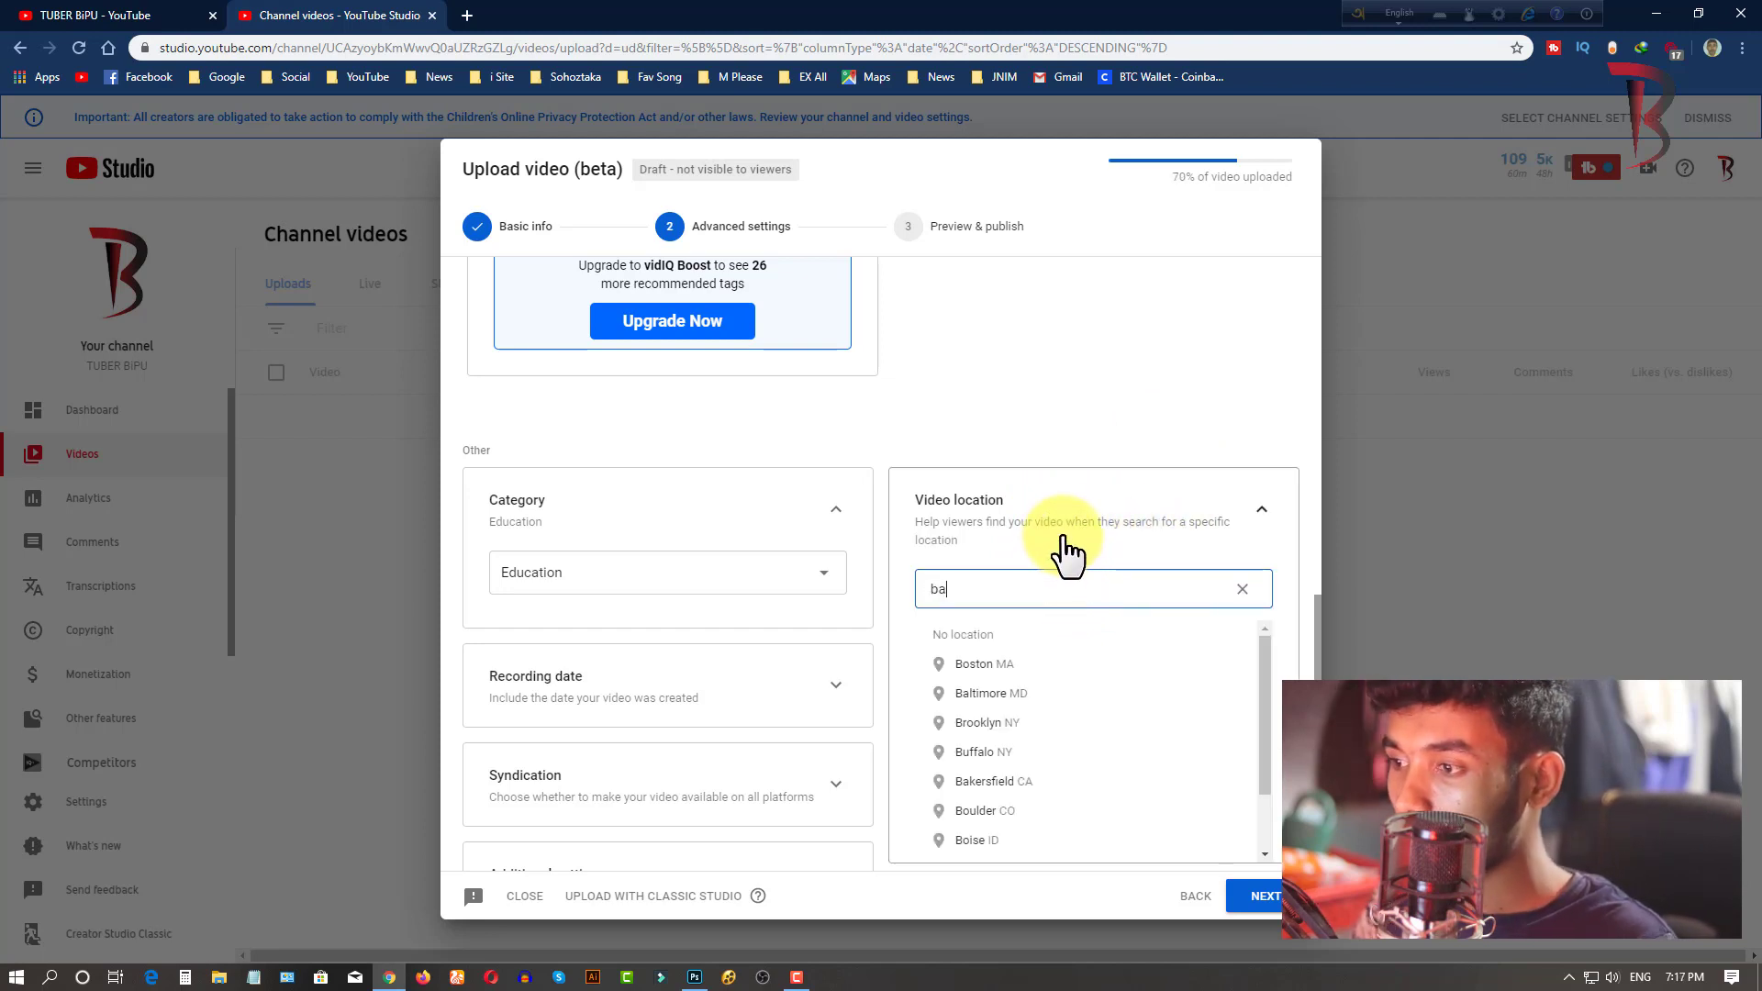
pyautogui.write('ng')
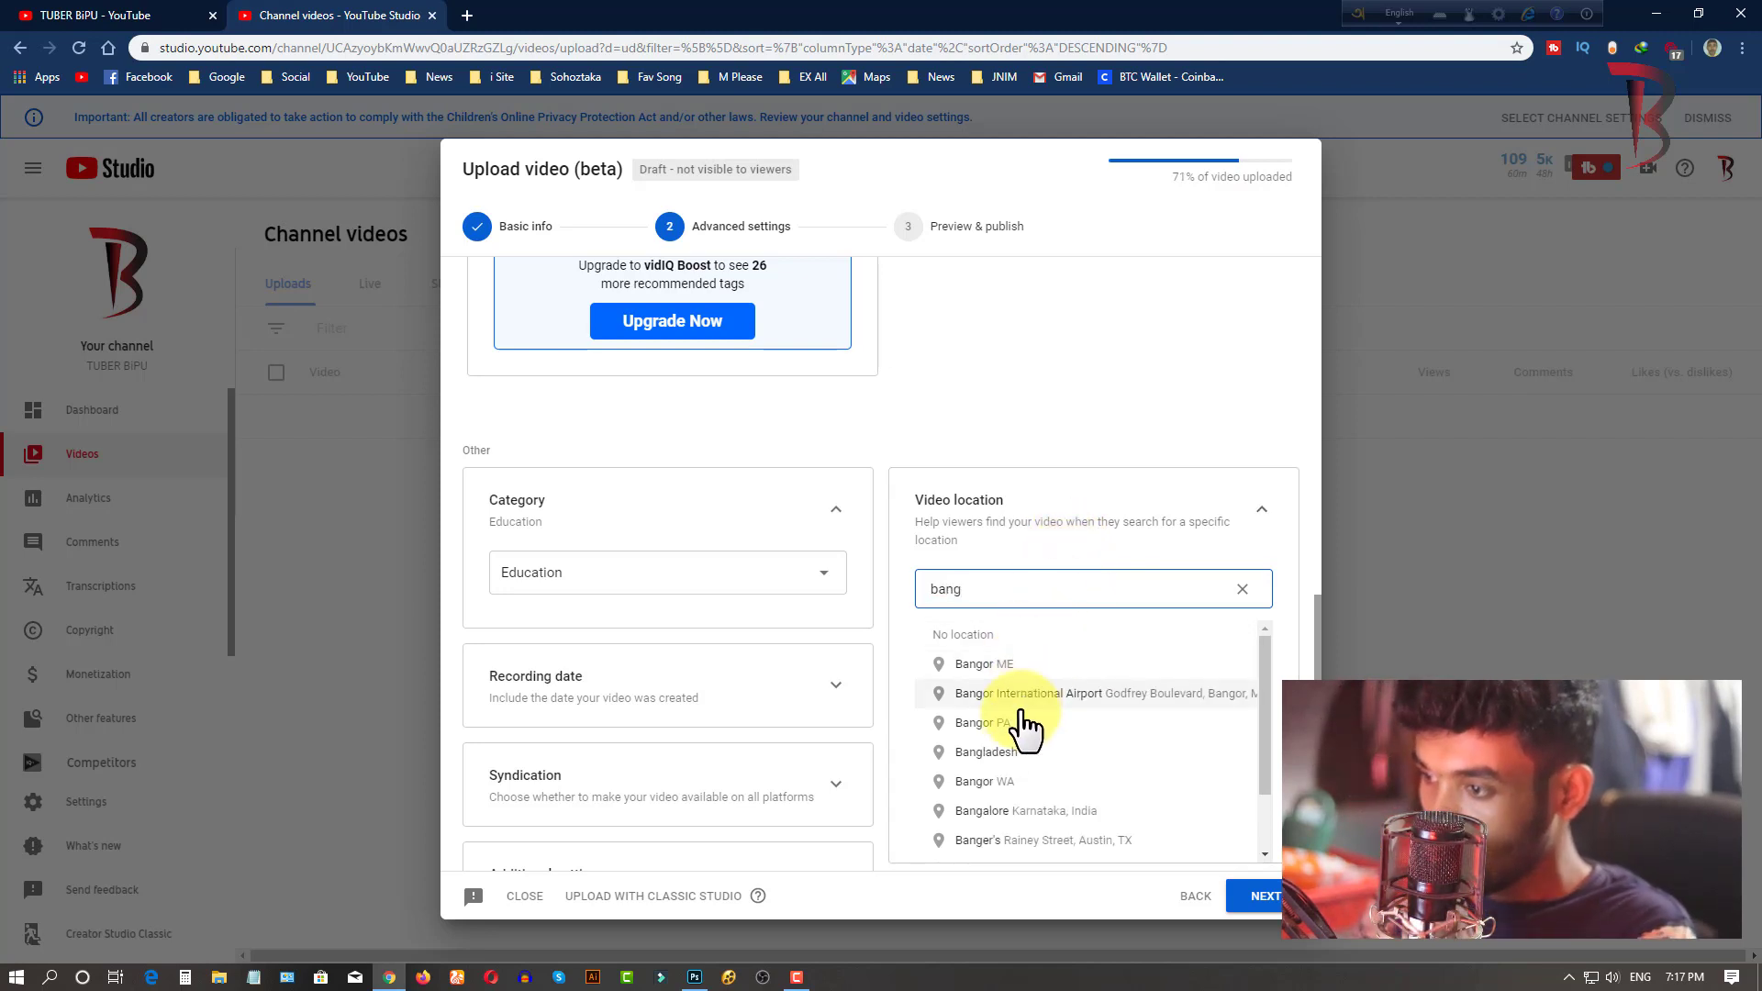
pyautogui.click(1017, 752)
pyautogui.click(1149, 506)
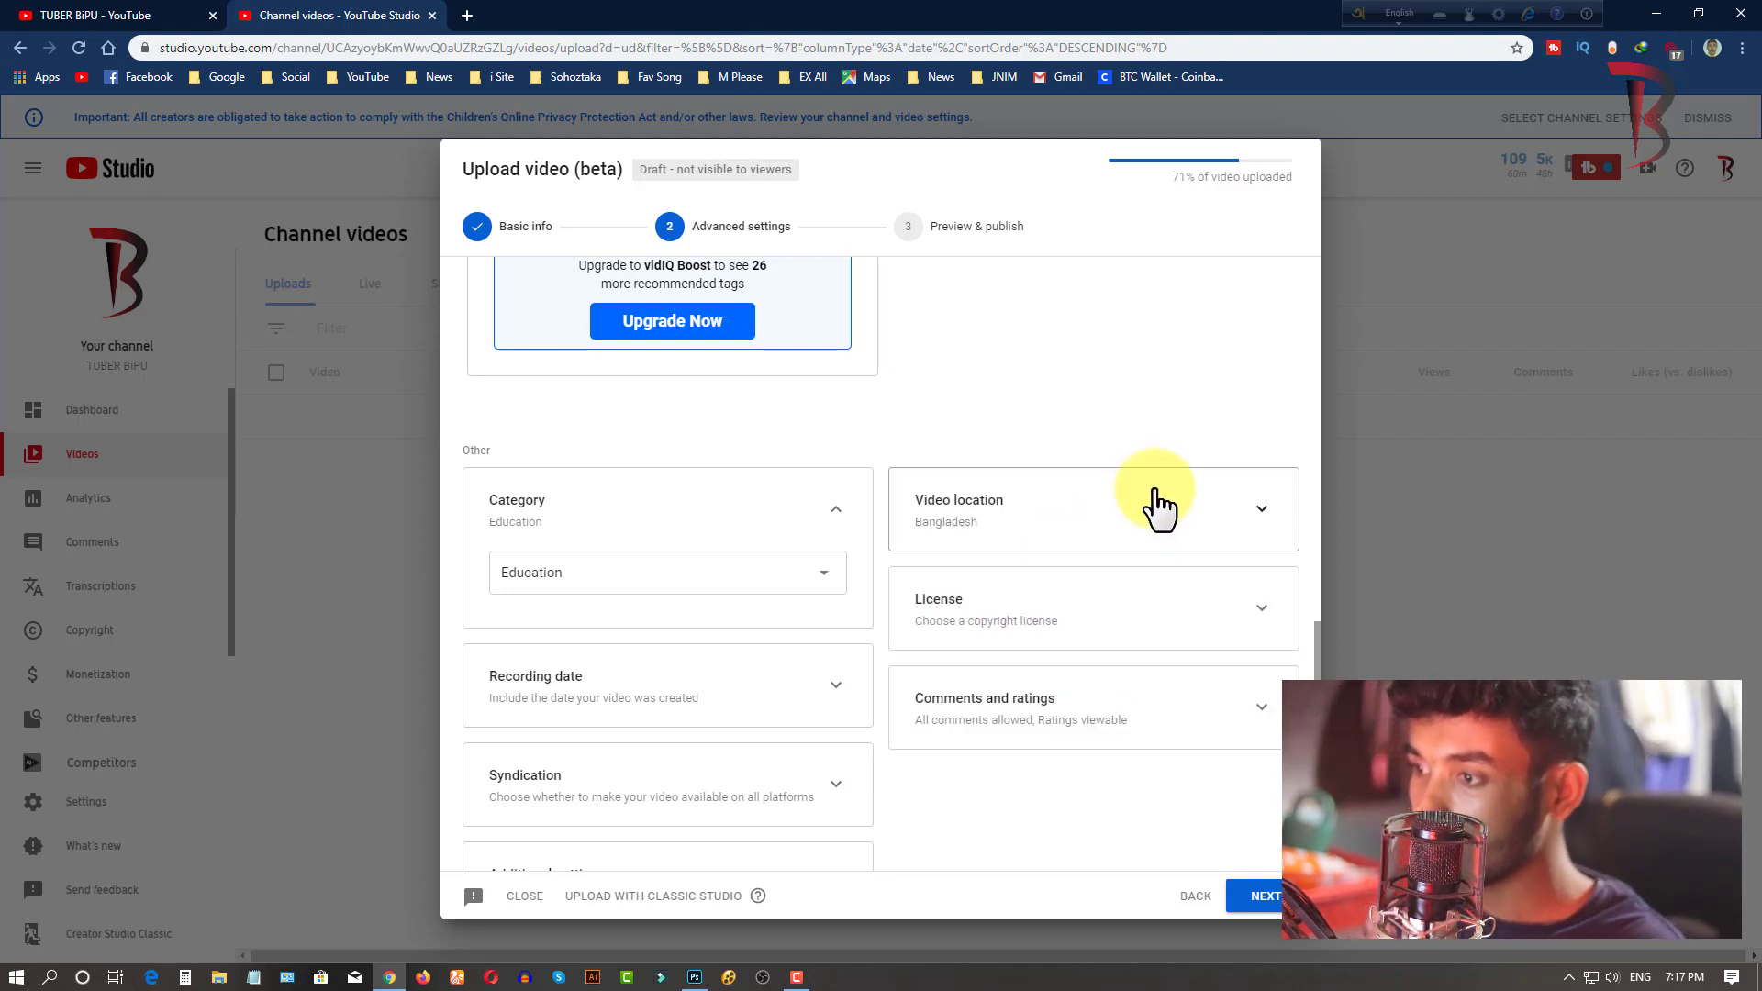
# - Examine the video's license, comments and ratings, and additional settings without changing them
pyautogui.click(1081, 613)
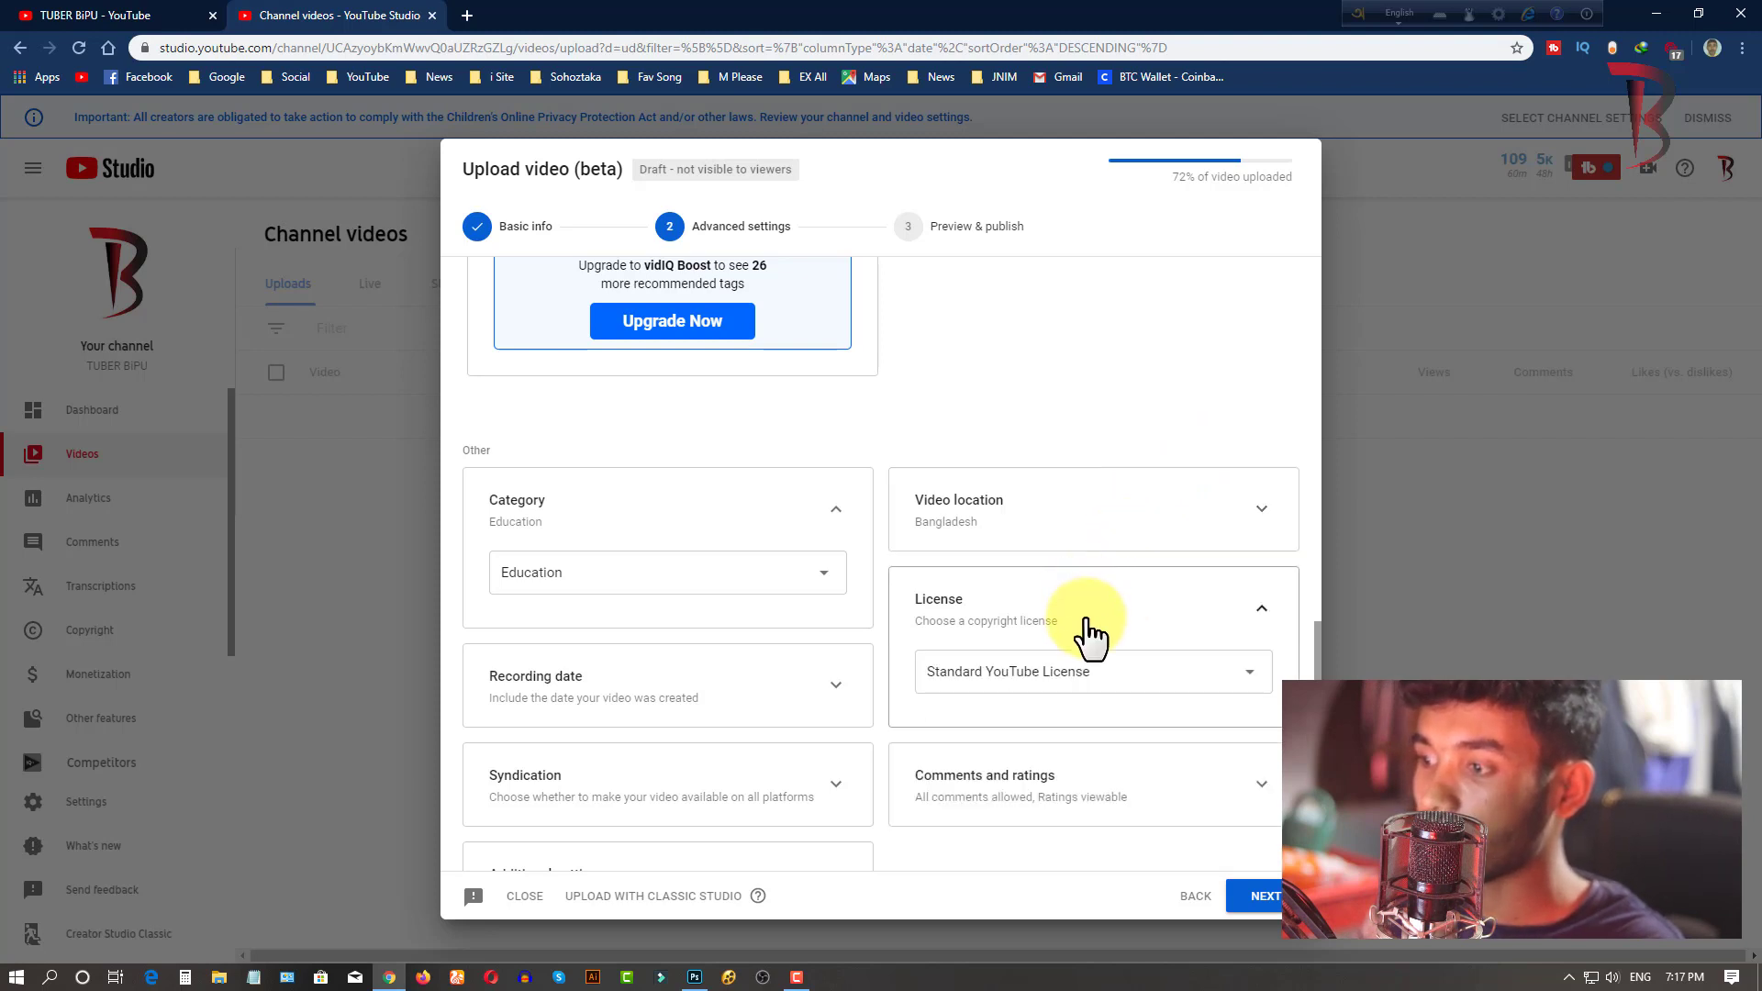
pyautogui.scroll(-1, 1102, 656)
pyautogui.click(1040, 709)
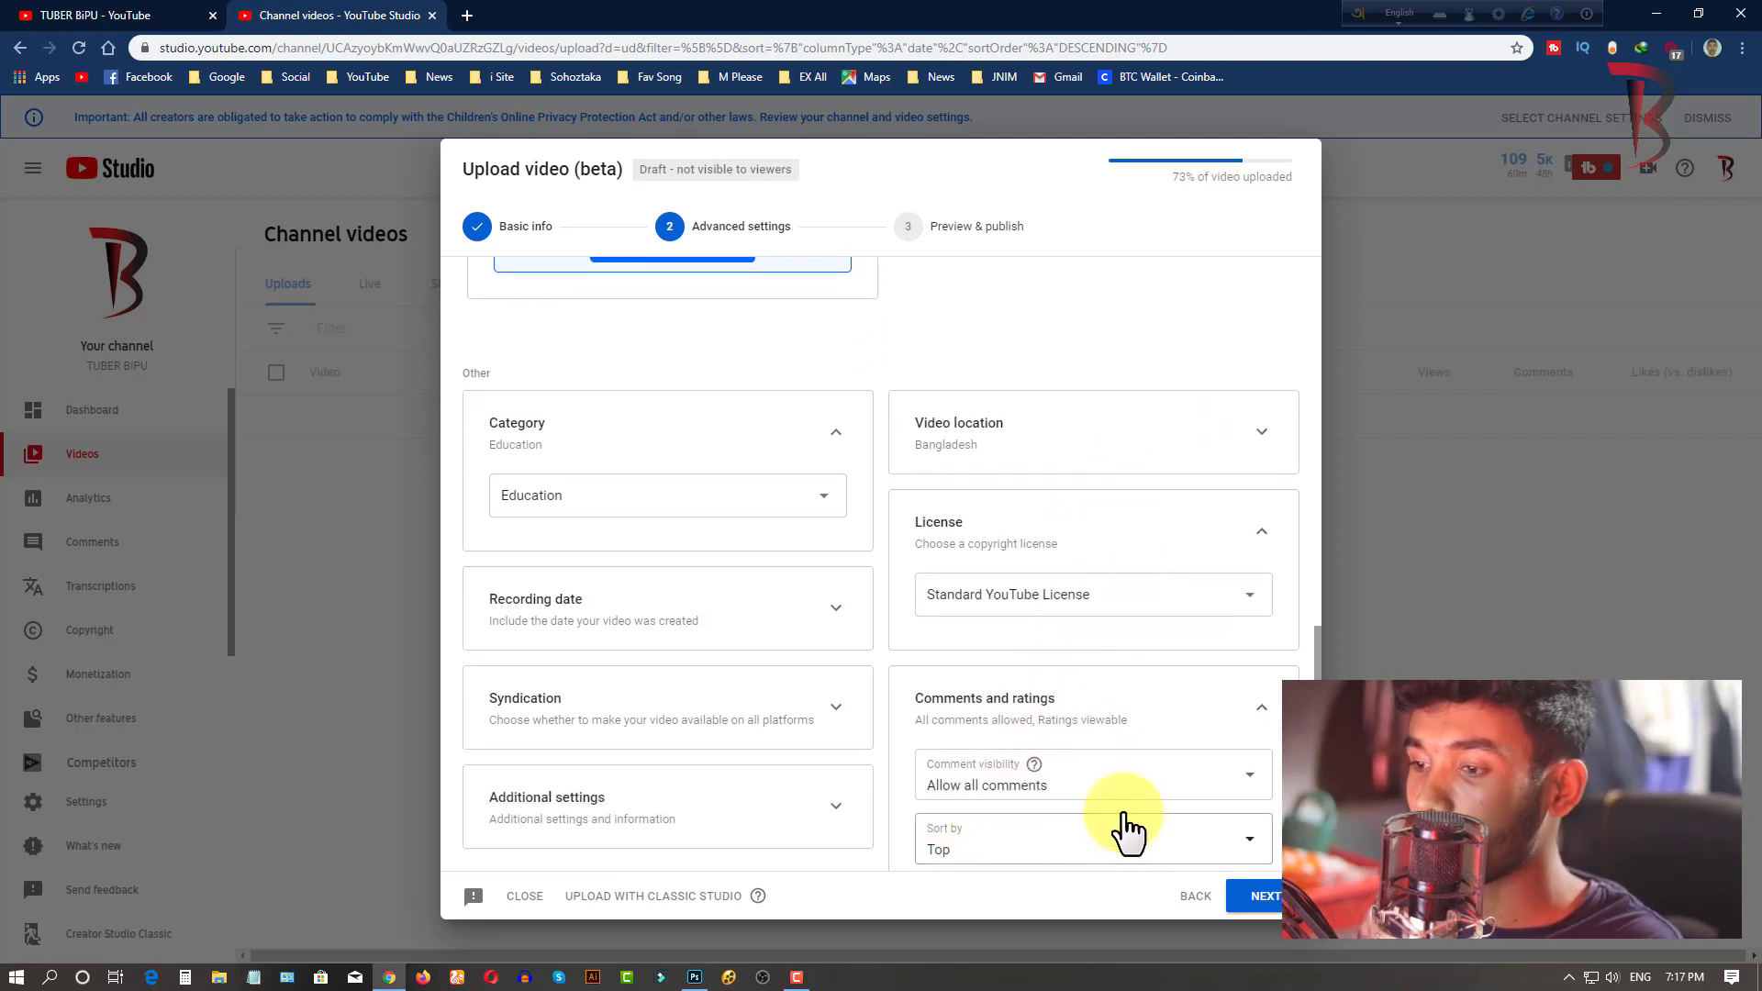
pyautogui.scroll(-1, 1009, 780)
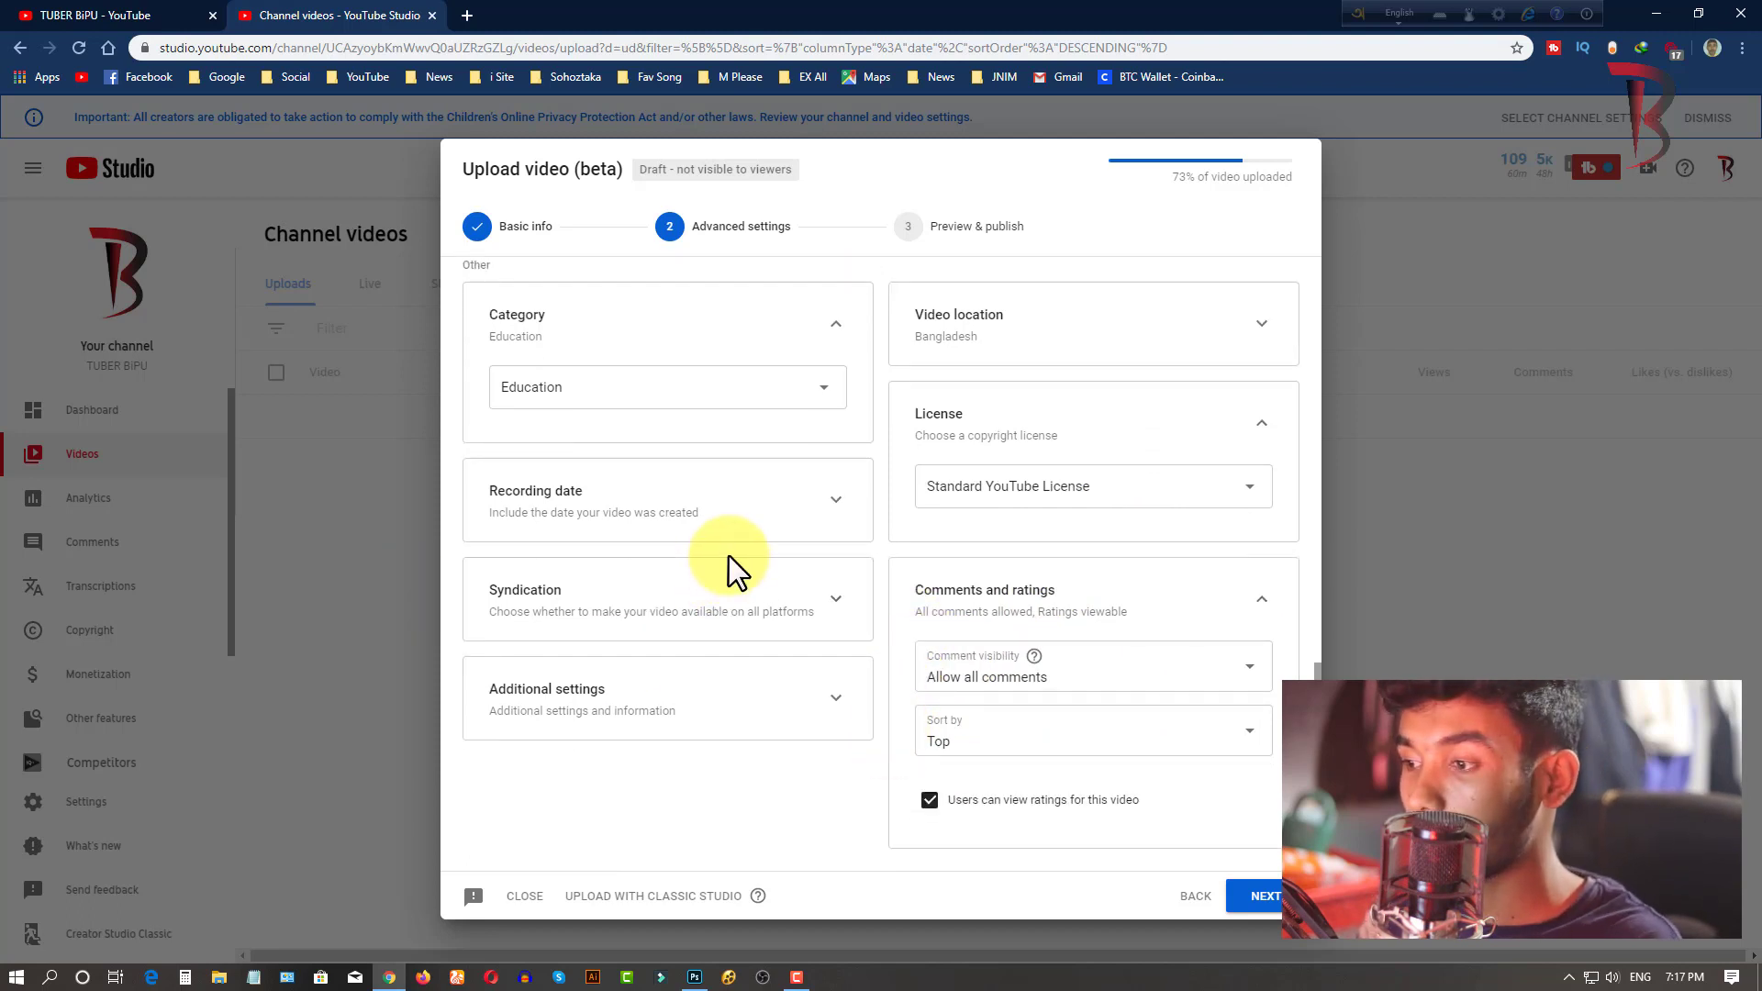
pyautogui.click(677, 720)
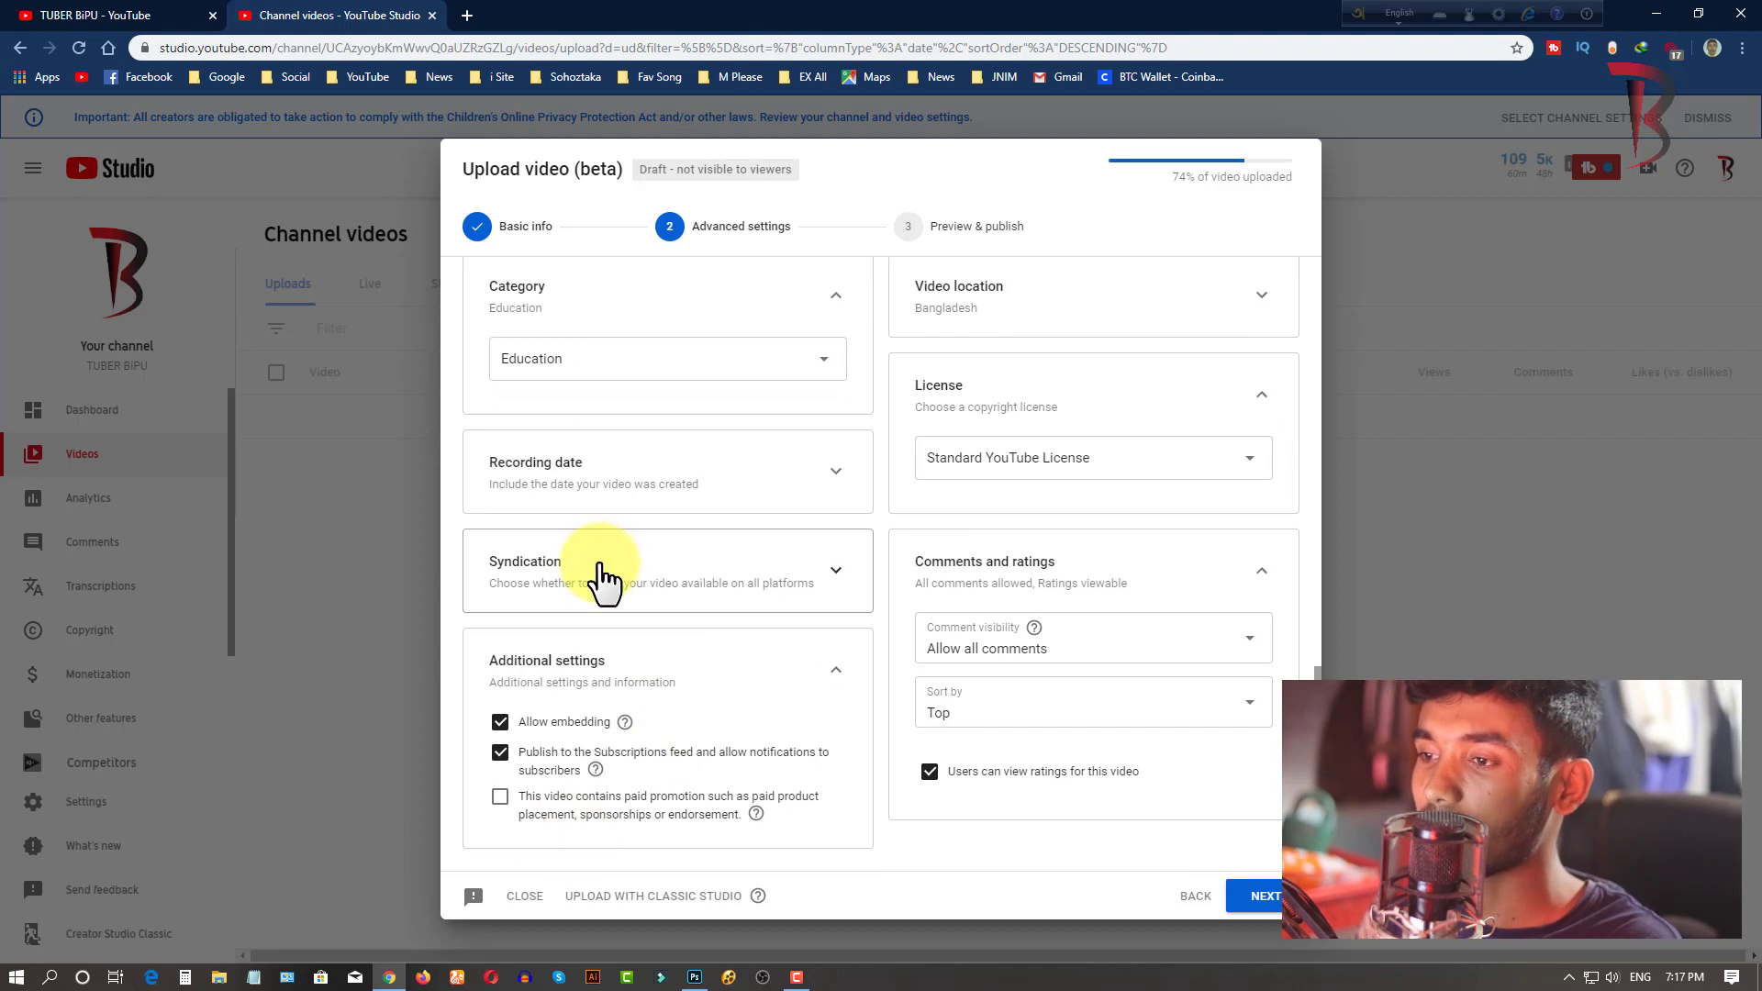
pyautogui.scroll(2, 602, 583)
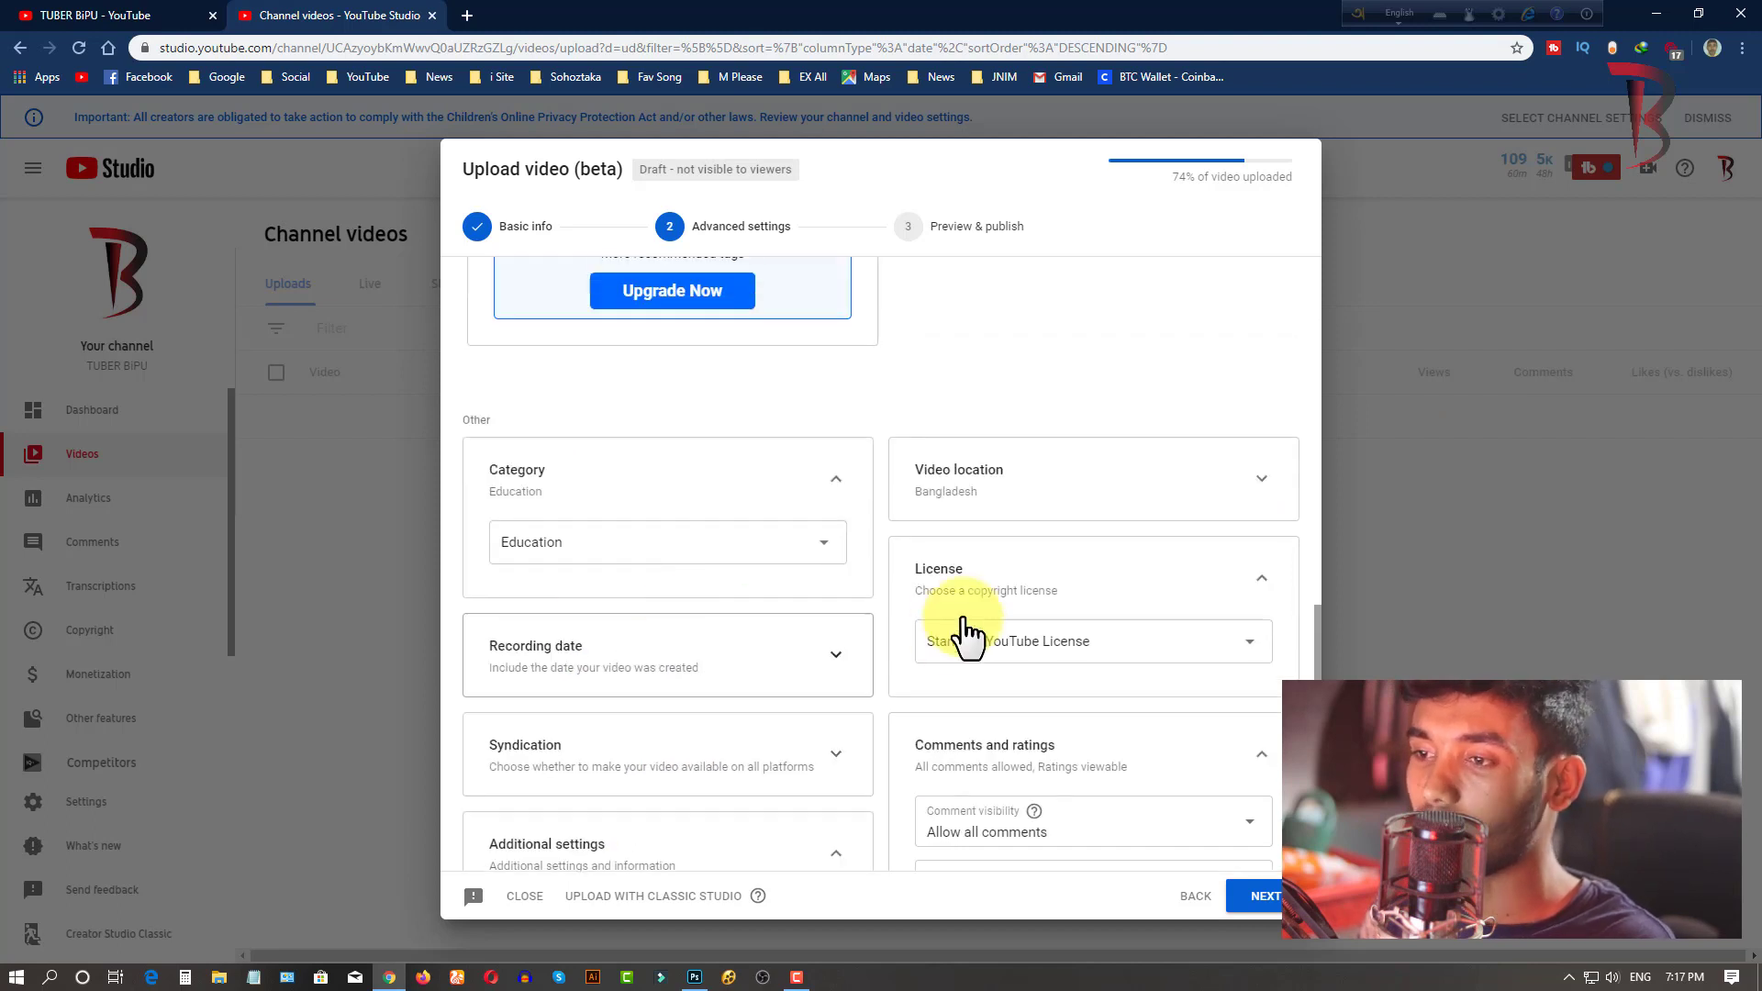
# - Try the Set as Premiere option for public publishing at the Preview & publish stage, then clear it
pyautogui.click(993, 235)
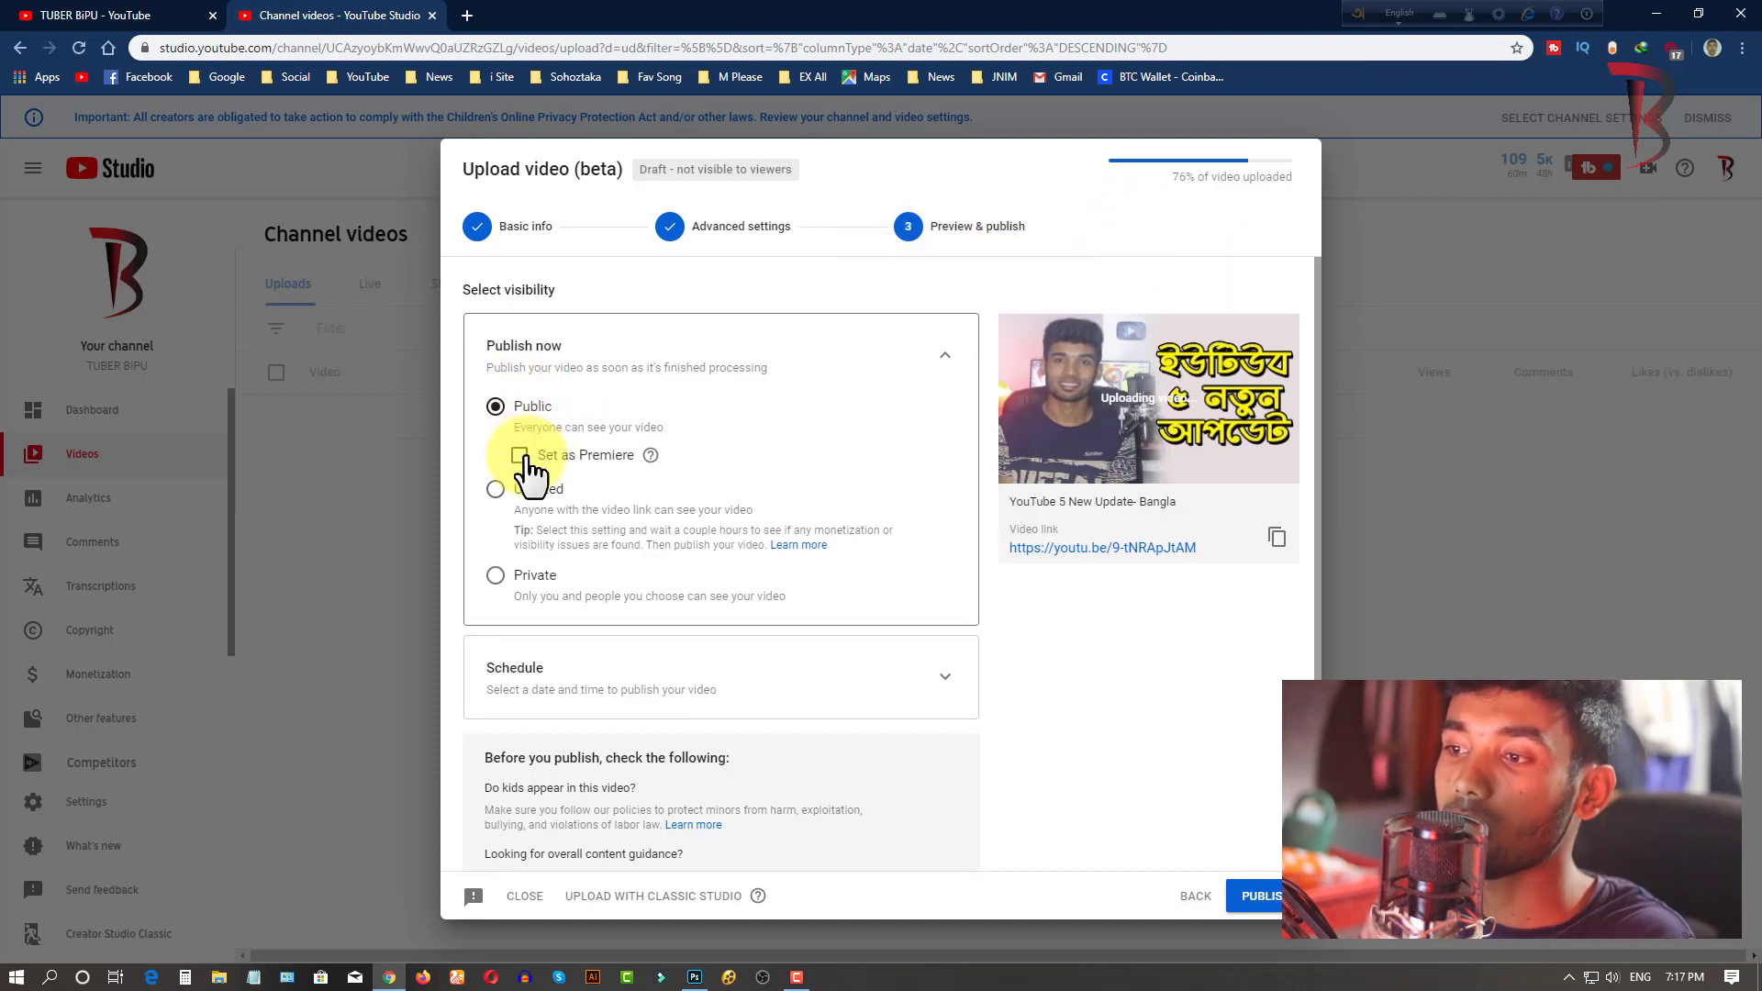
pyautogui.click(574, 455)
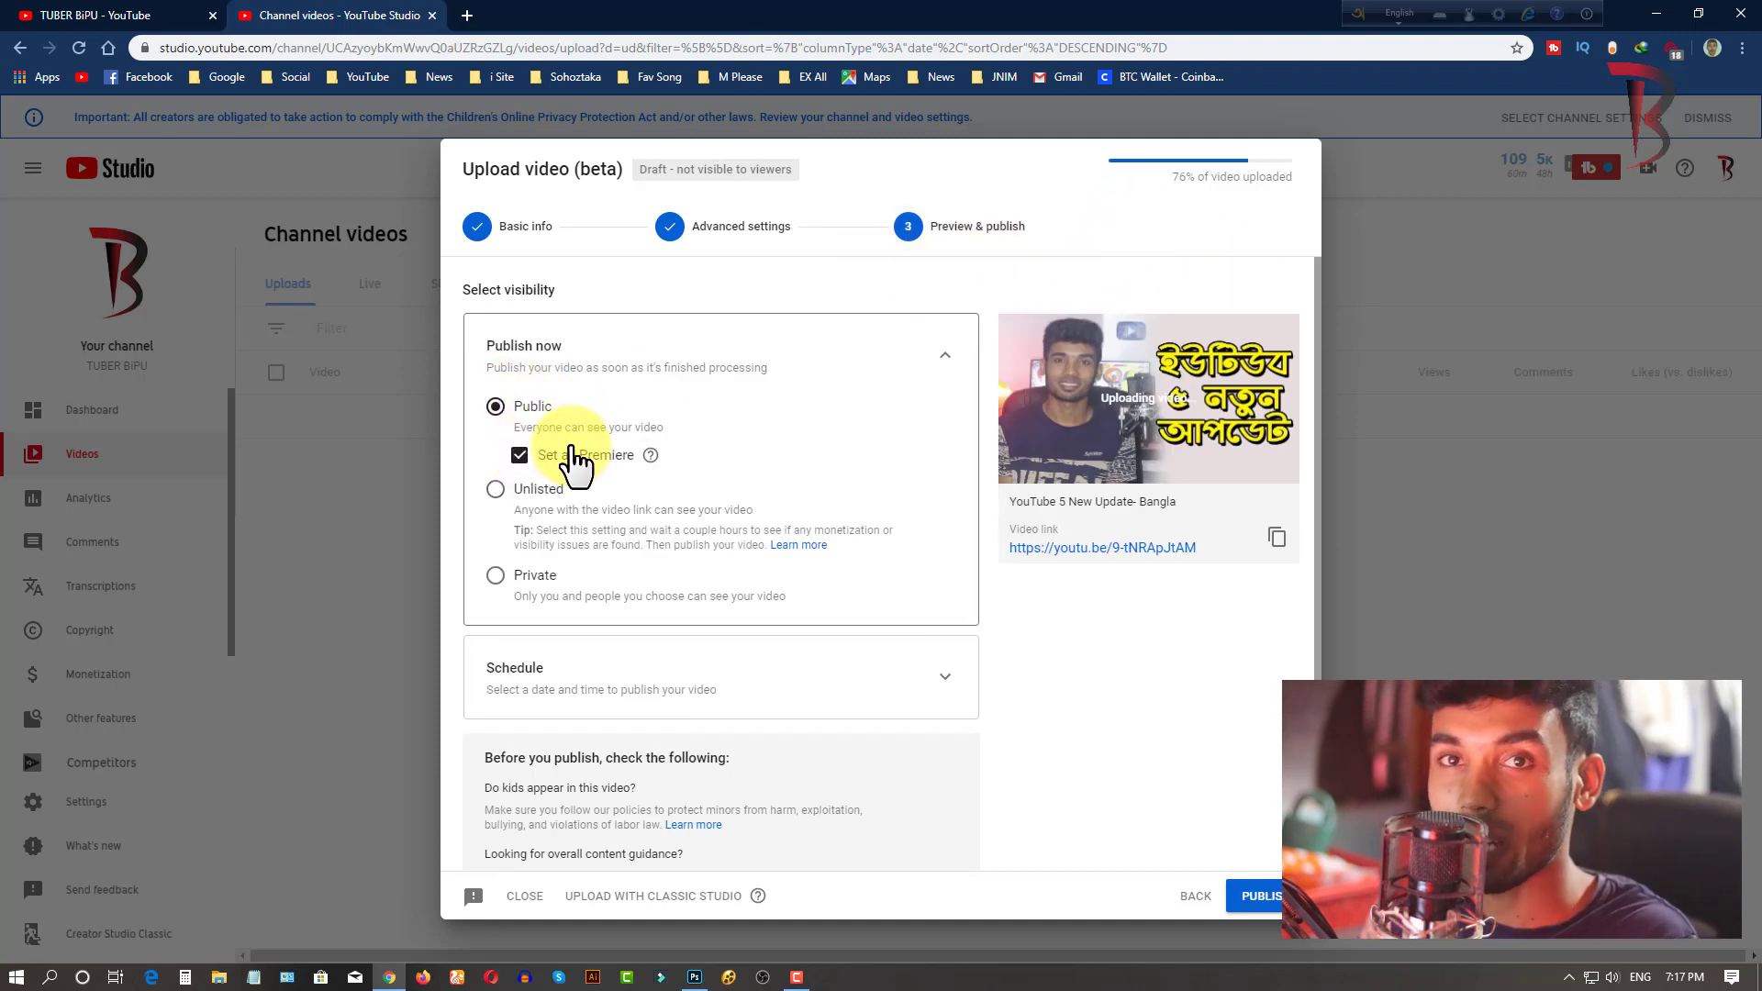
pyautogui.click(576, 457)
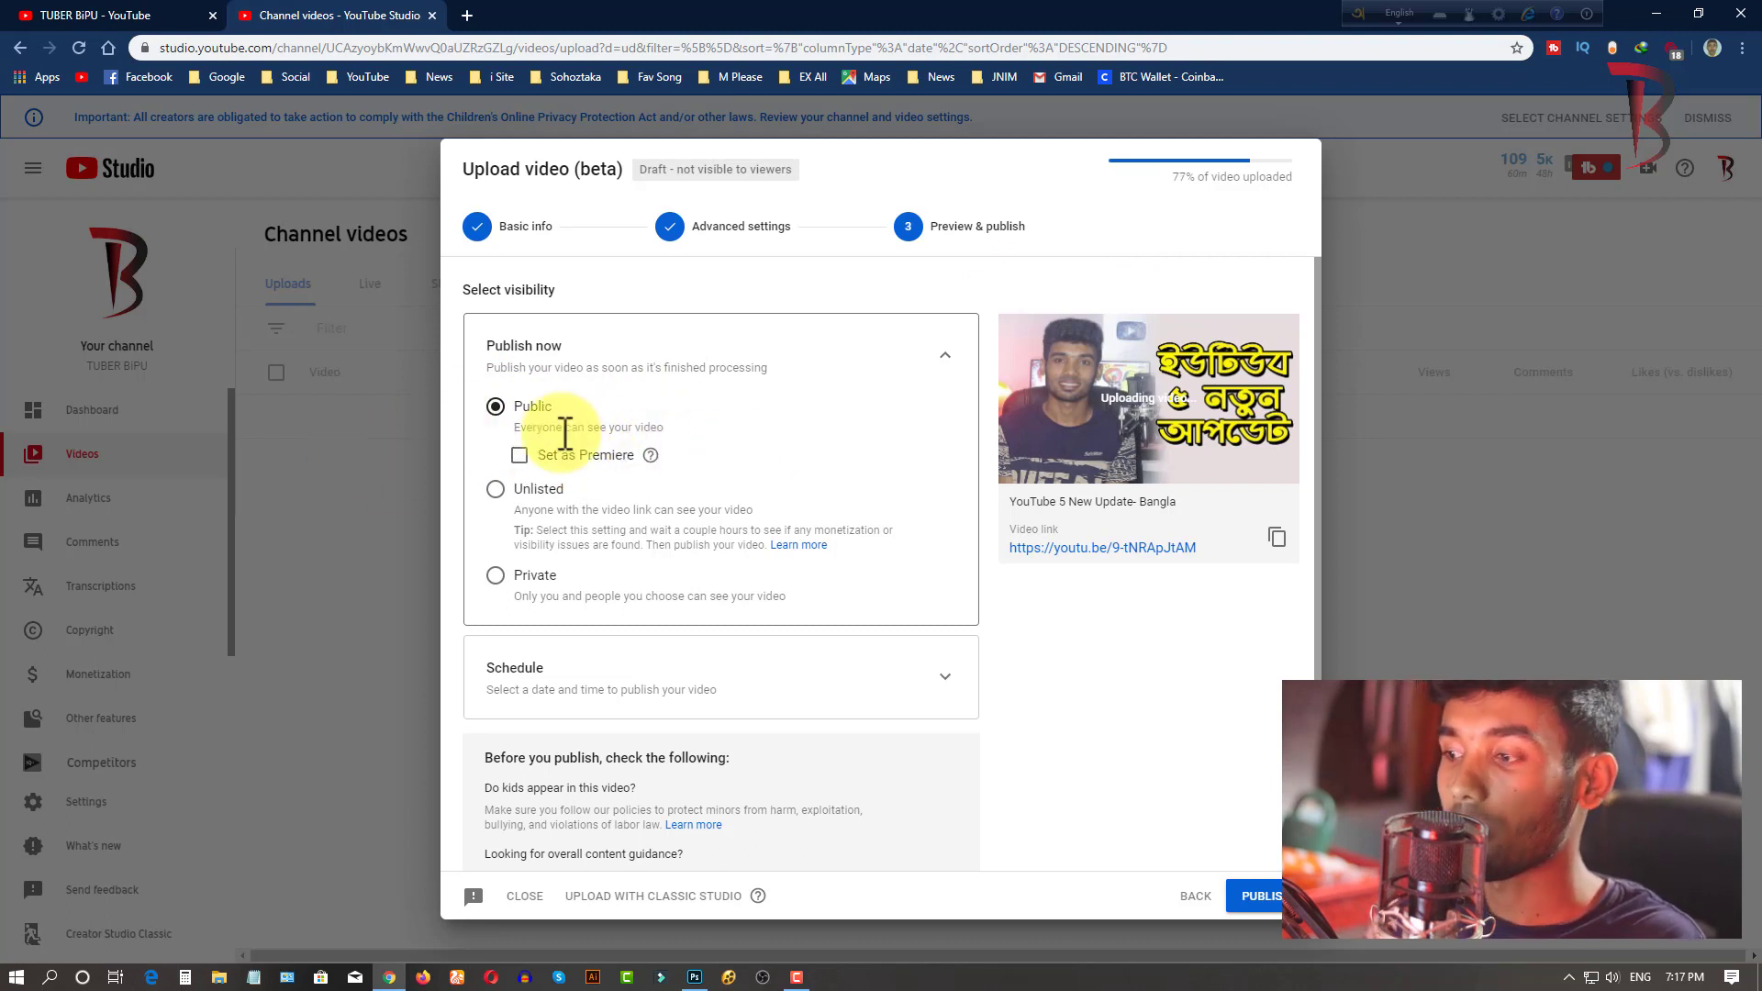
pyautogui.scroll(-2, 712, 460)
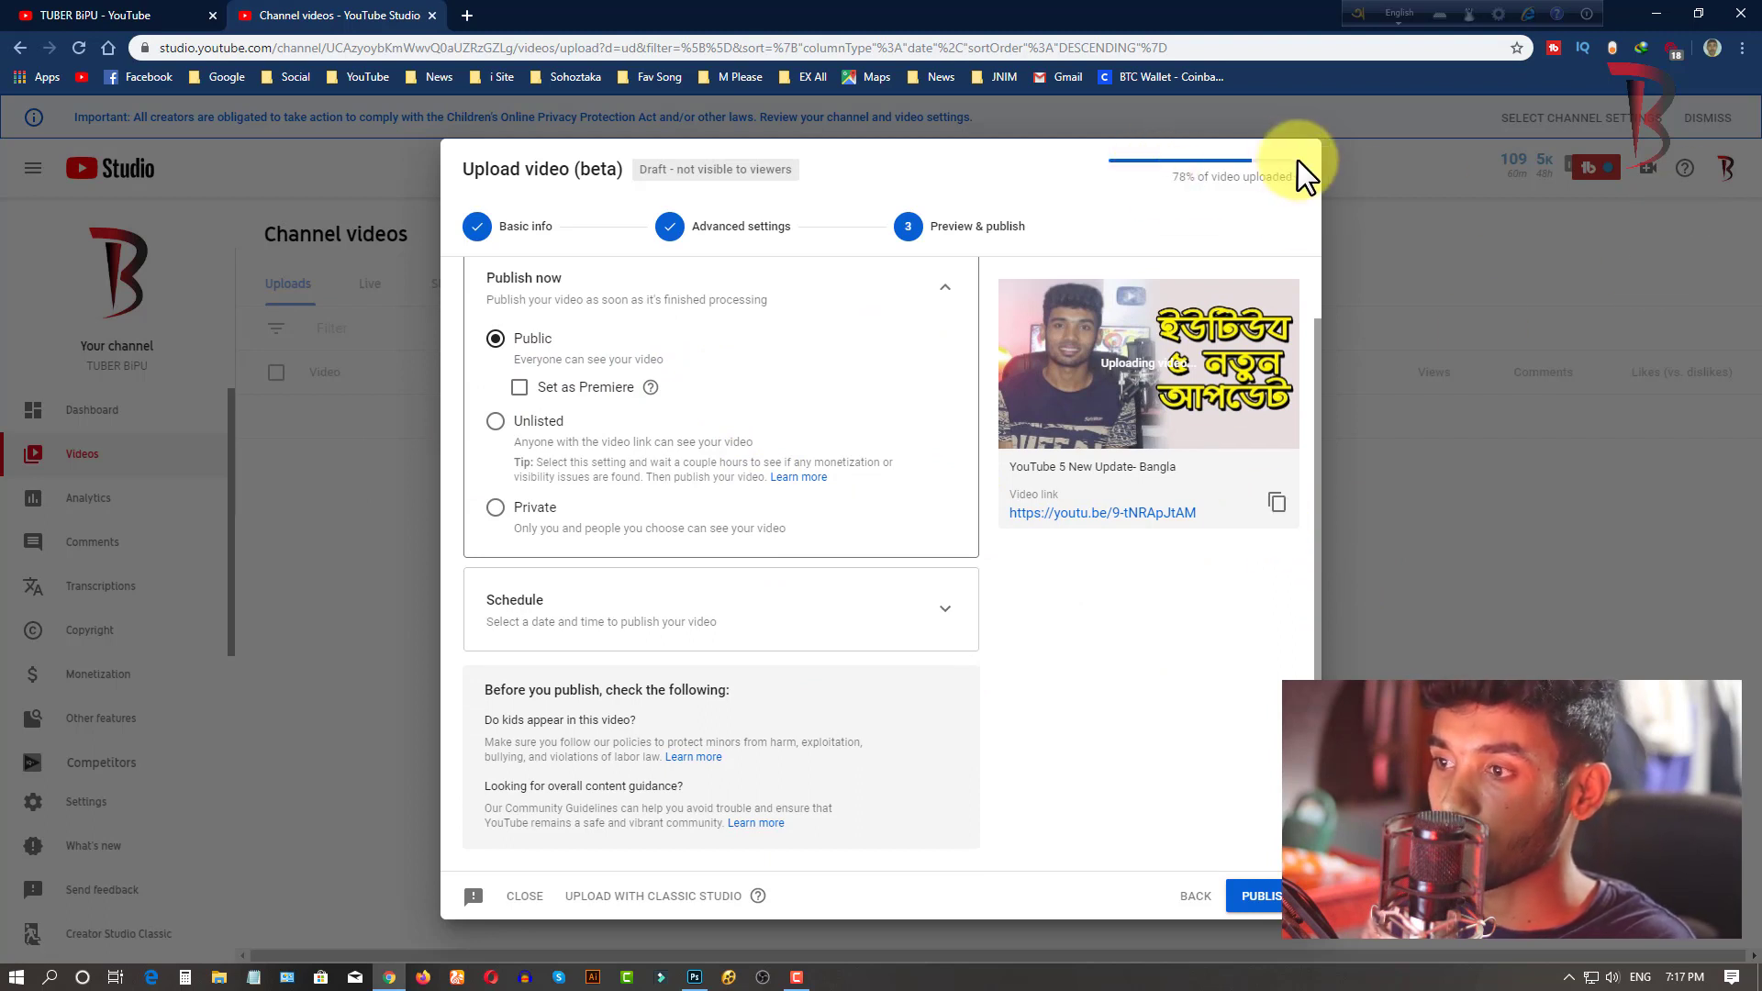
# - Review the video's basic info and its advanced settings before publishing
pyautogui.click(716, 228)
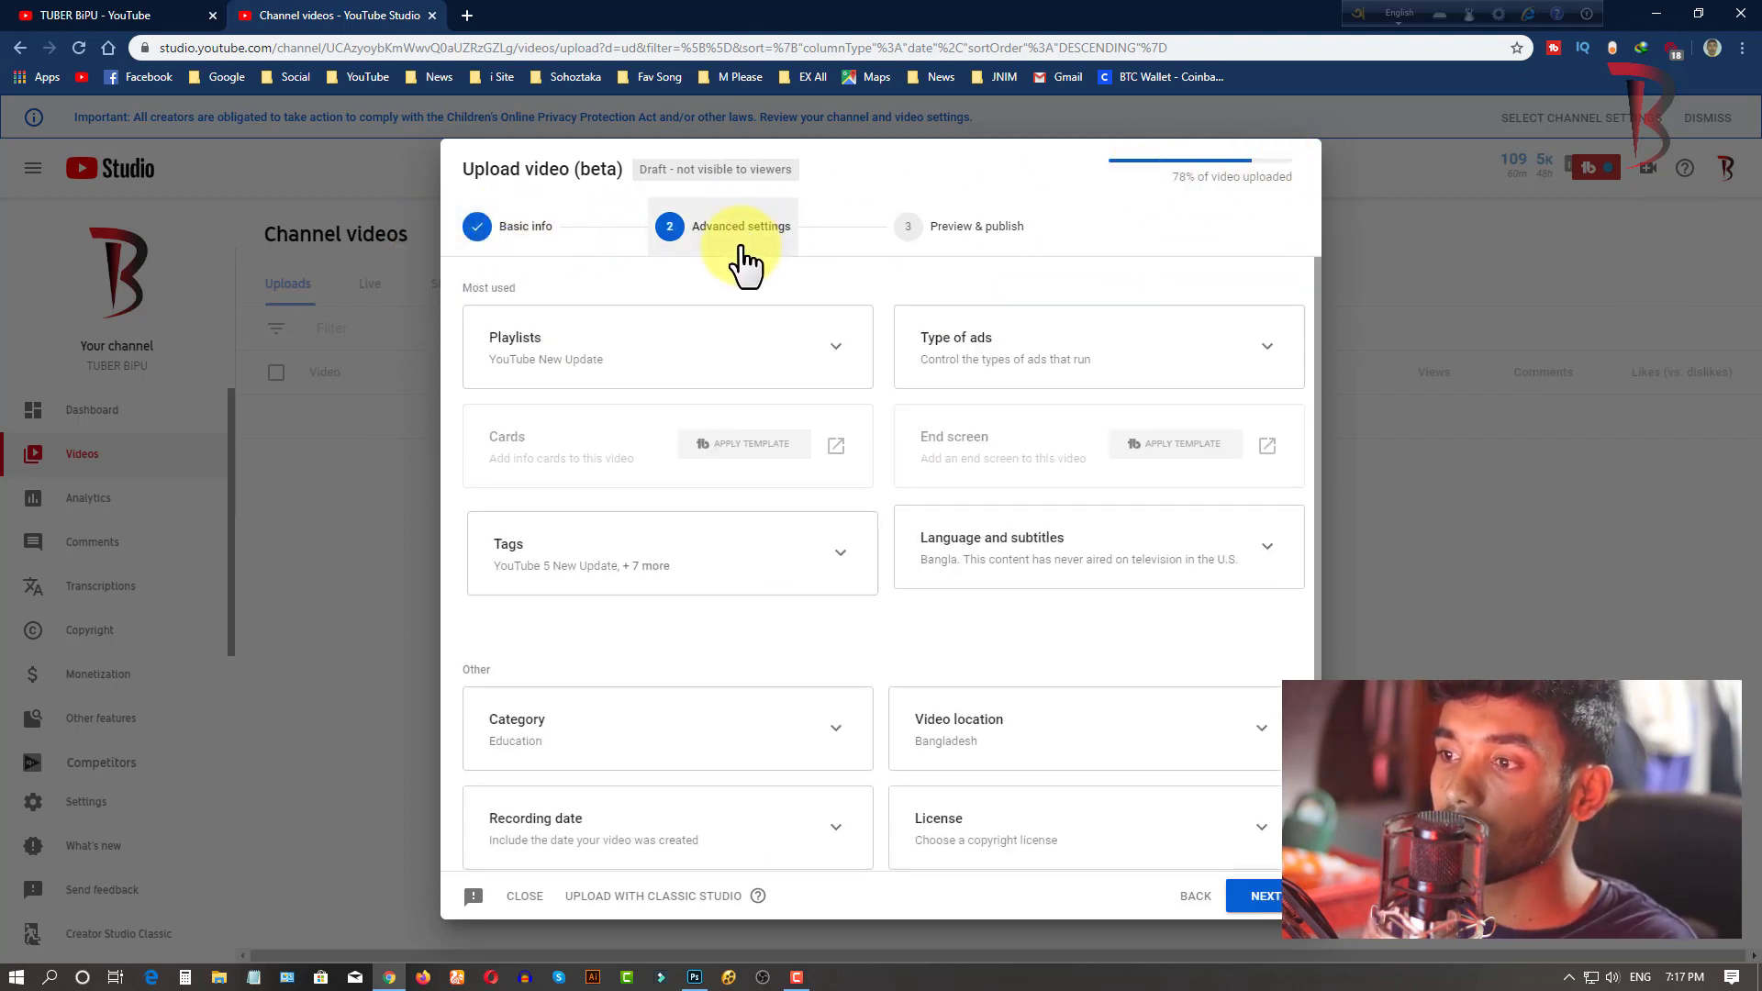
pyautogui.click(515, 229)
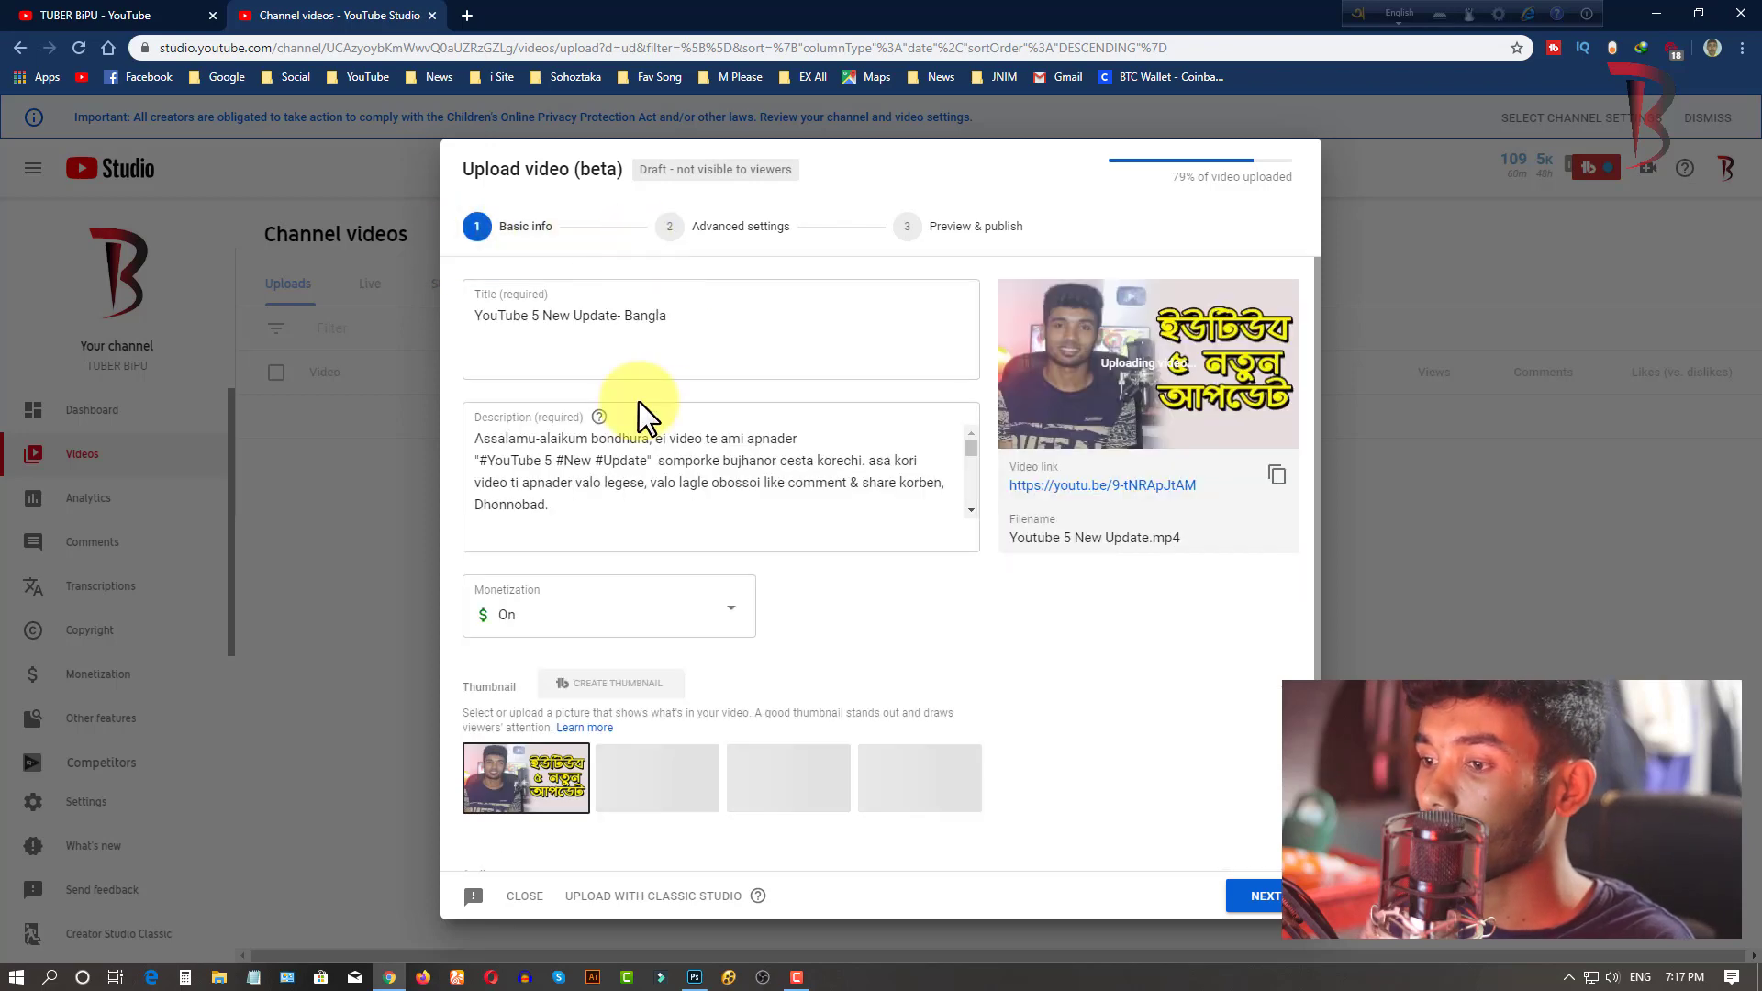
pyautogui.scroll(-2, 661, 422)
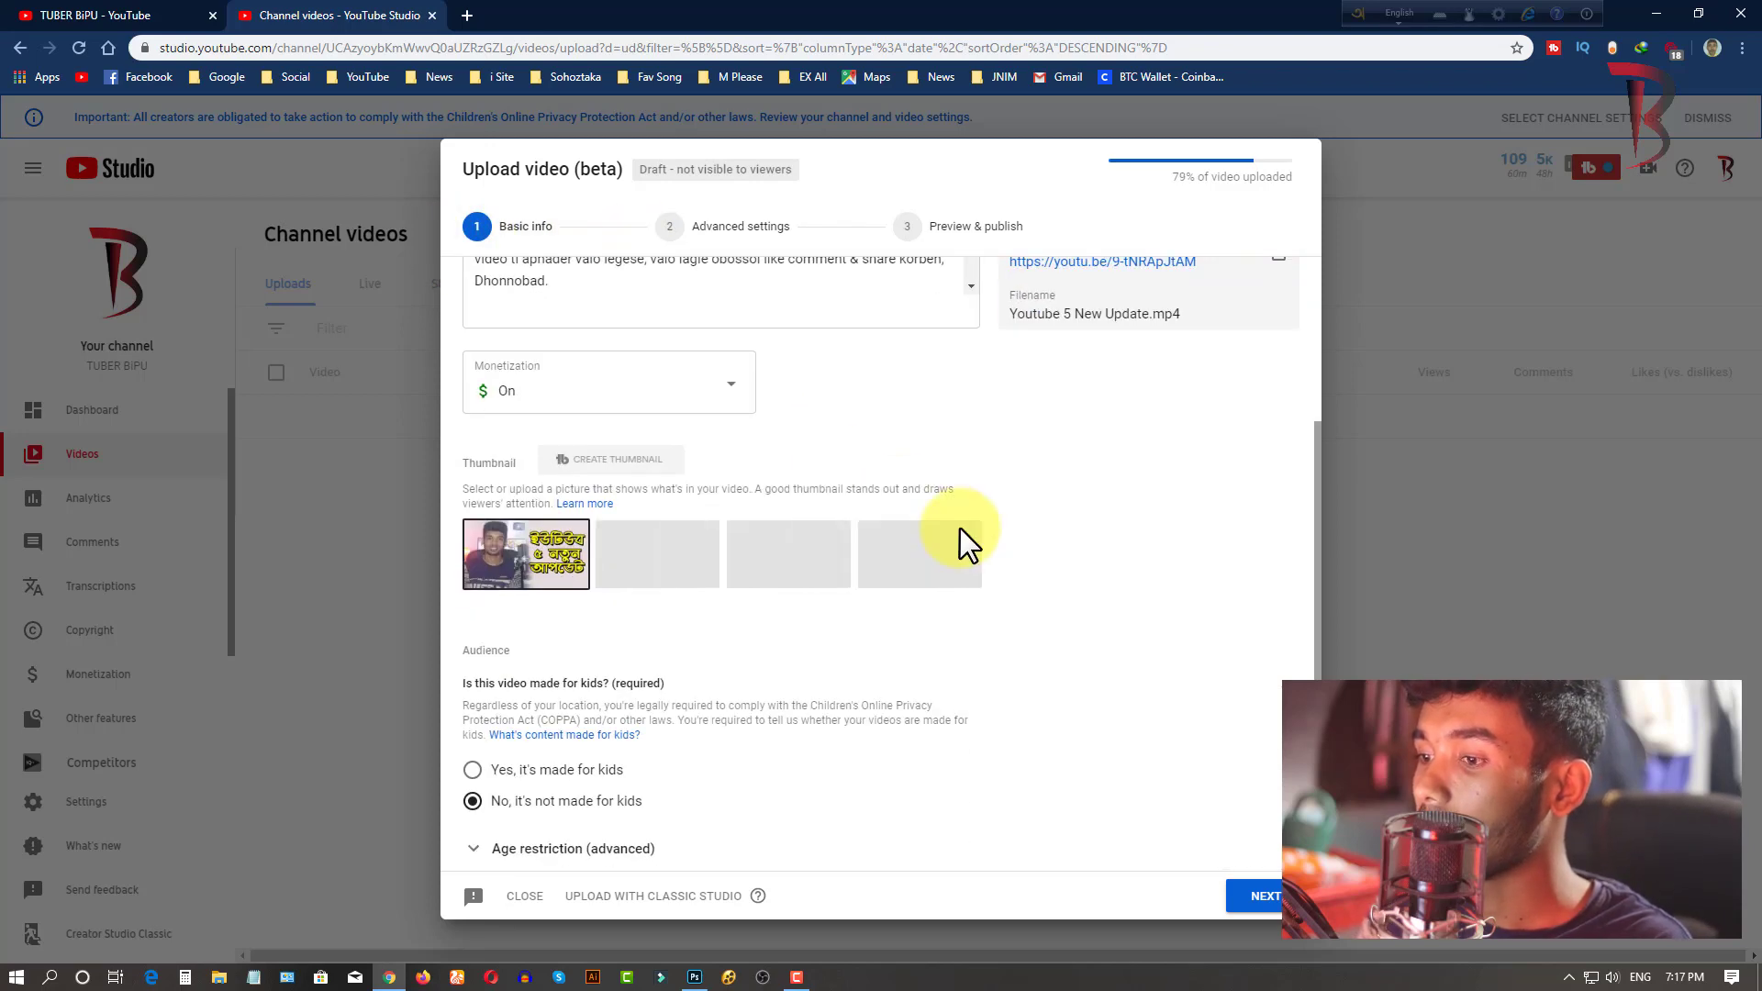
pyautogui.click(766, 241)
pyautogui.scroll(-2, 697, 573)
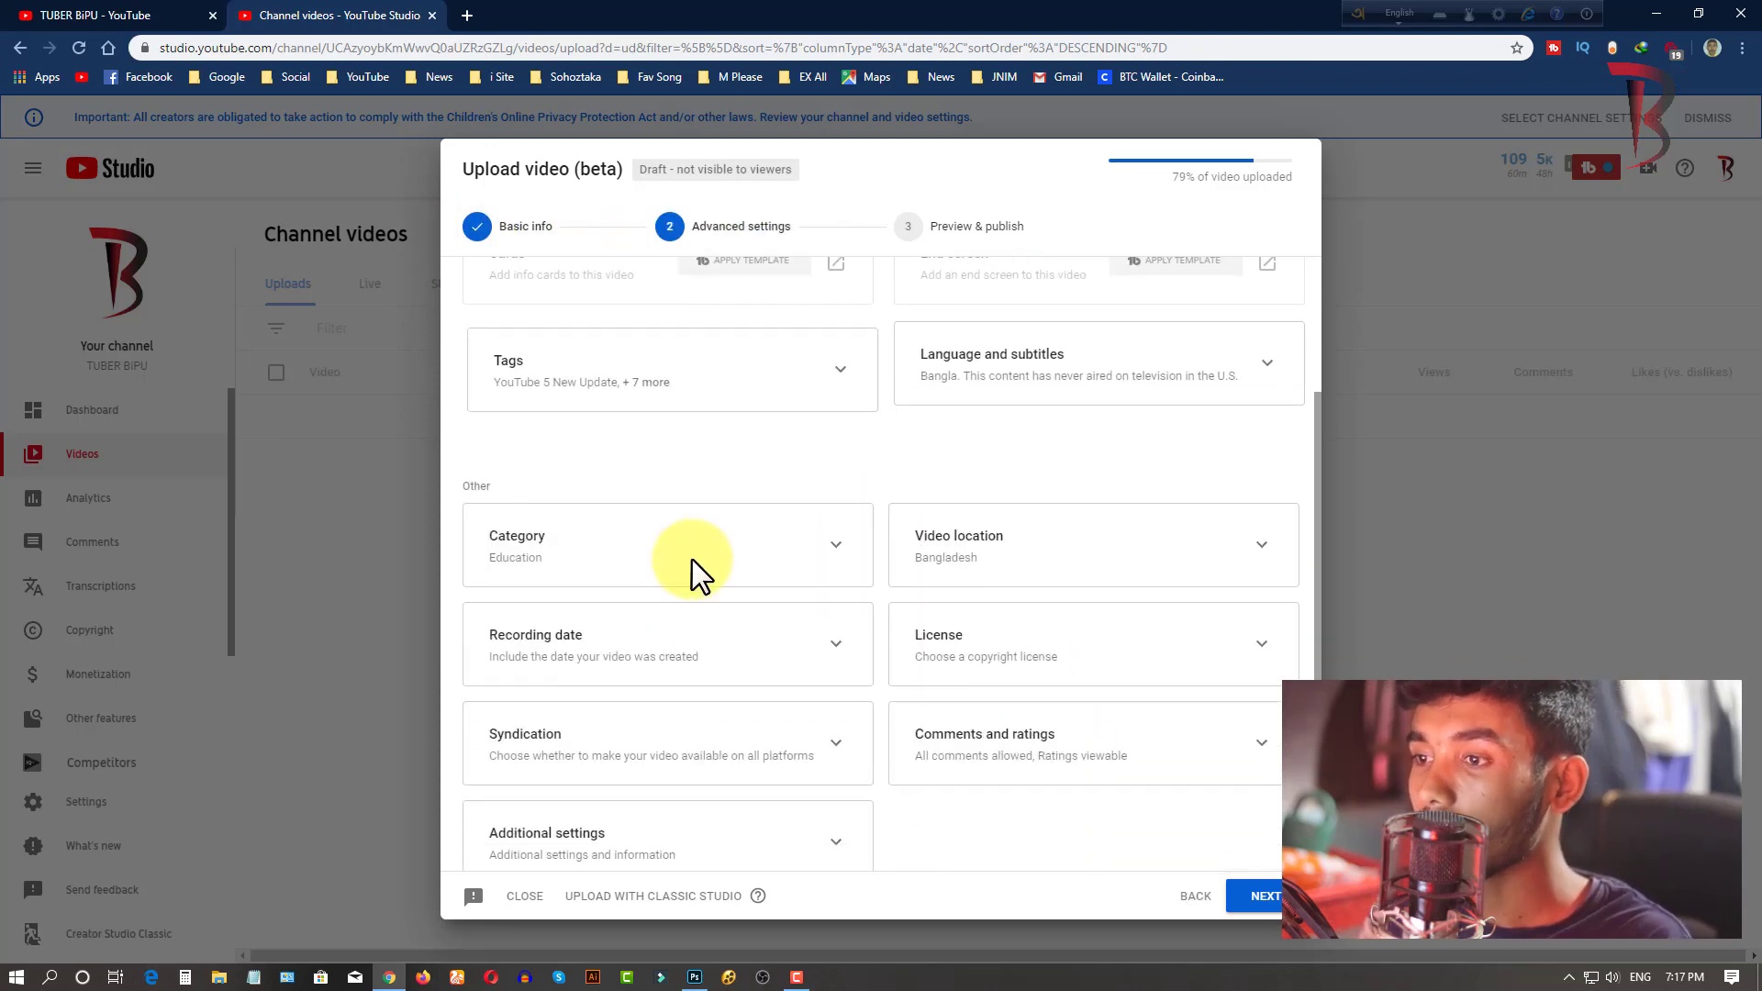
pyautogui.scroll(2, 692, 560)
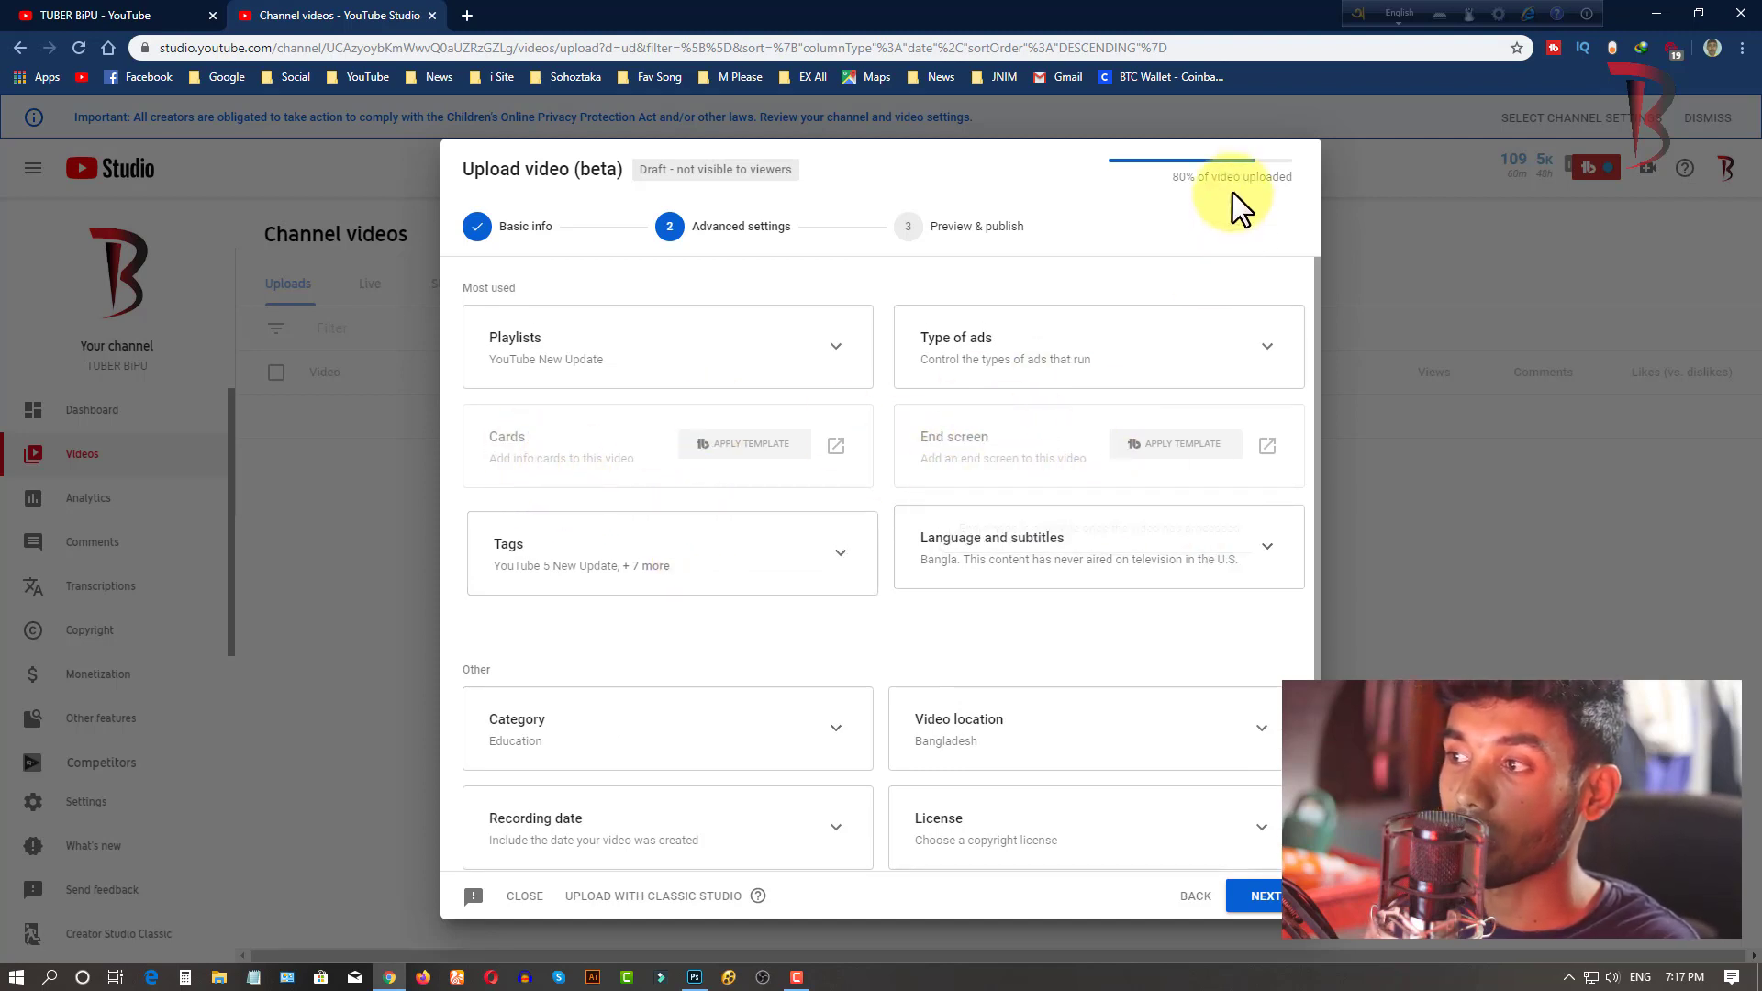
pyautogui.moveTo(1184, 177); pyautogui.dragTo(1293, 173)
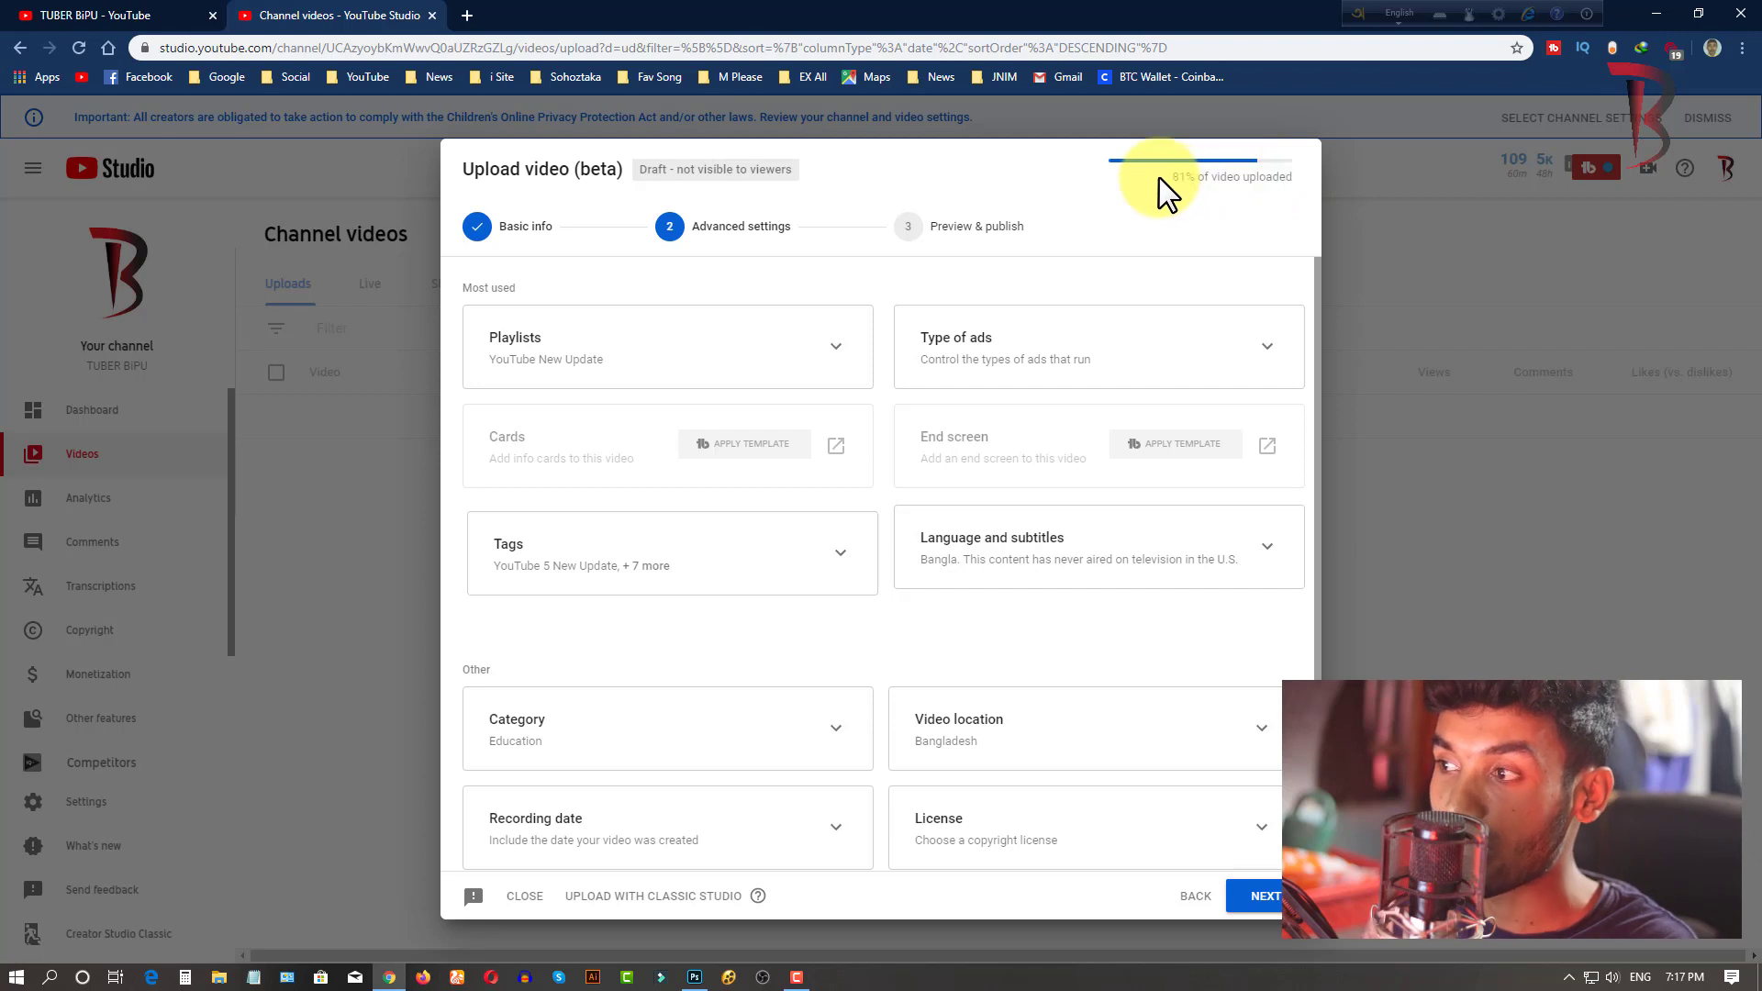
pyautogui.moveTo(1159, 178); pyautogui.dragTo(1296, 174)
pyautogui.click(1294, 178)
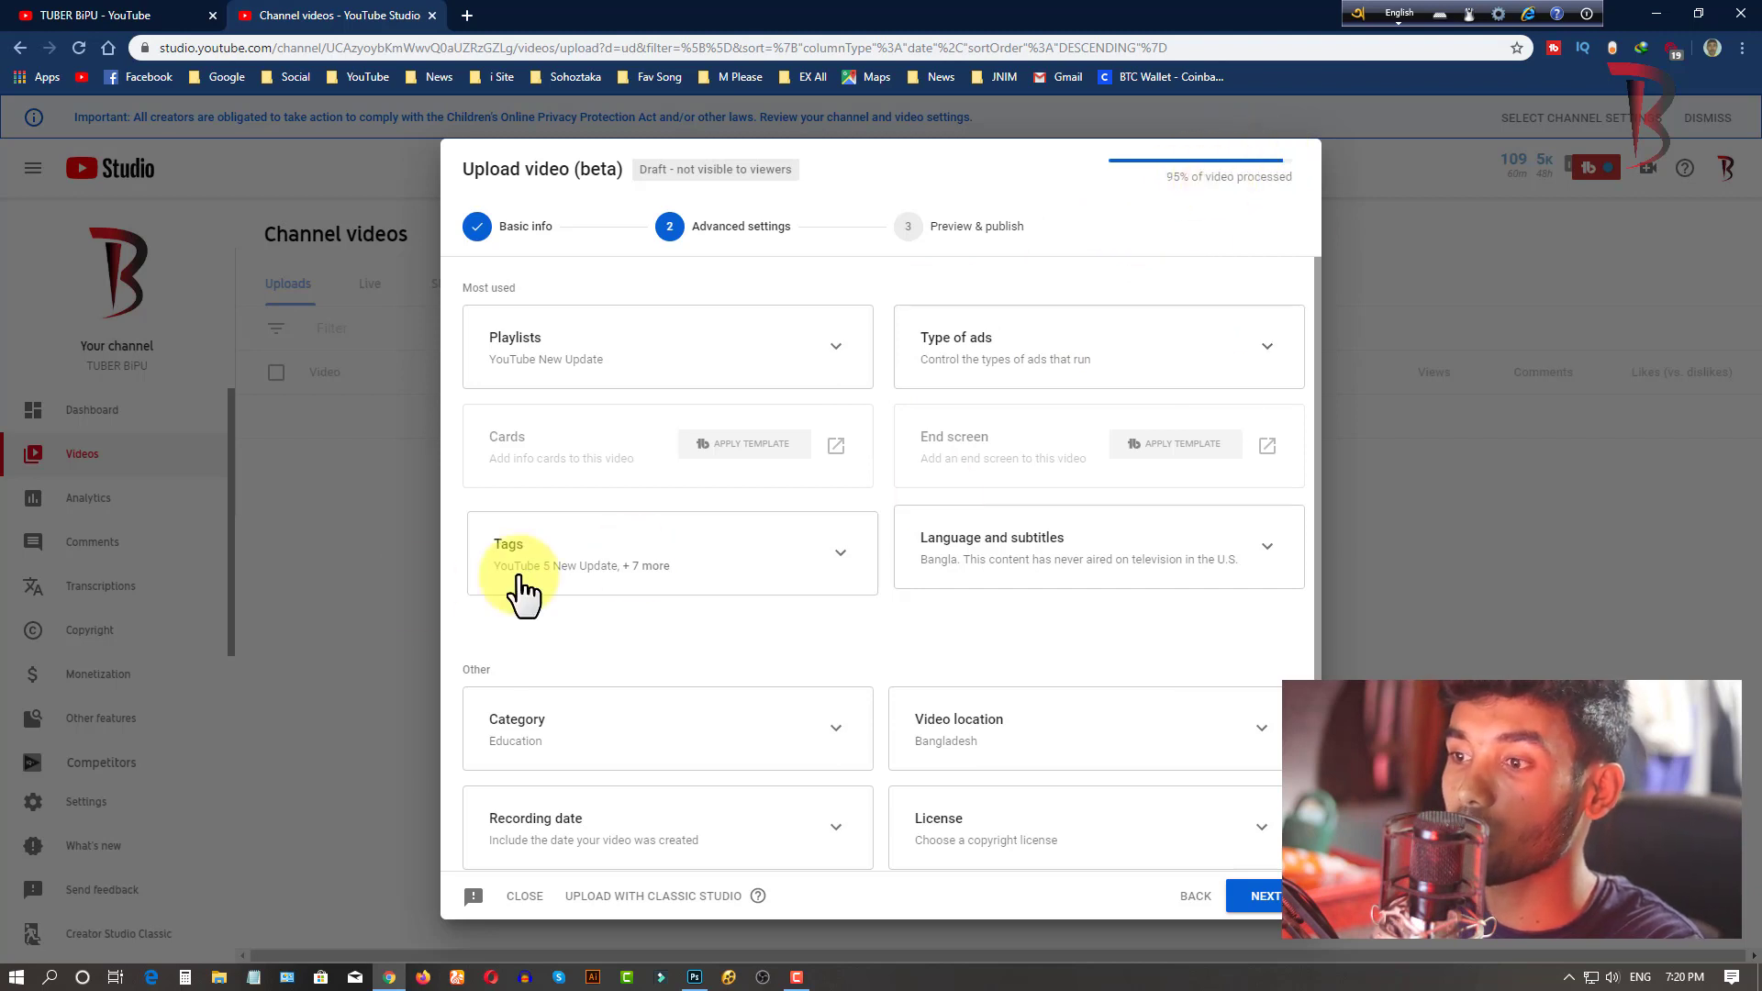
pyautogui.moveTo(770, 439)
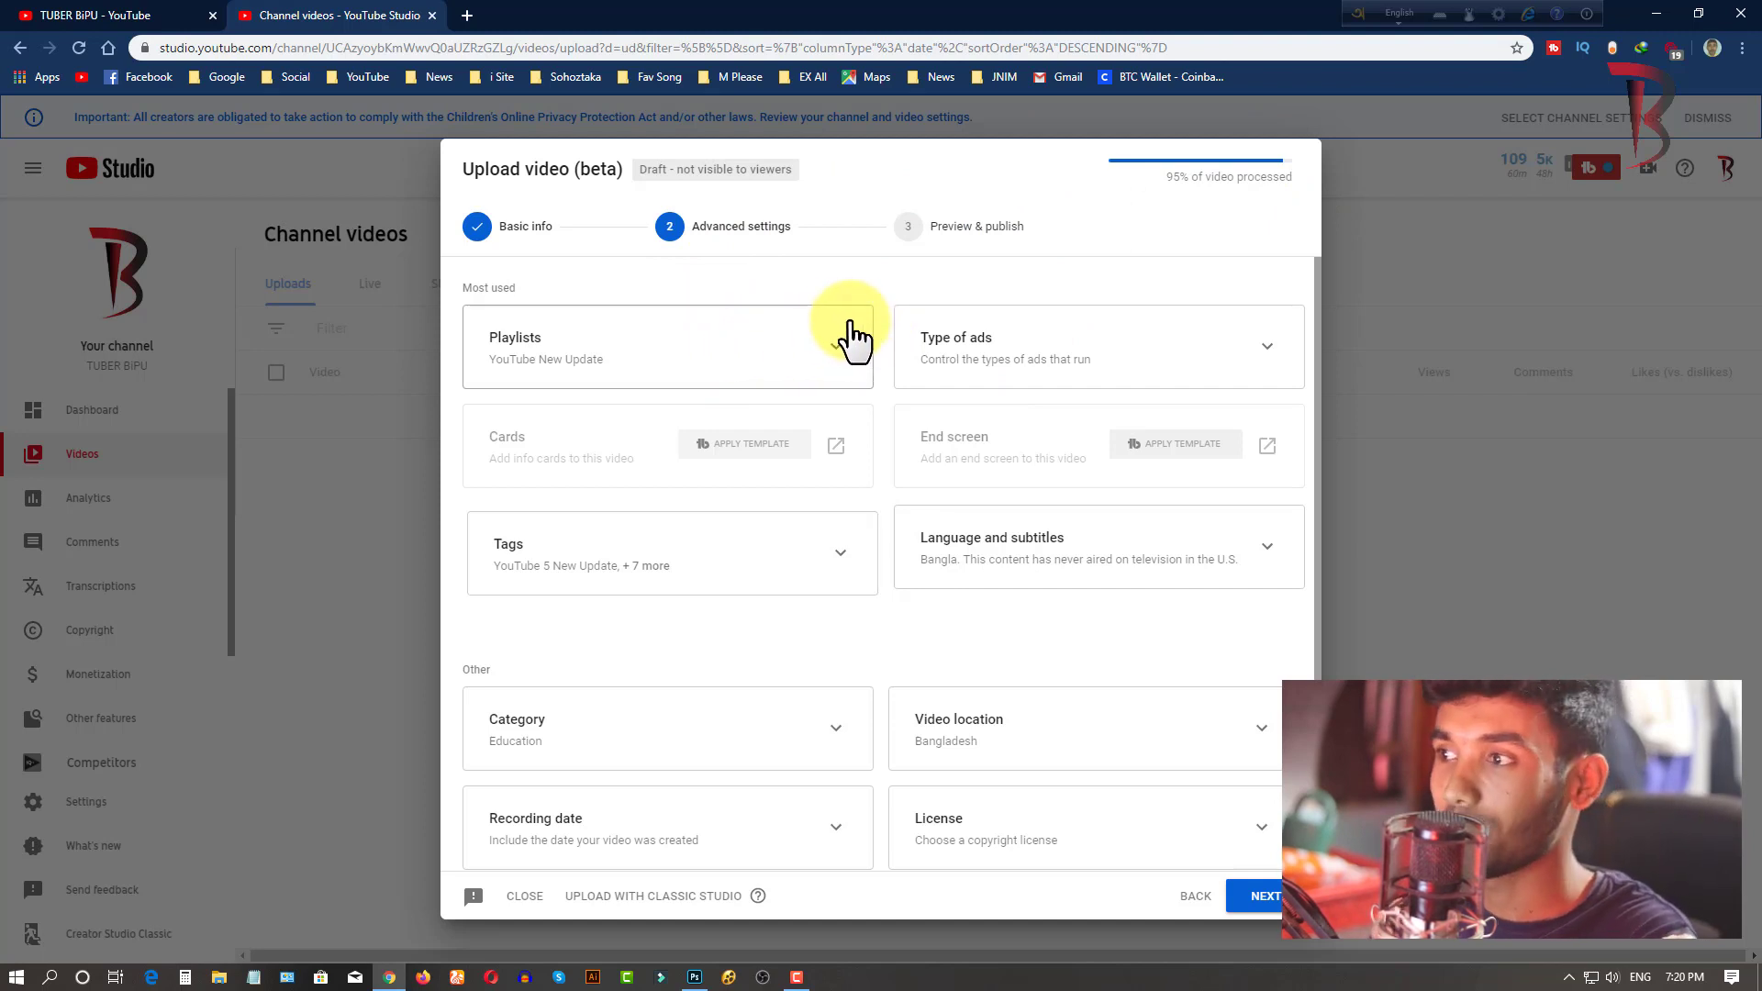
# - Check the visibility and schedule options, and go back through the advanced settings to the basic info
pyautogui.click(954, 240)
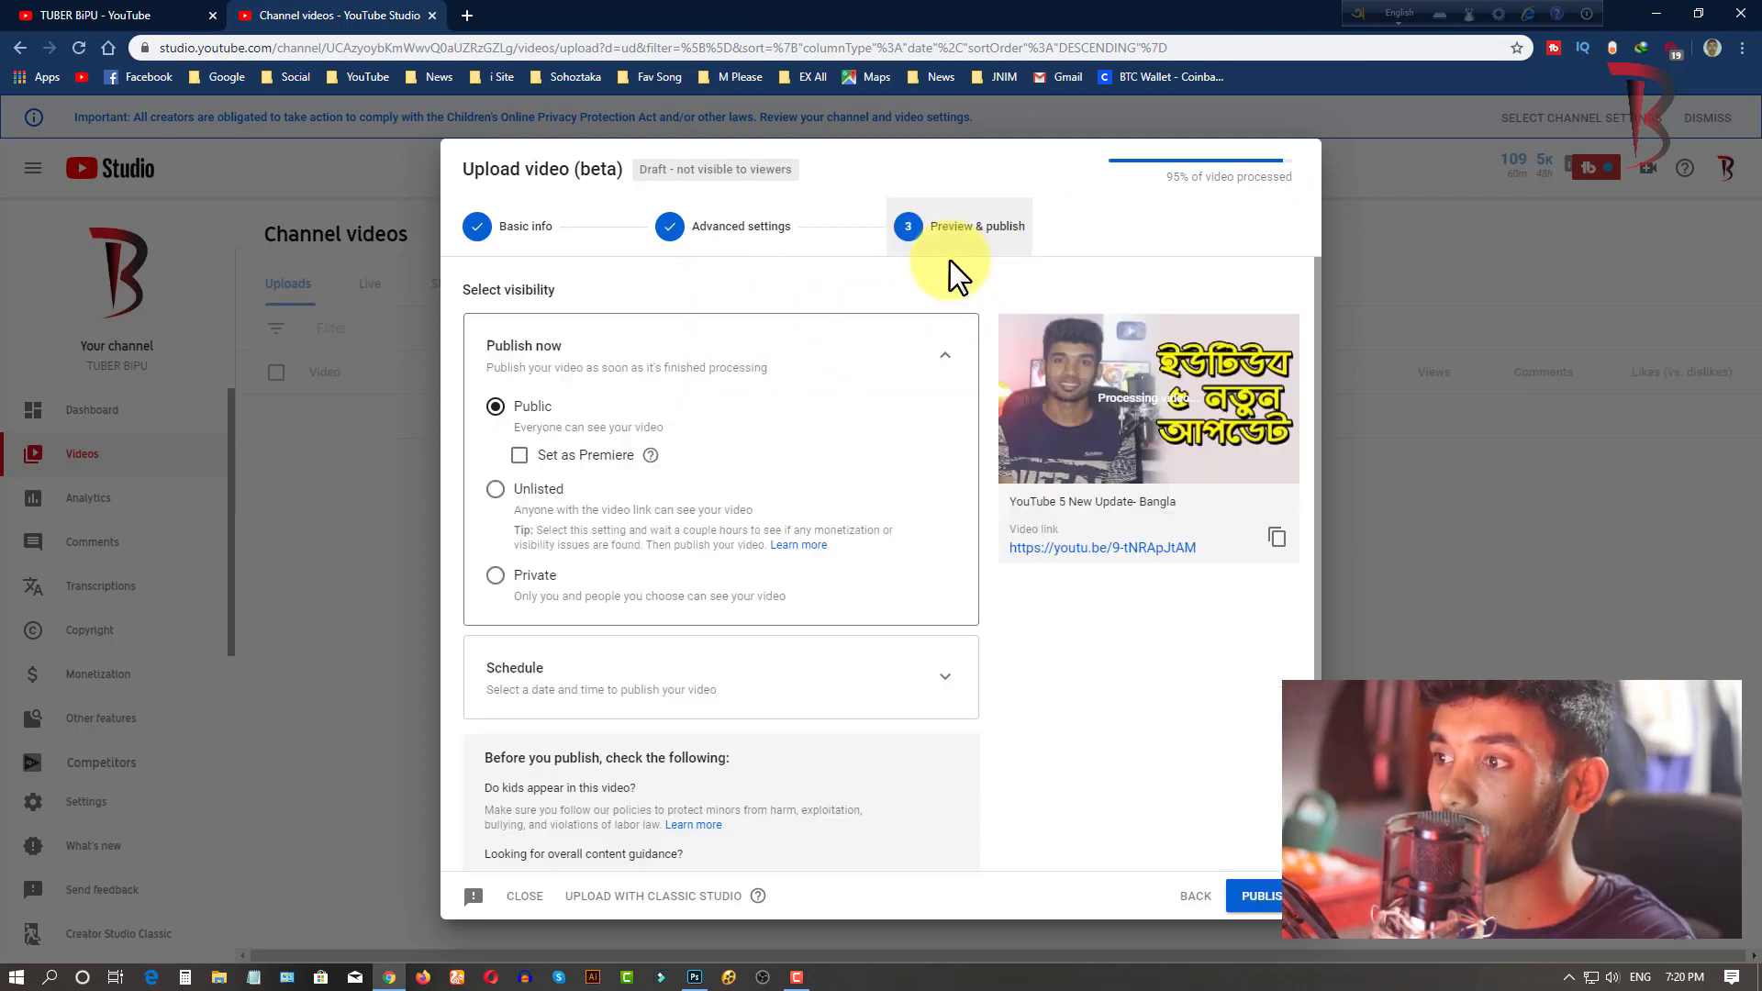
pyautogui.scroll(-1, 954, 642)
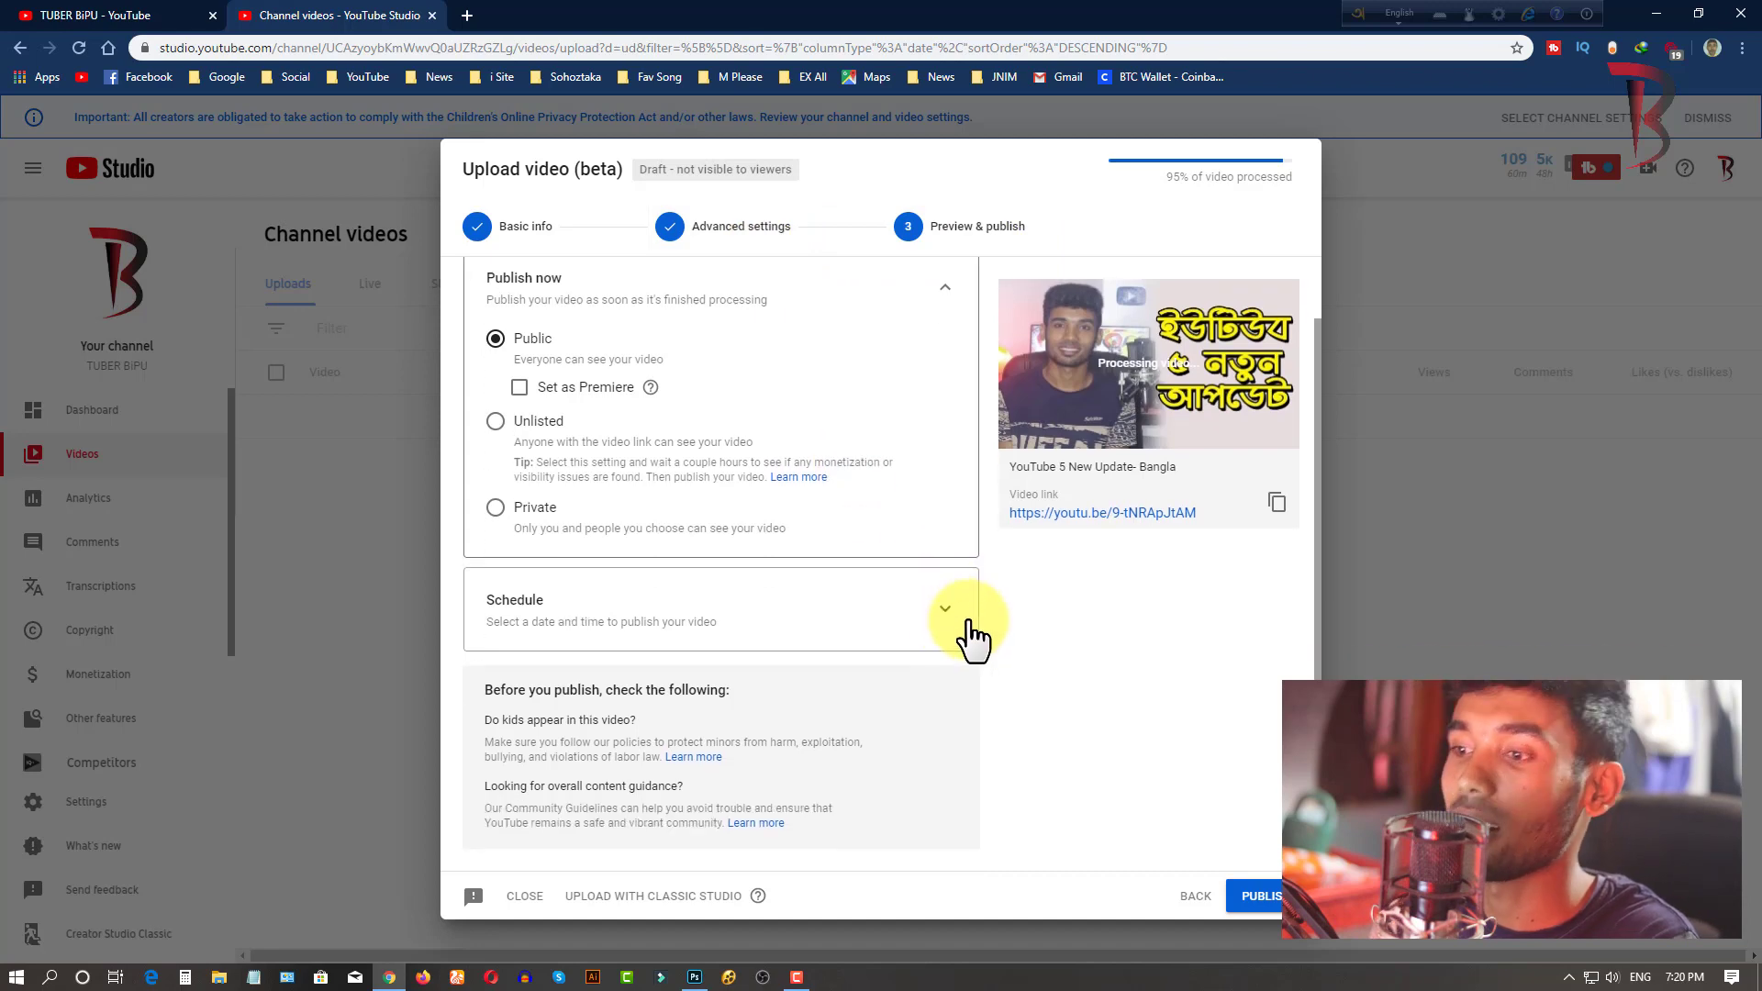
pyautogui.scroll(1, 898, 533)
pyautogui.click(759, 240)
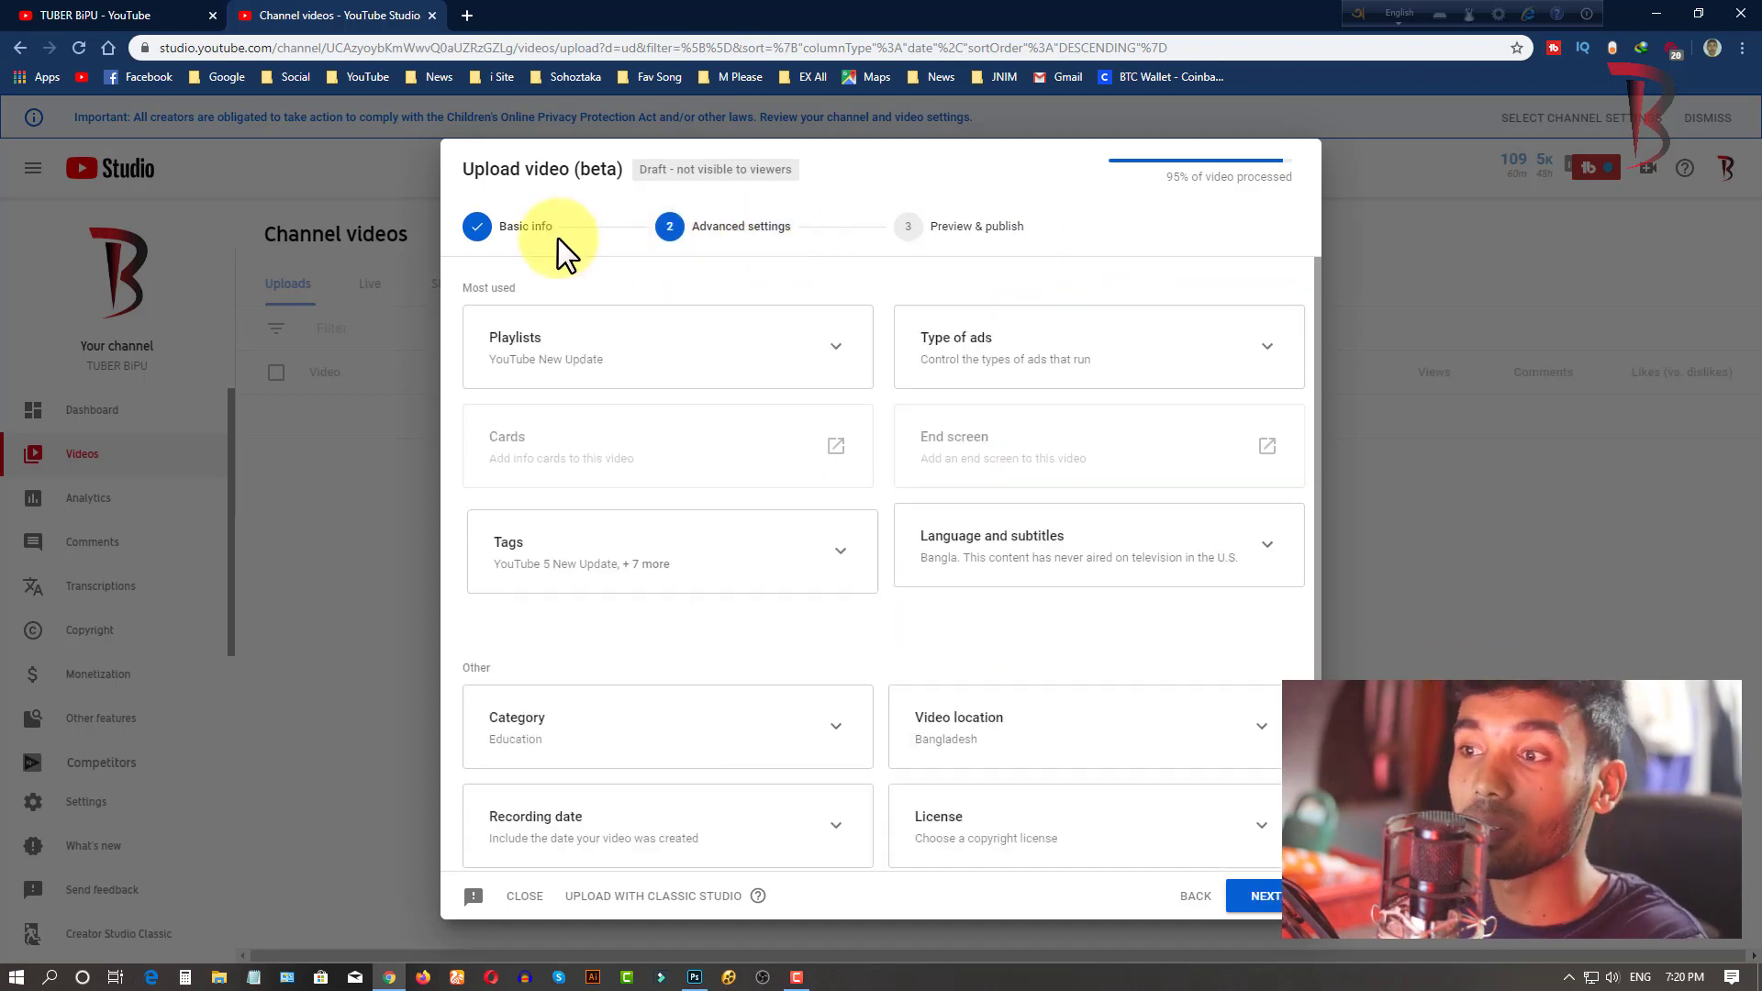
pyautogui.click(551, 246)
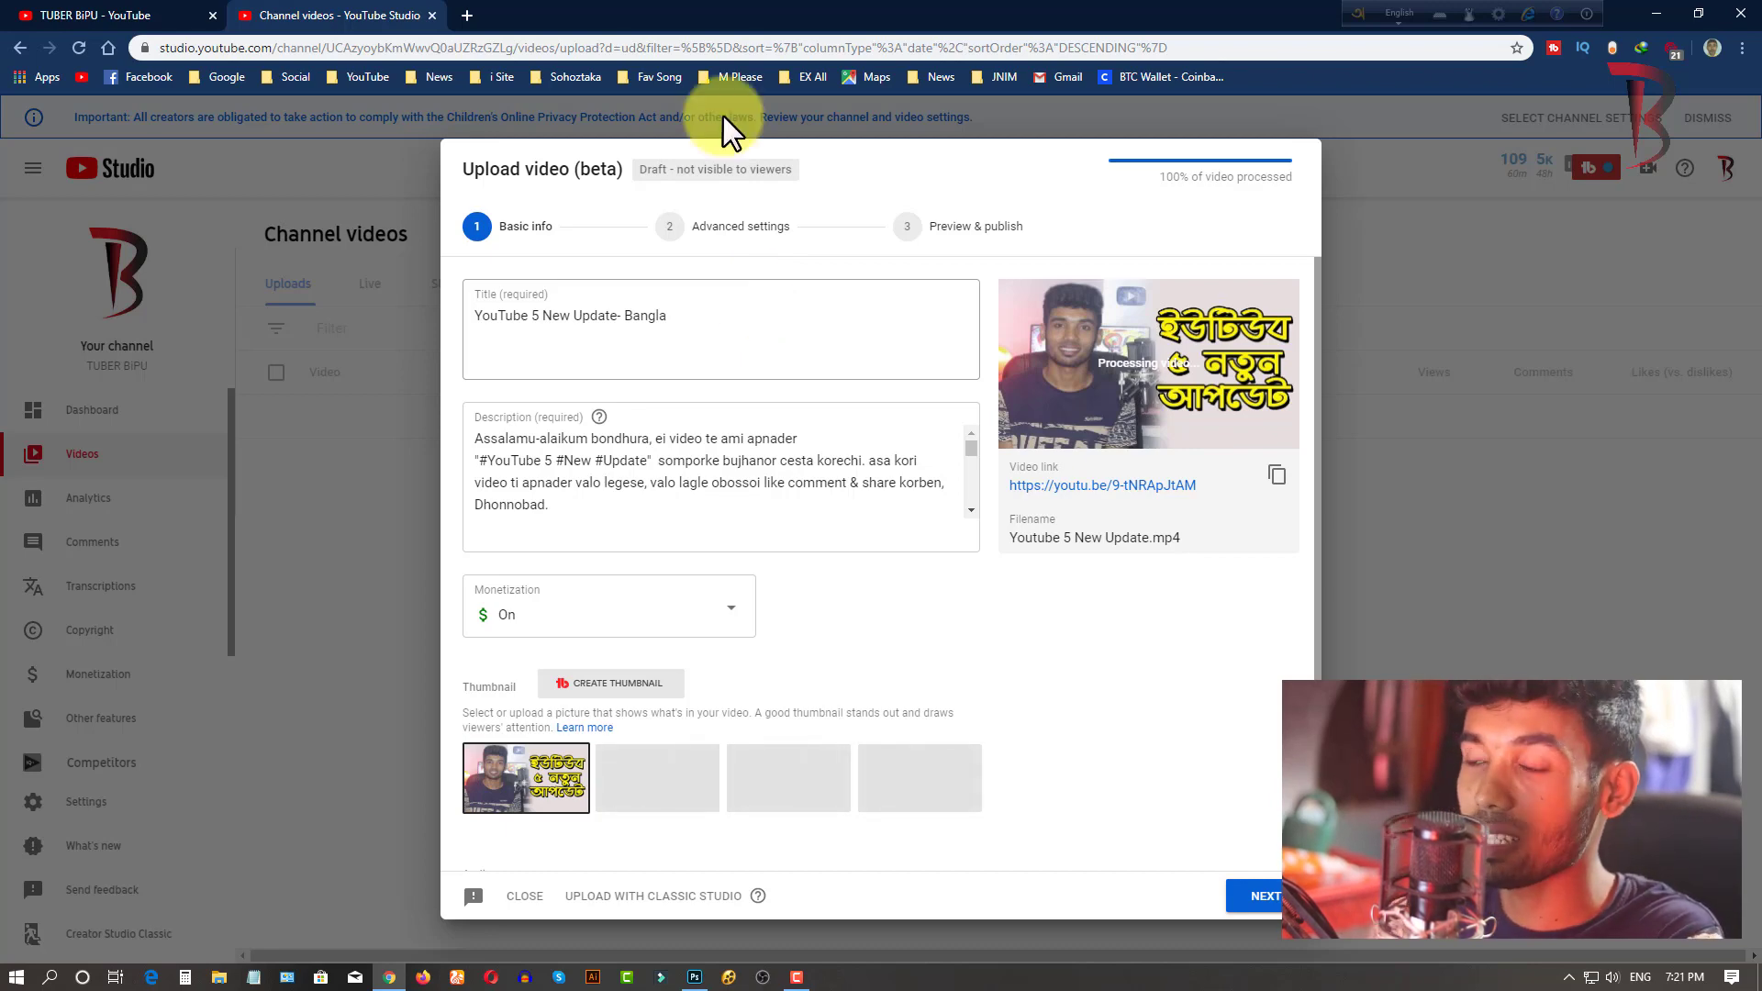
# - Recheck the upload stages and proceed to Preview & publish, keeping the visibility set to Public
pyautogui.click(718, 248)
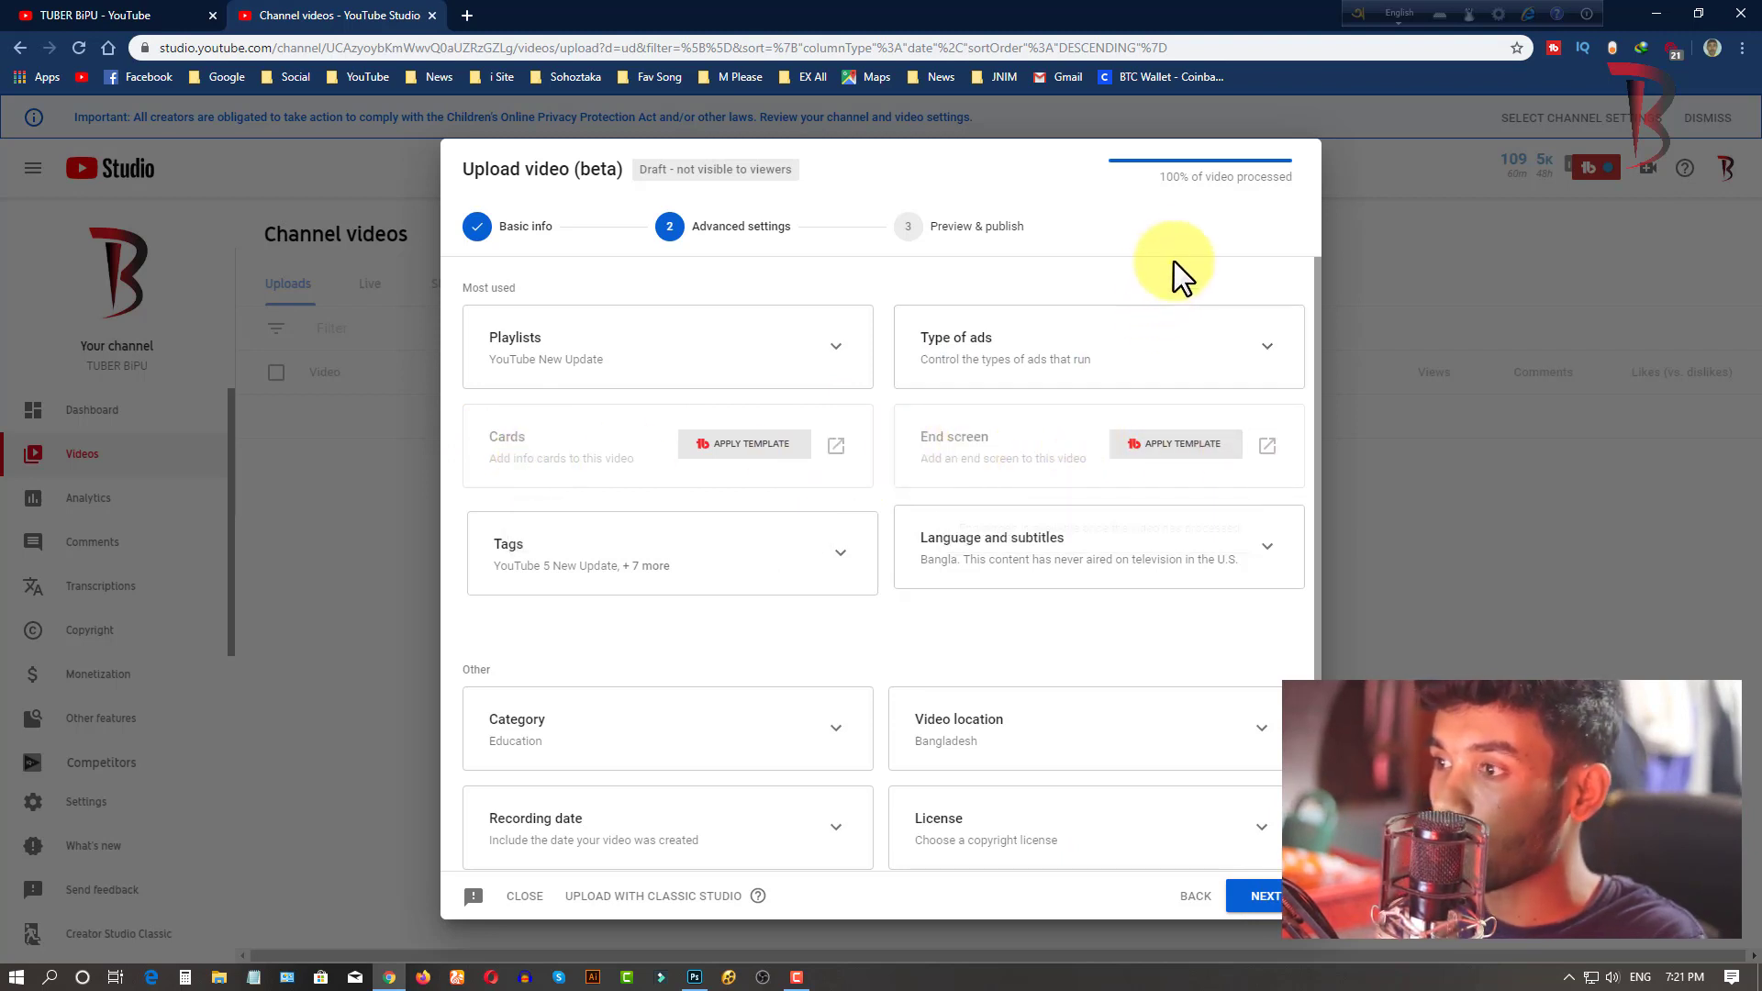
pyautogui.click(936, 234)
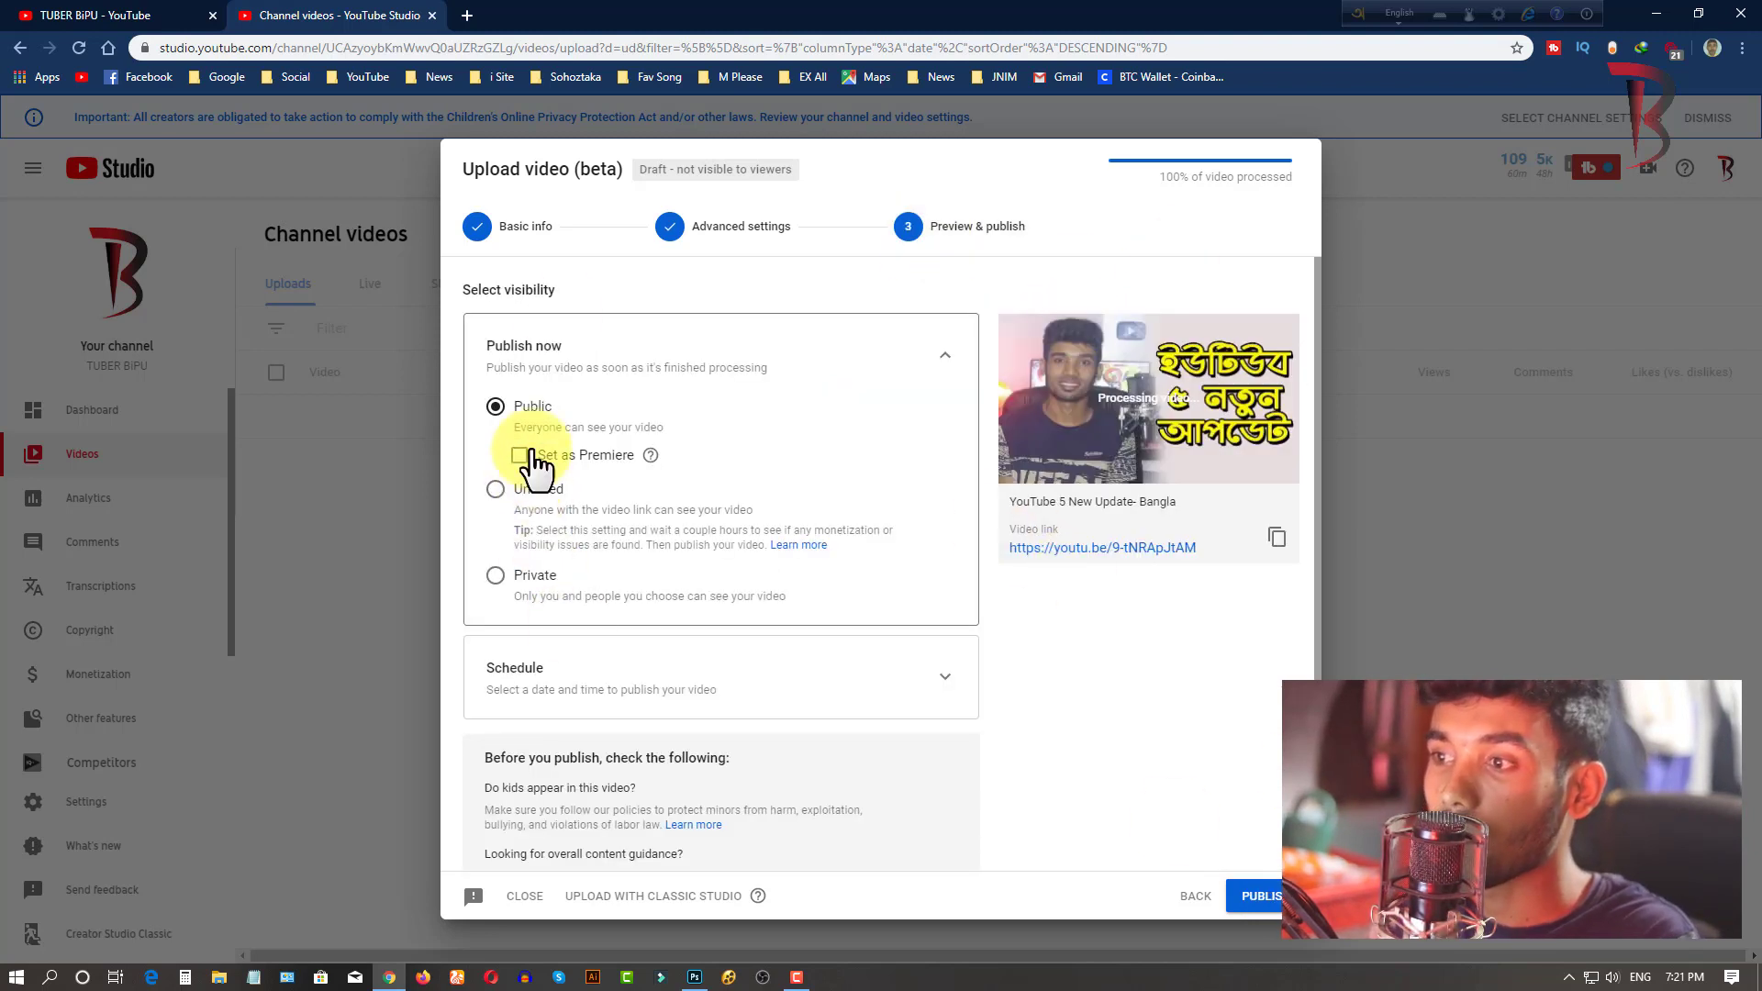
pyautogui.click(504, 231)
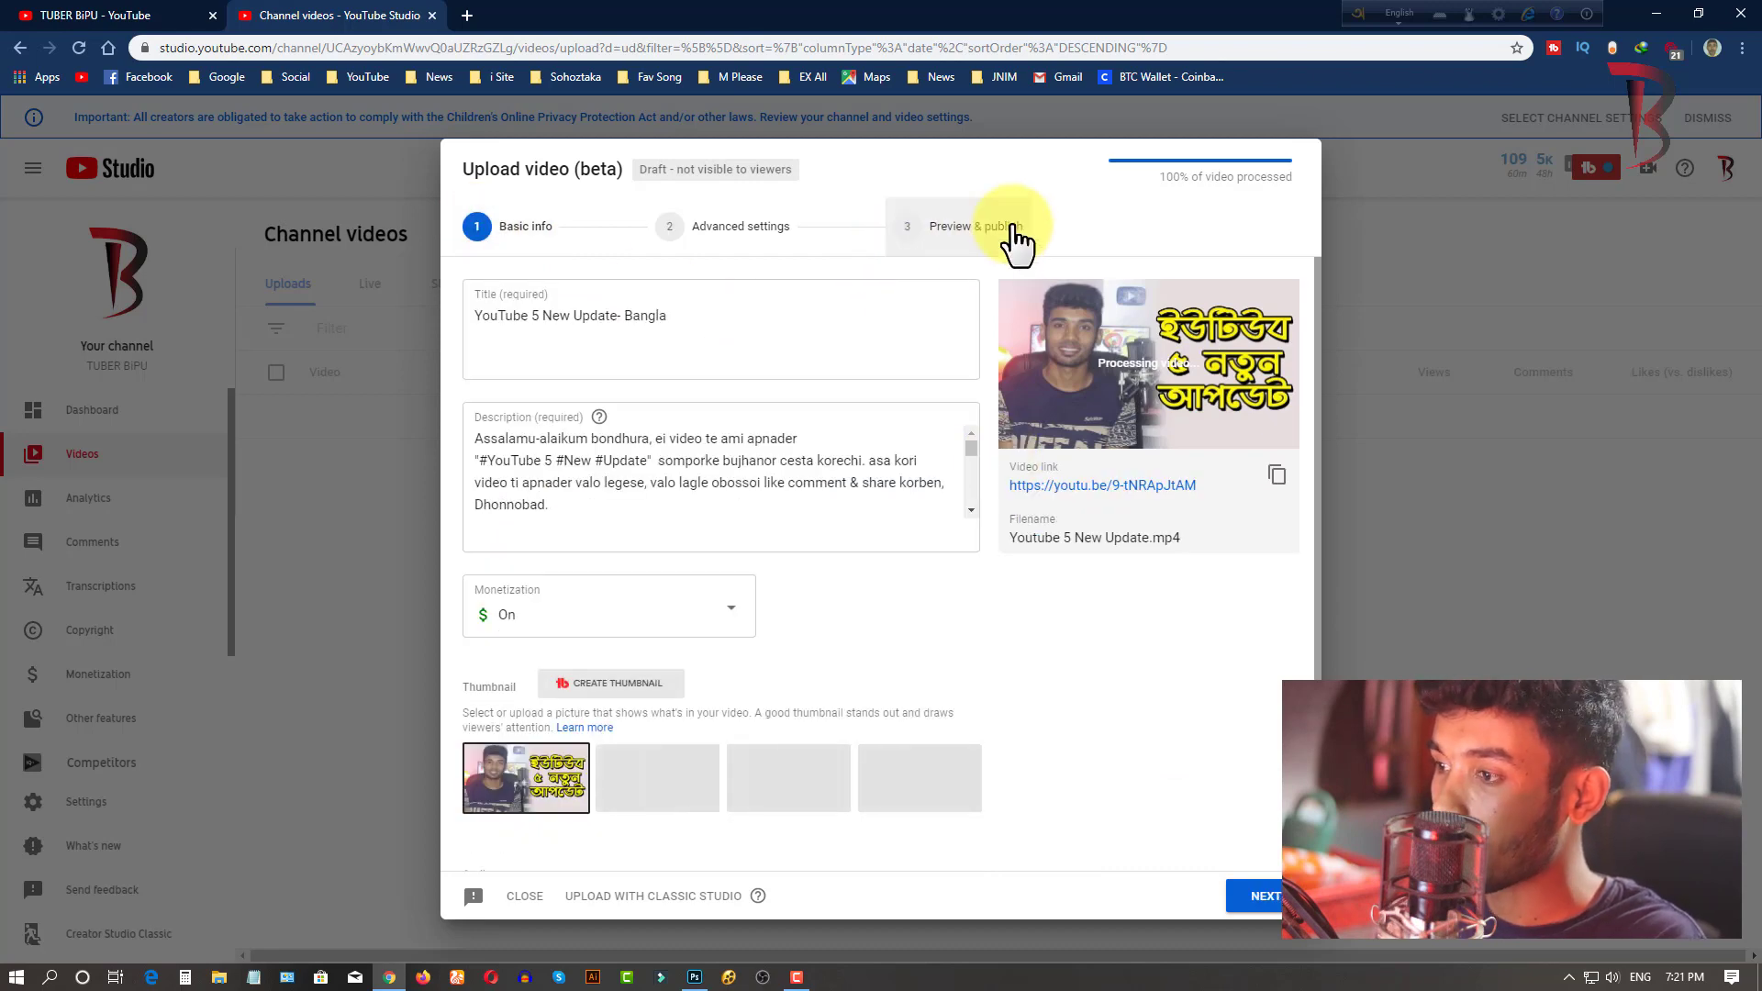
pyautogui.click(1016, 229)
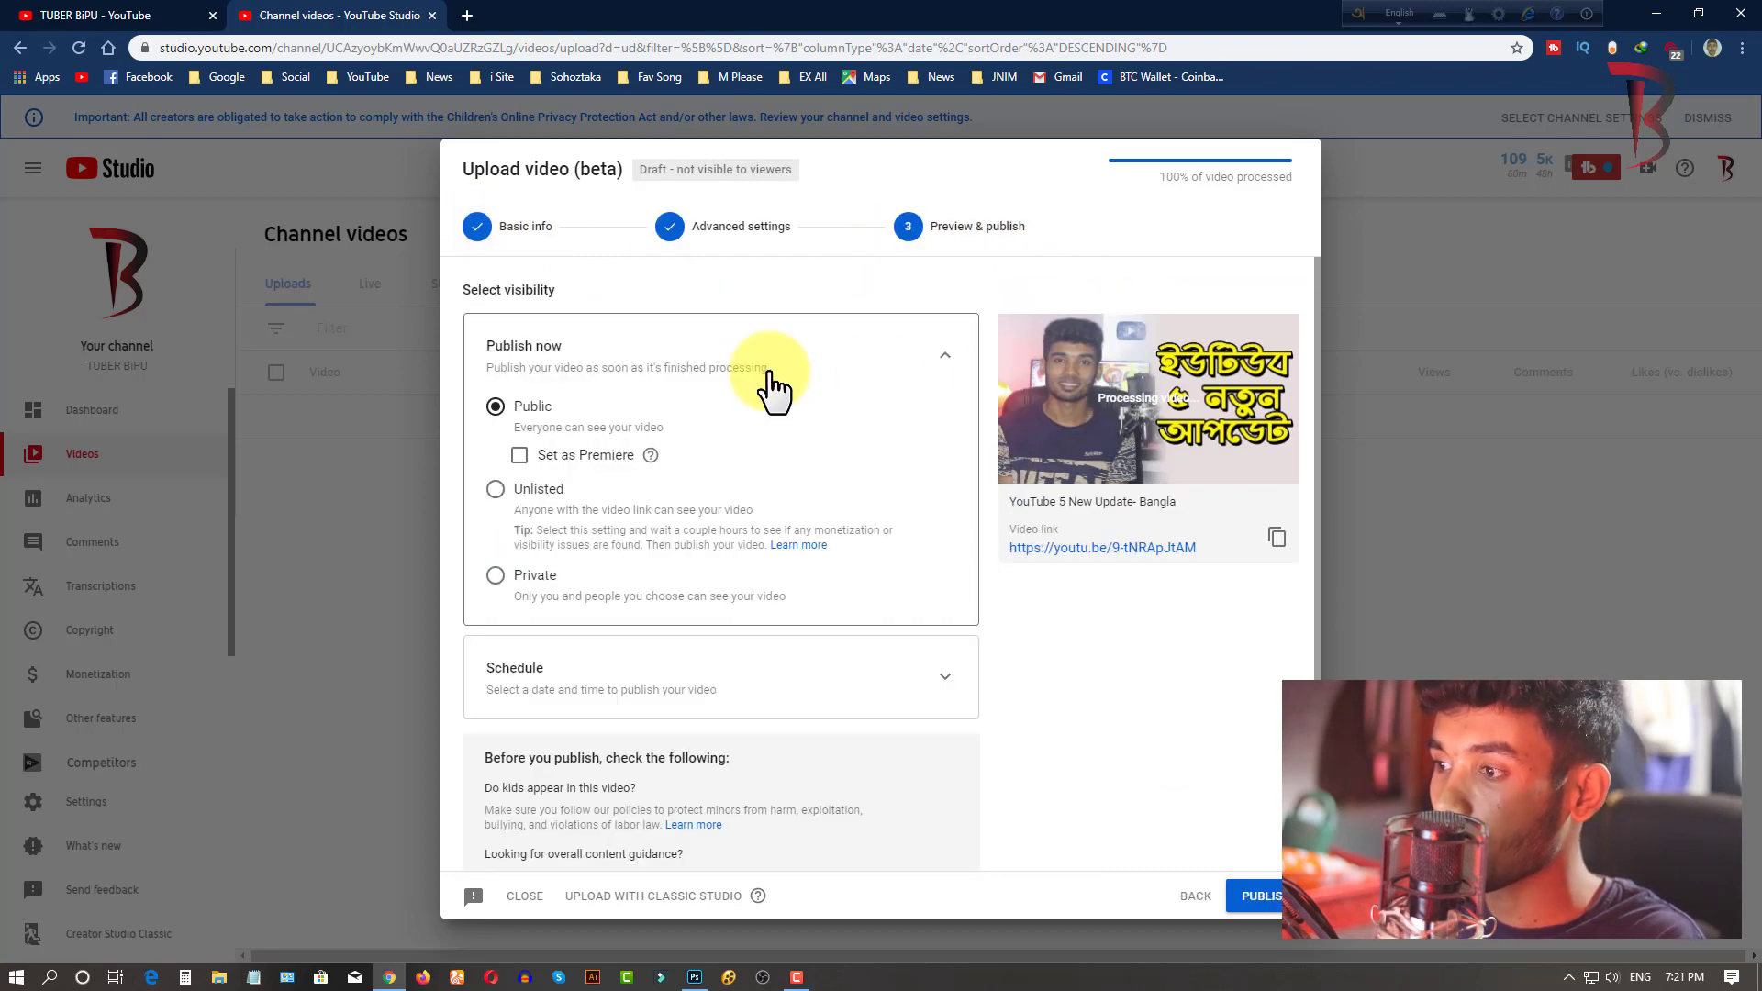
# - Open the video's end screen editor from the advanced settings and dismiss the download overlay on the preview
pyautogui.click(700, 231)
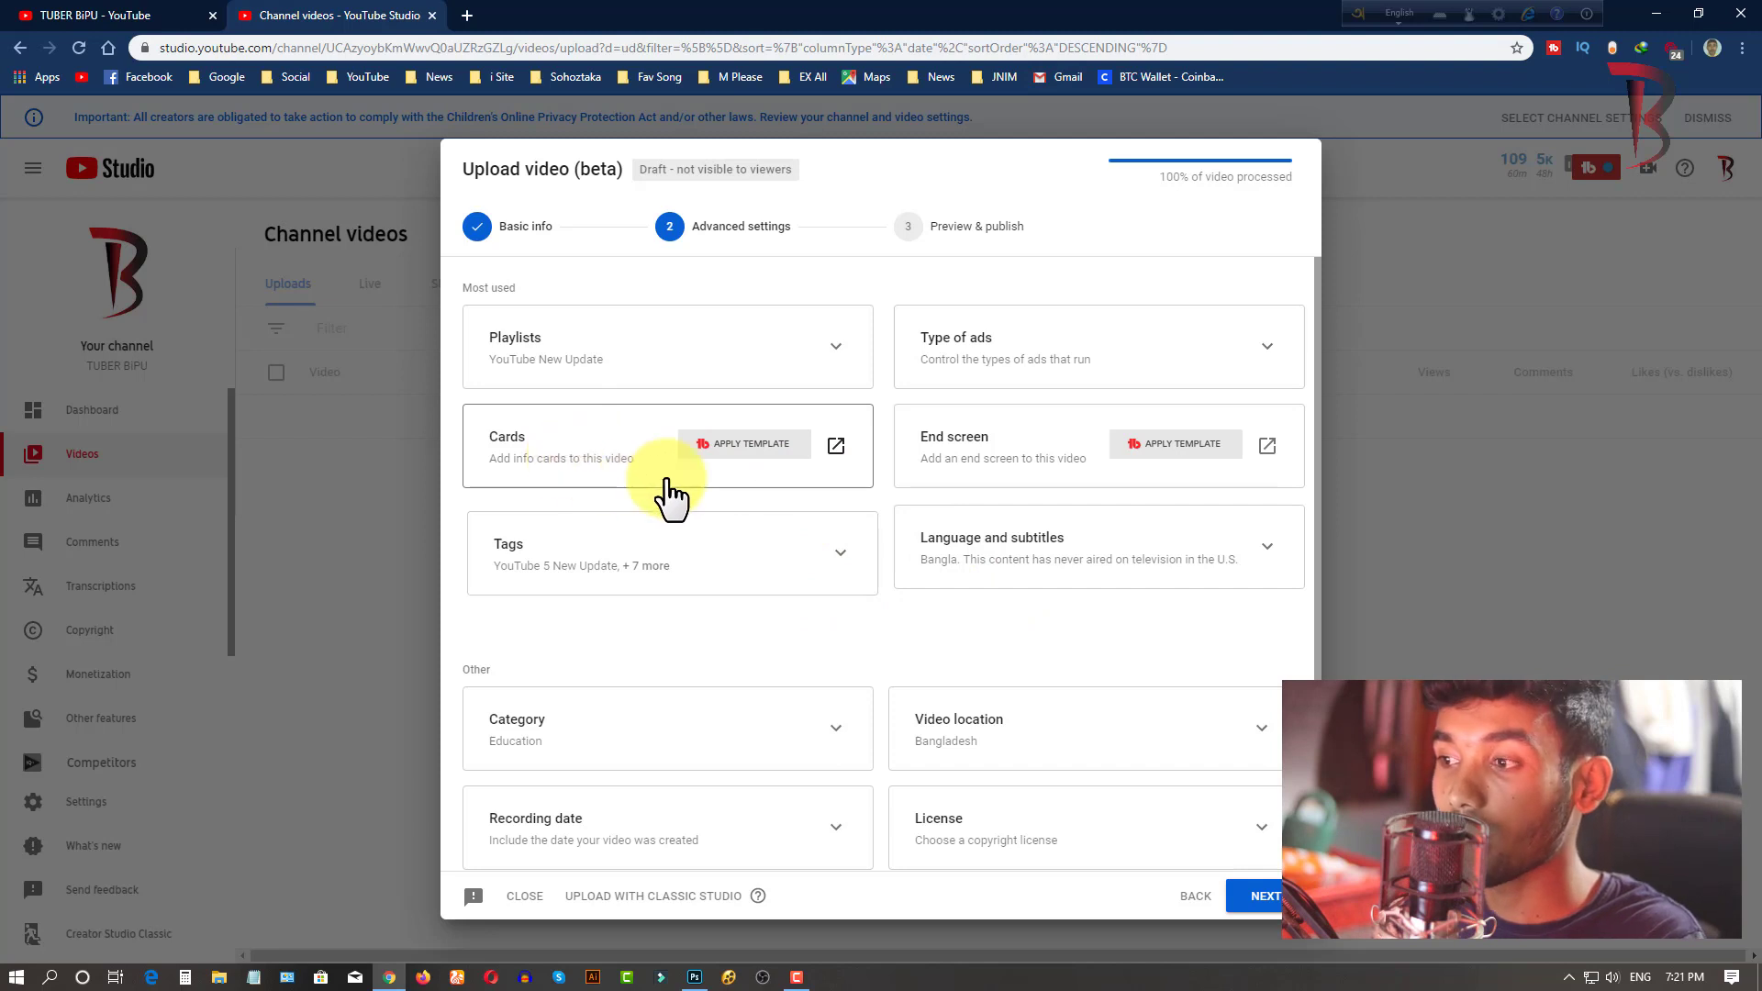
pyautogui.click(1081, 464)
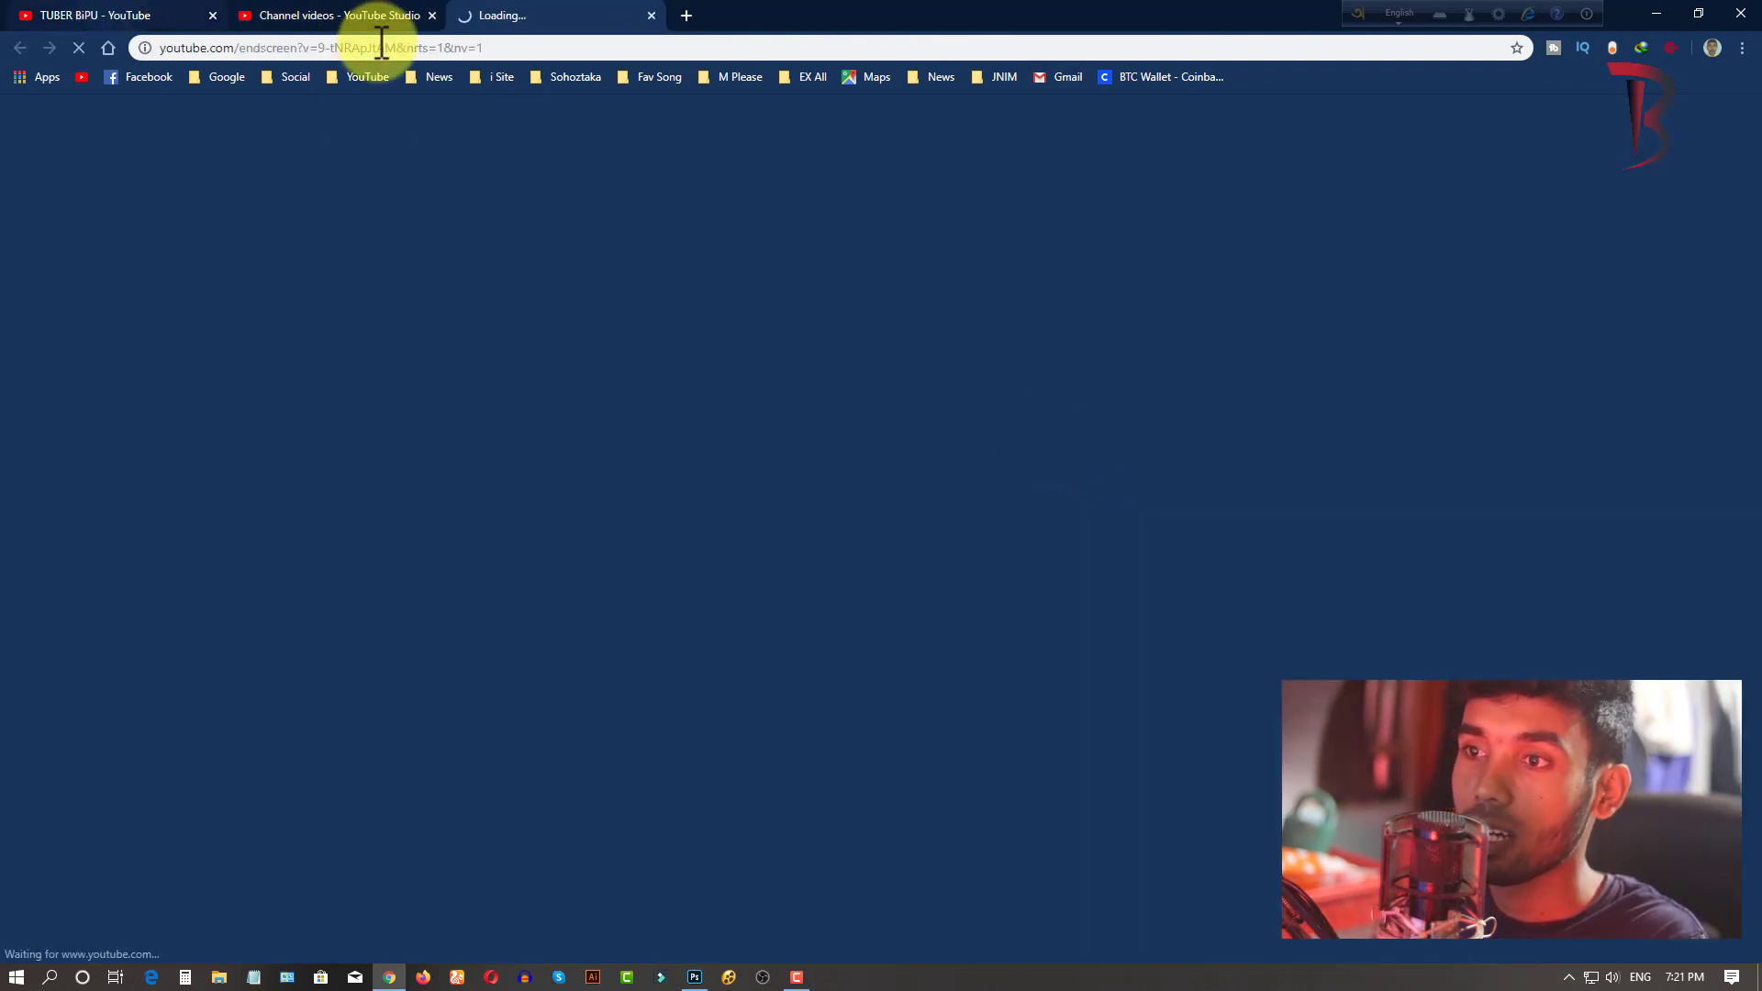
pyautogui.click(356, 20)
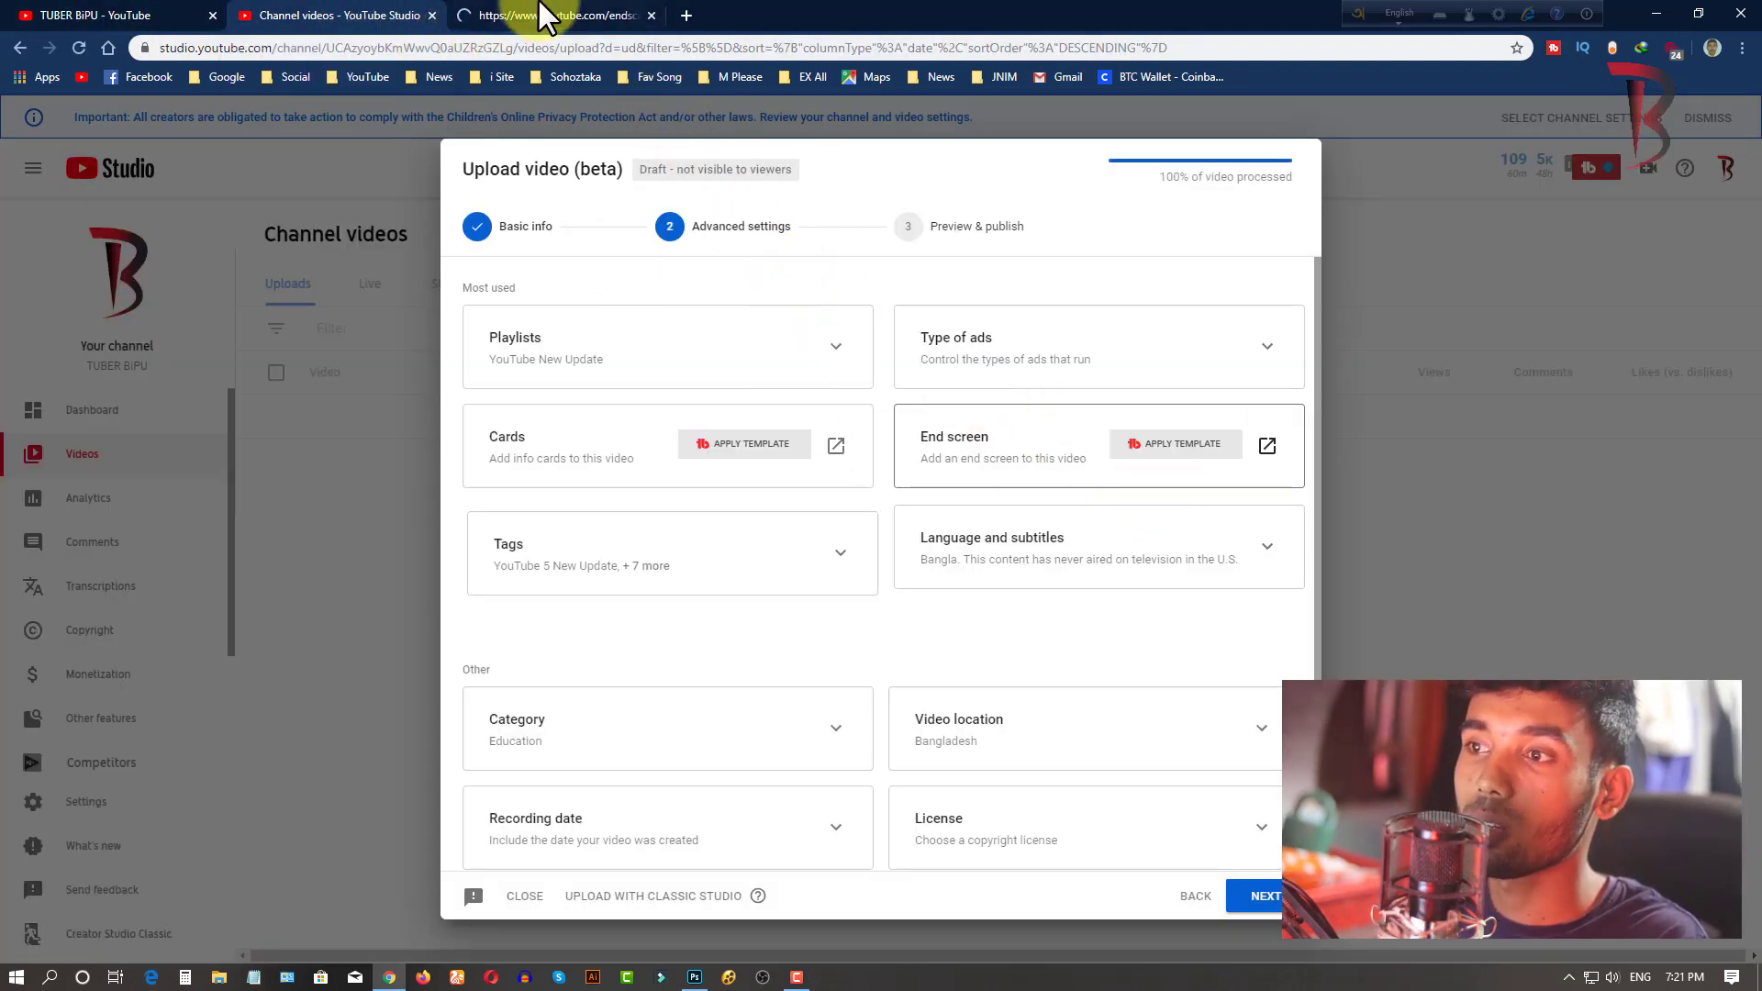
pyautogui.click(542, 13)
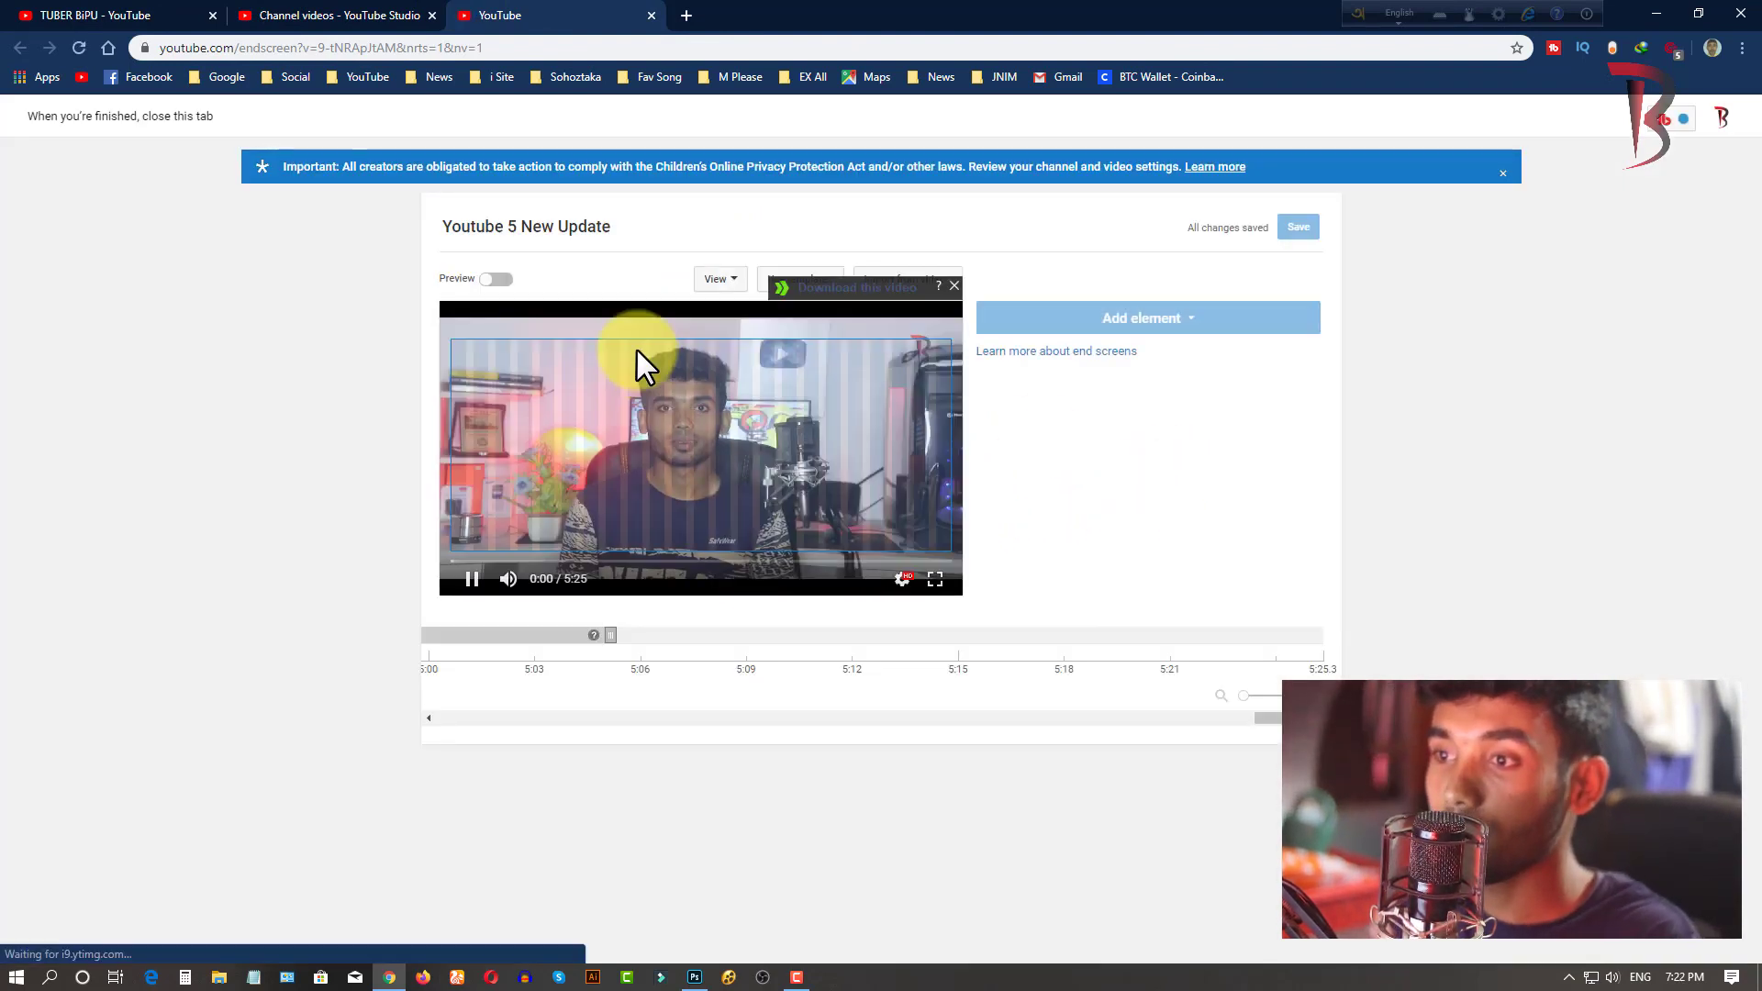
pyautogui.click(947, 287)
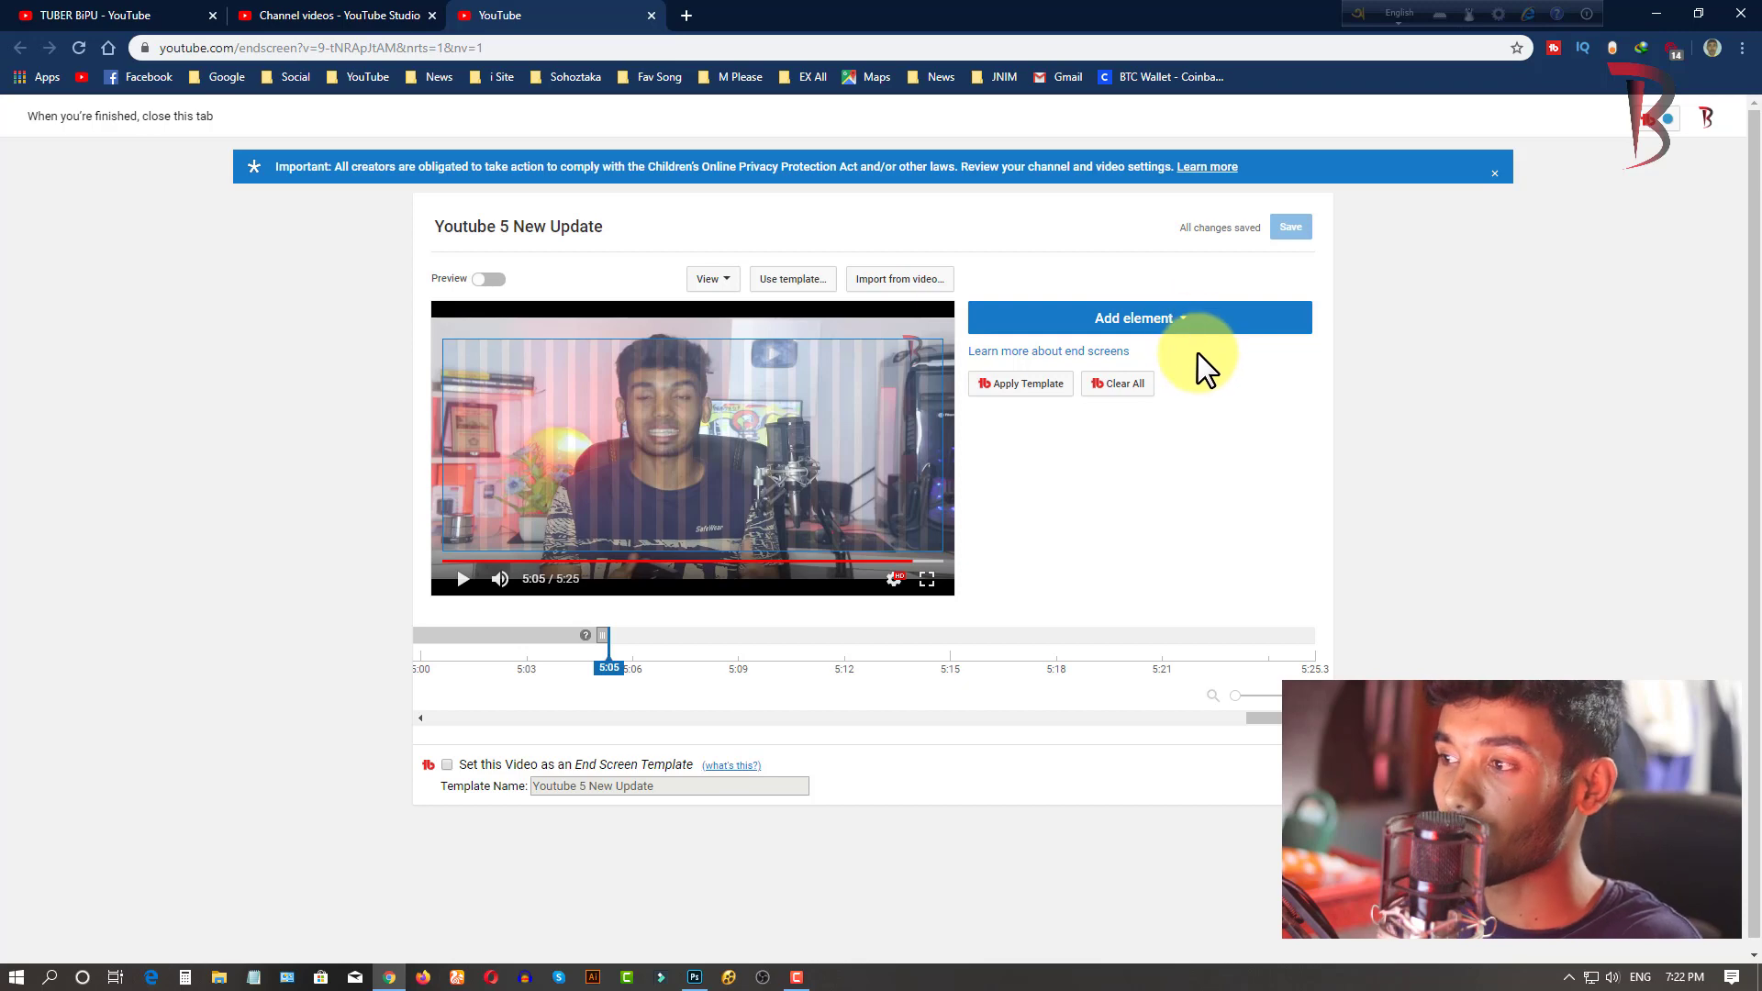
# - Add a Subscribe element to the end screen and place it at mid-height along the video frame's left edge
pyautogui.click(1220, 327)
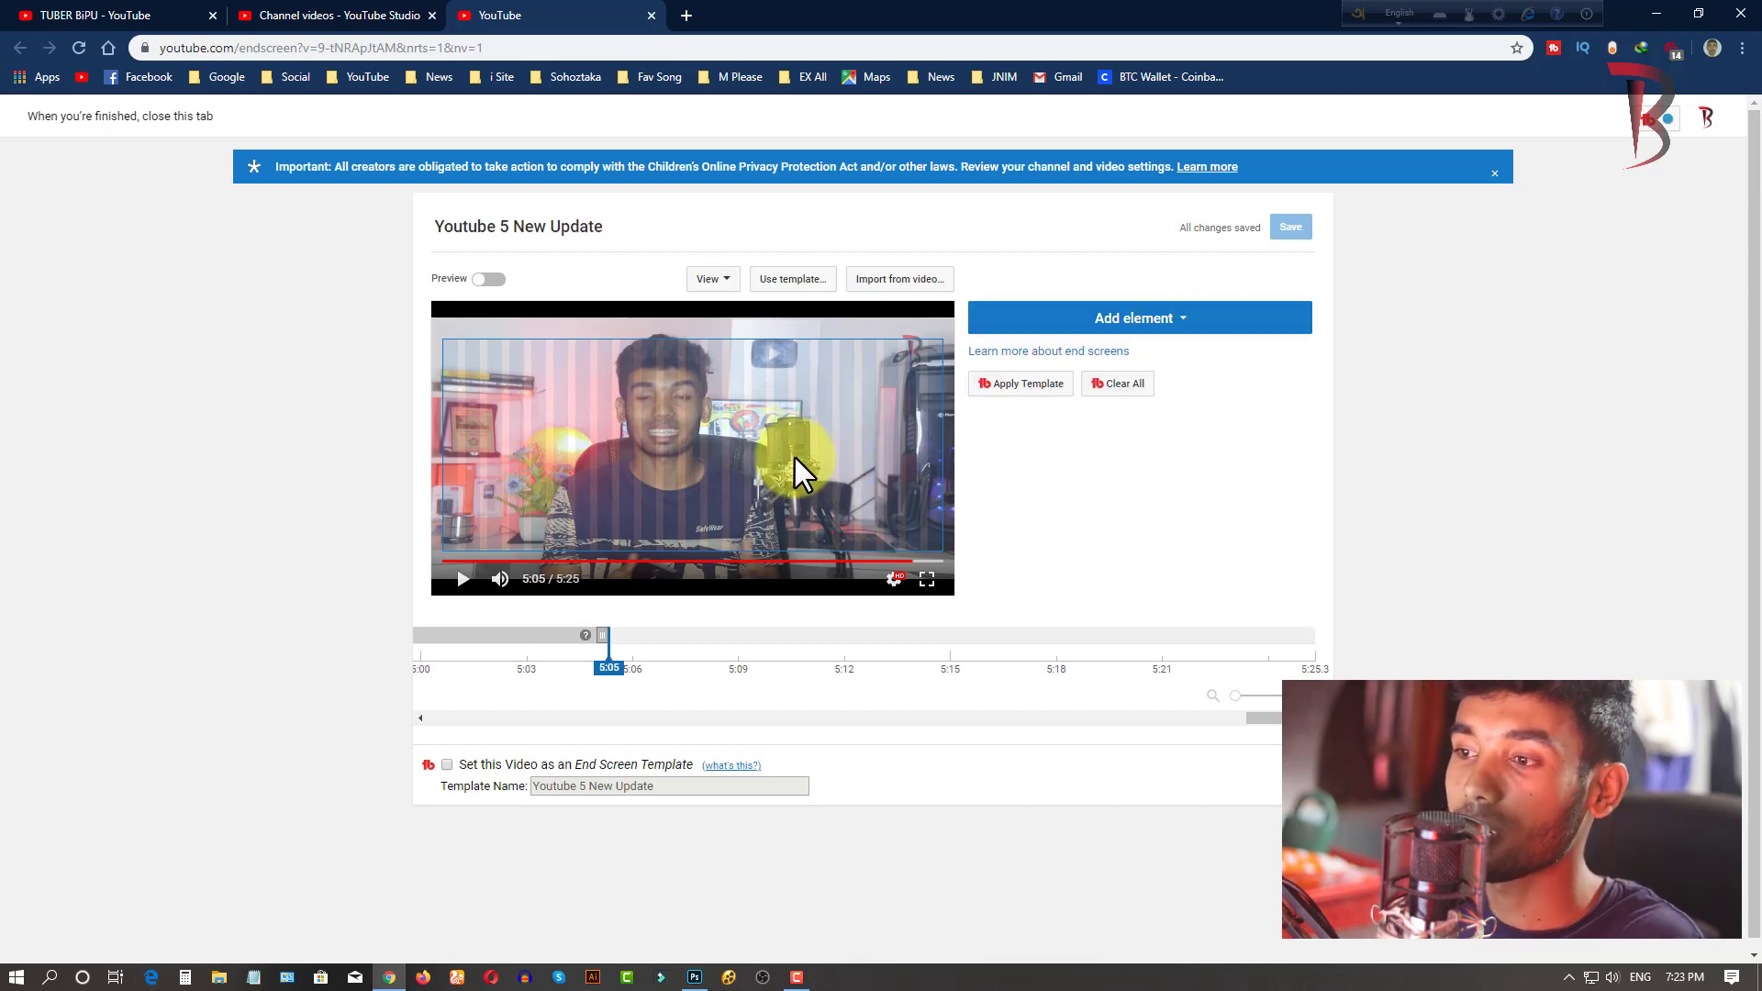
pyautogui.click(490, 377)
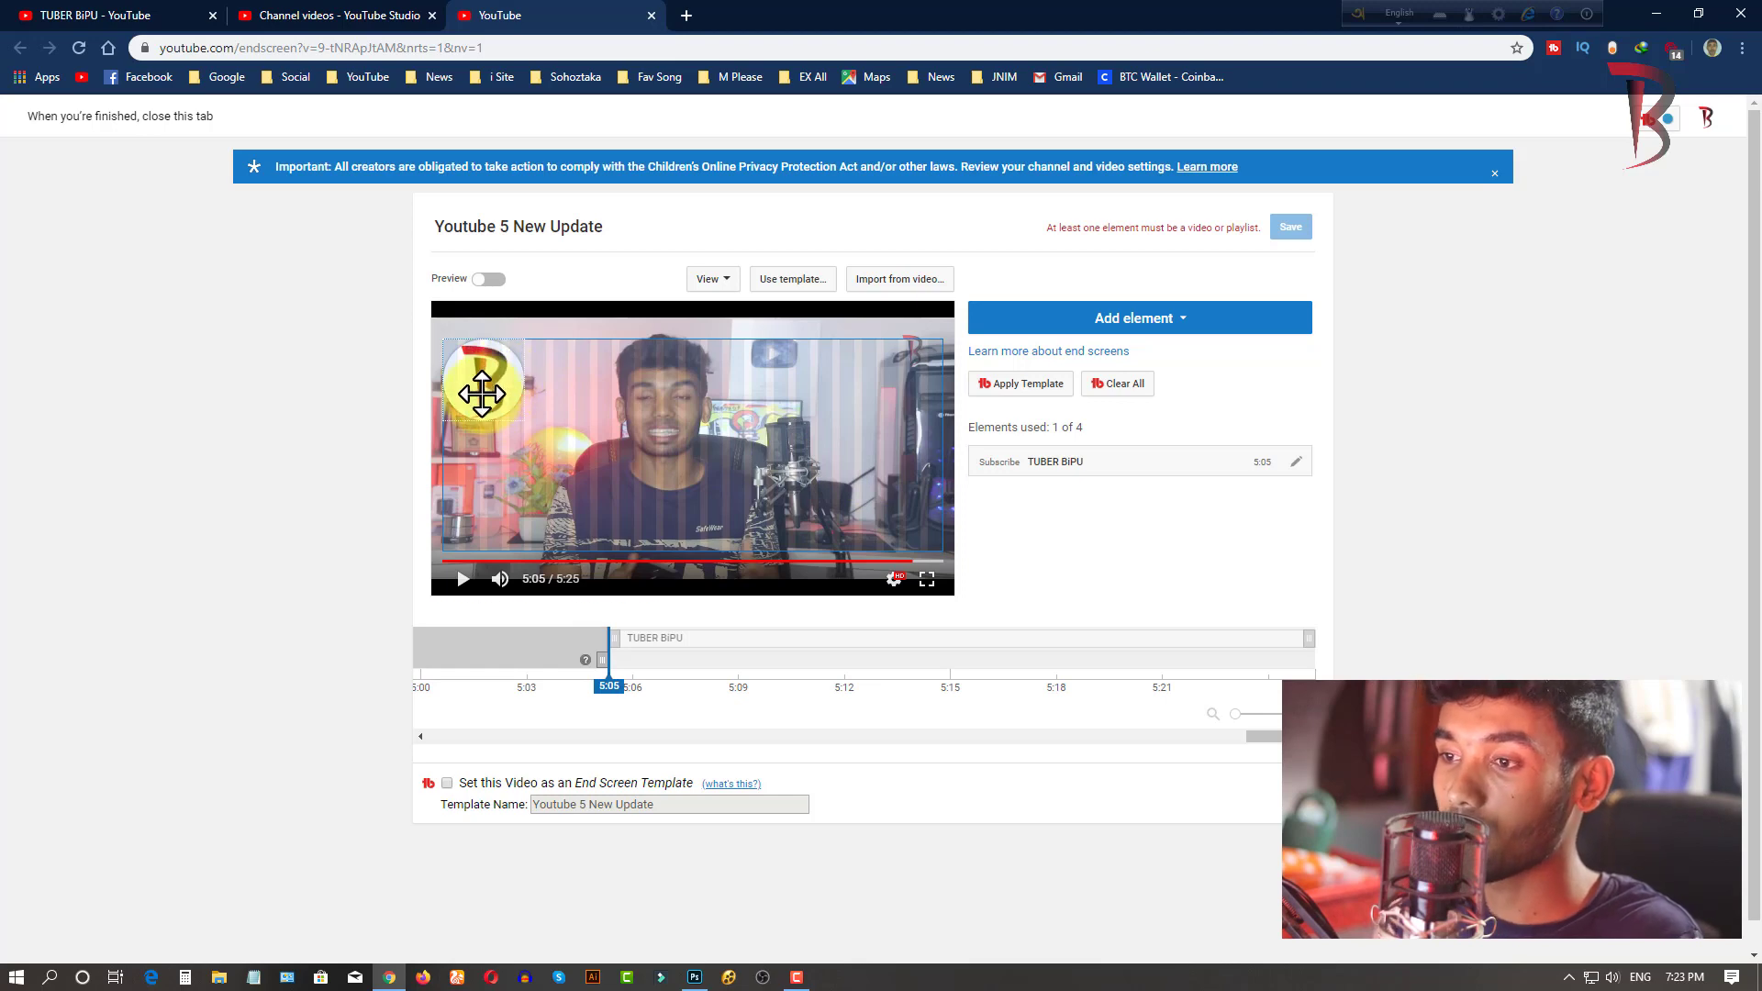
pyautogui.moveTo(482, 394); pyautogui.dragTo(485, 462)
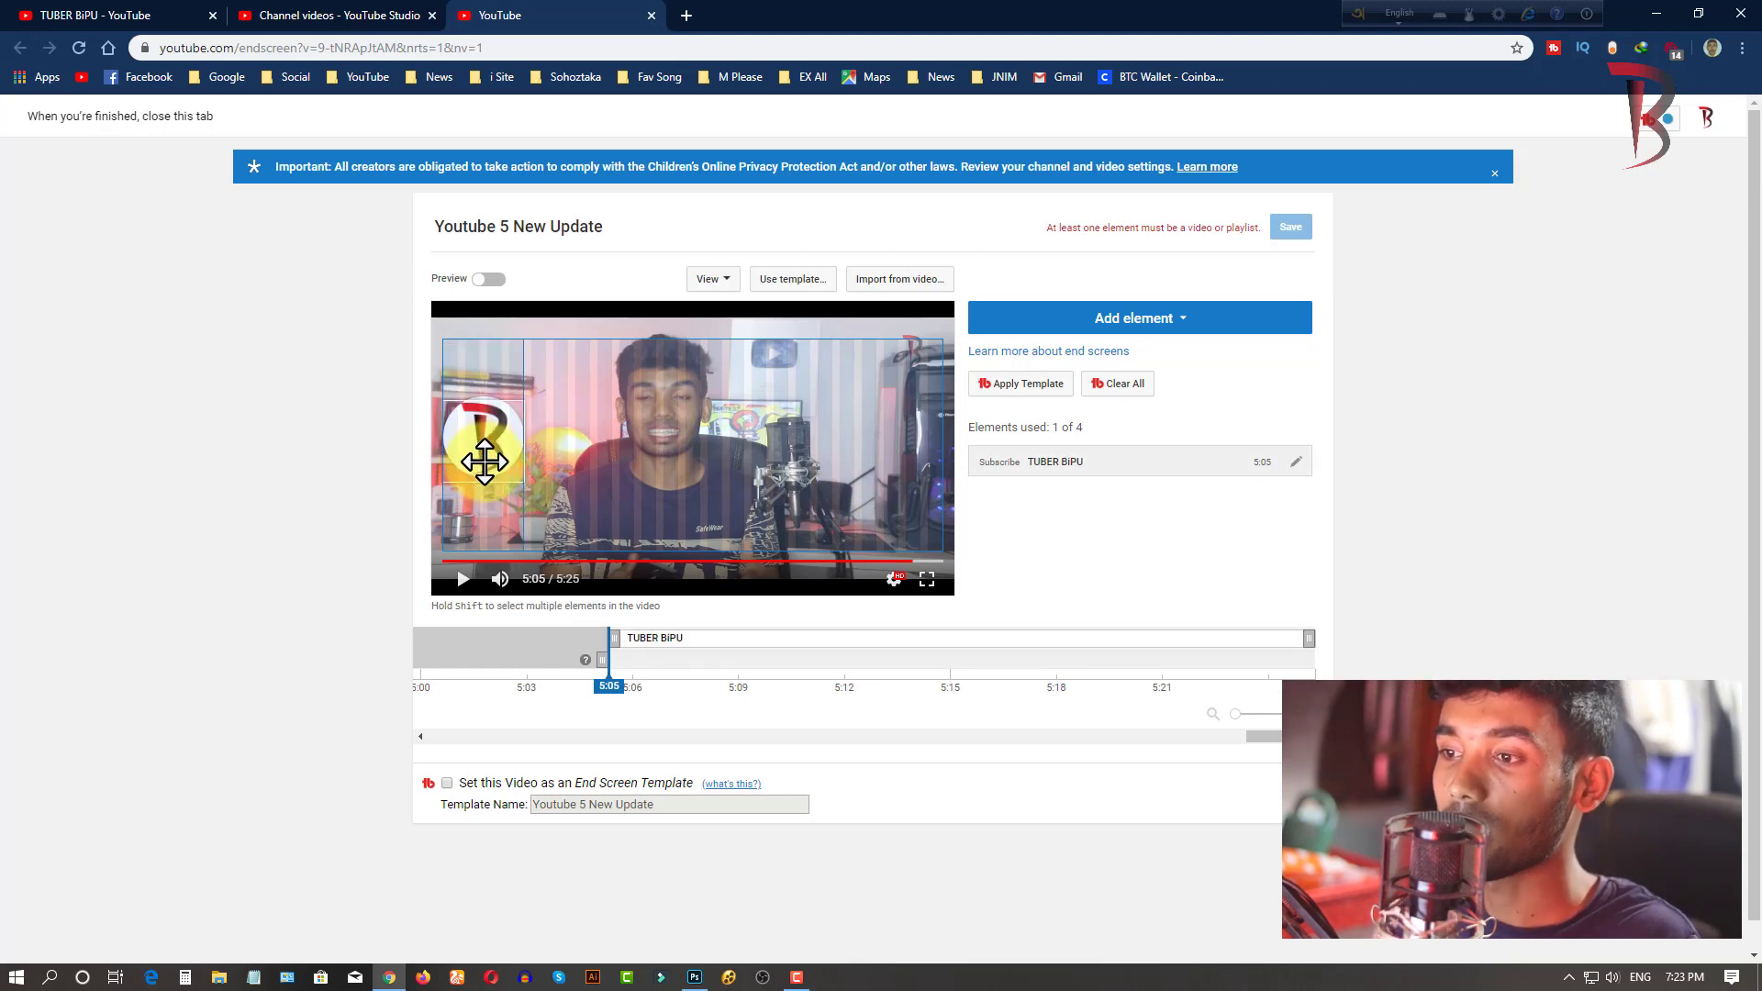
# - Add a Most recent upload video element to the end screen and place it on the right side of the video frame
pyautogui.click(1234, 319)
pyautogui.click(1281, 378)
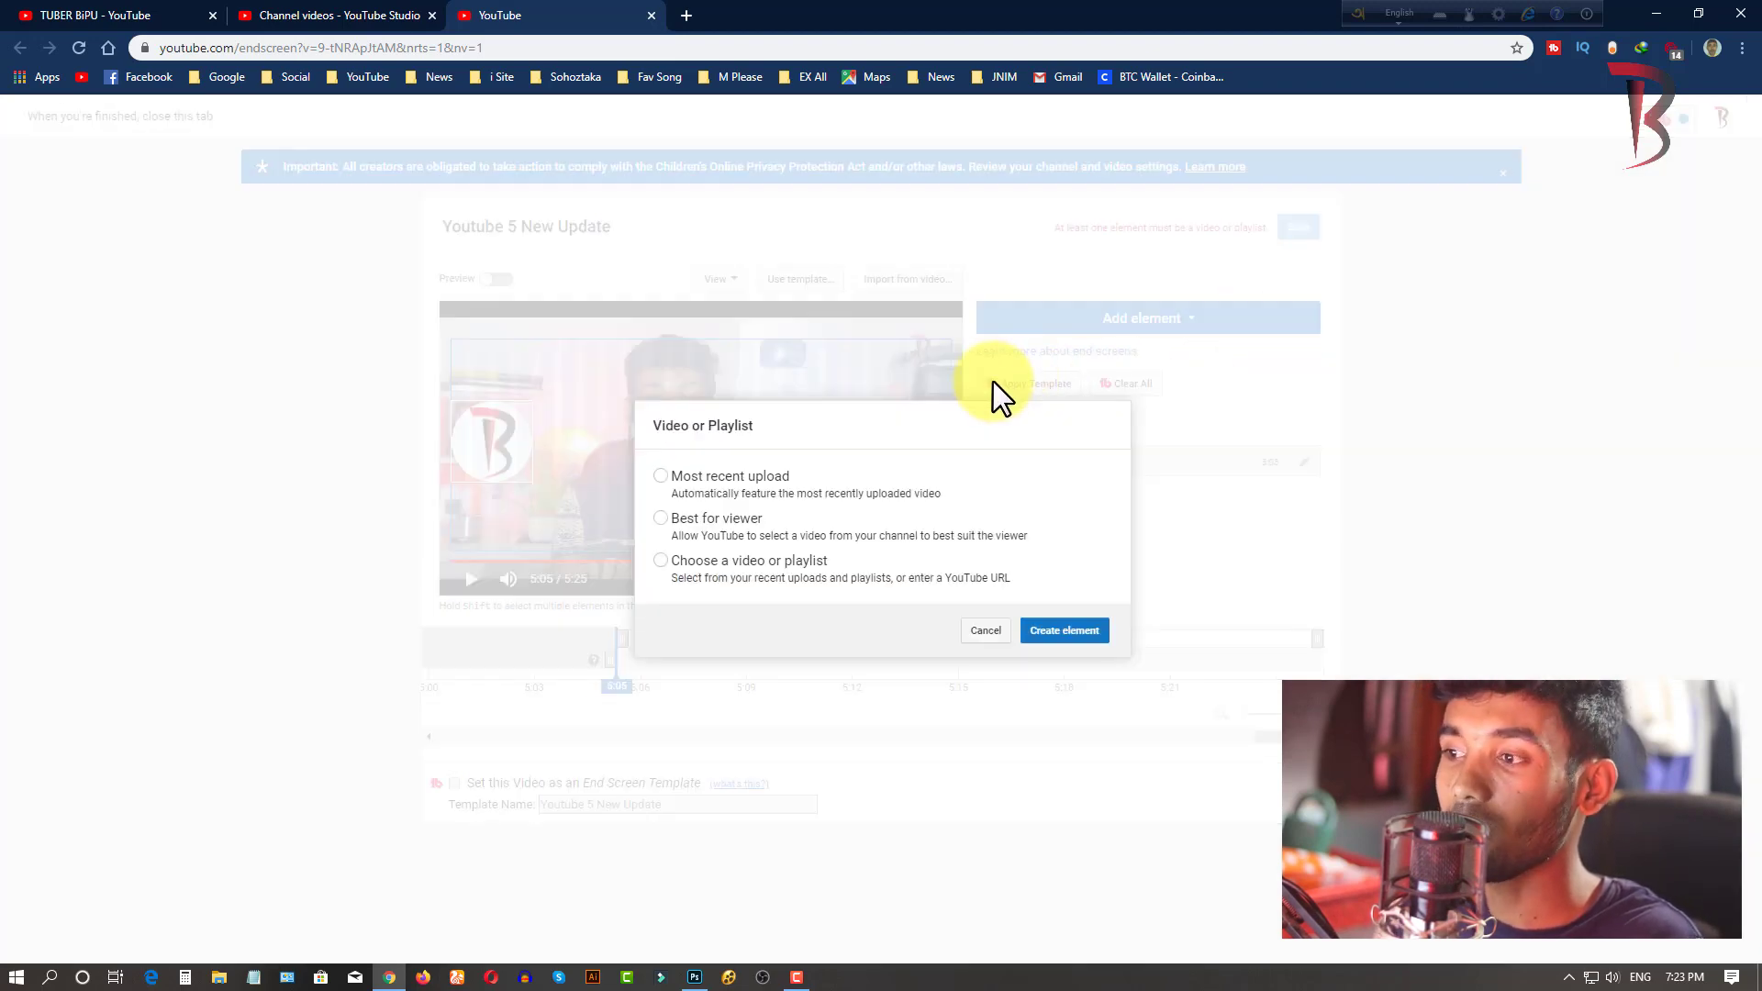
pyautogui.click(734, 477)
pyautogui.click(1072, 632)
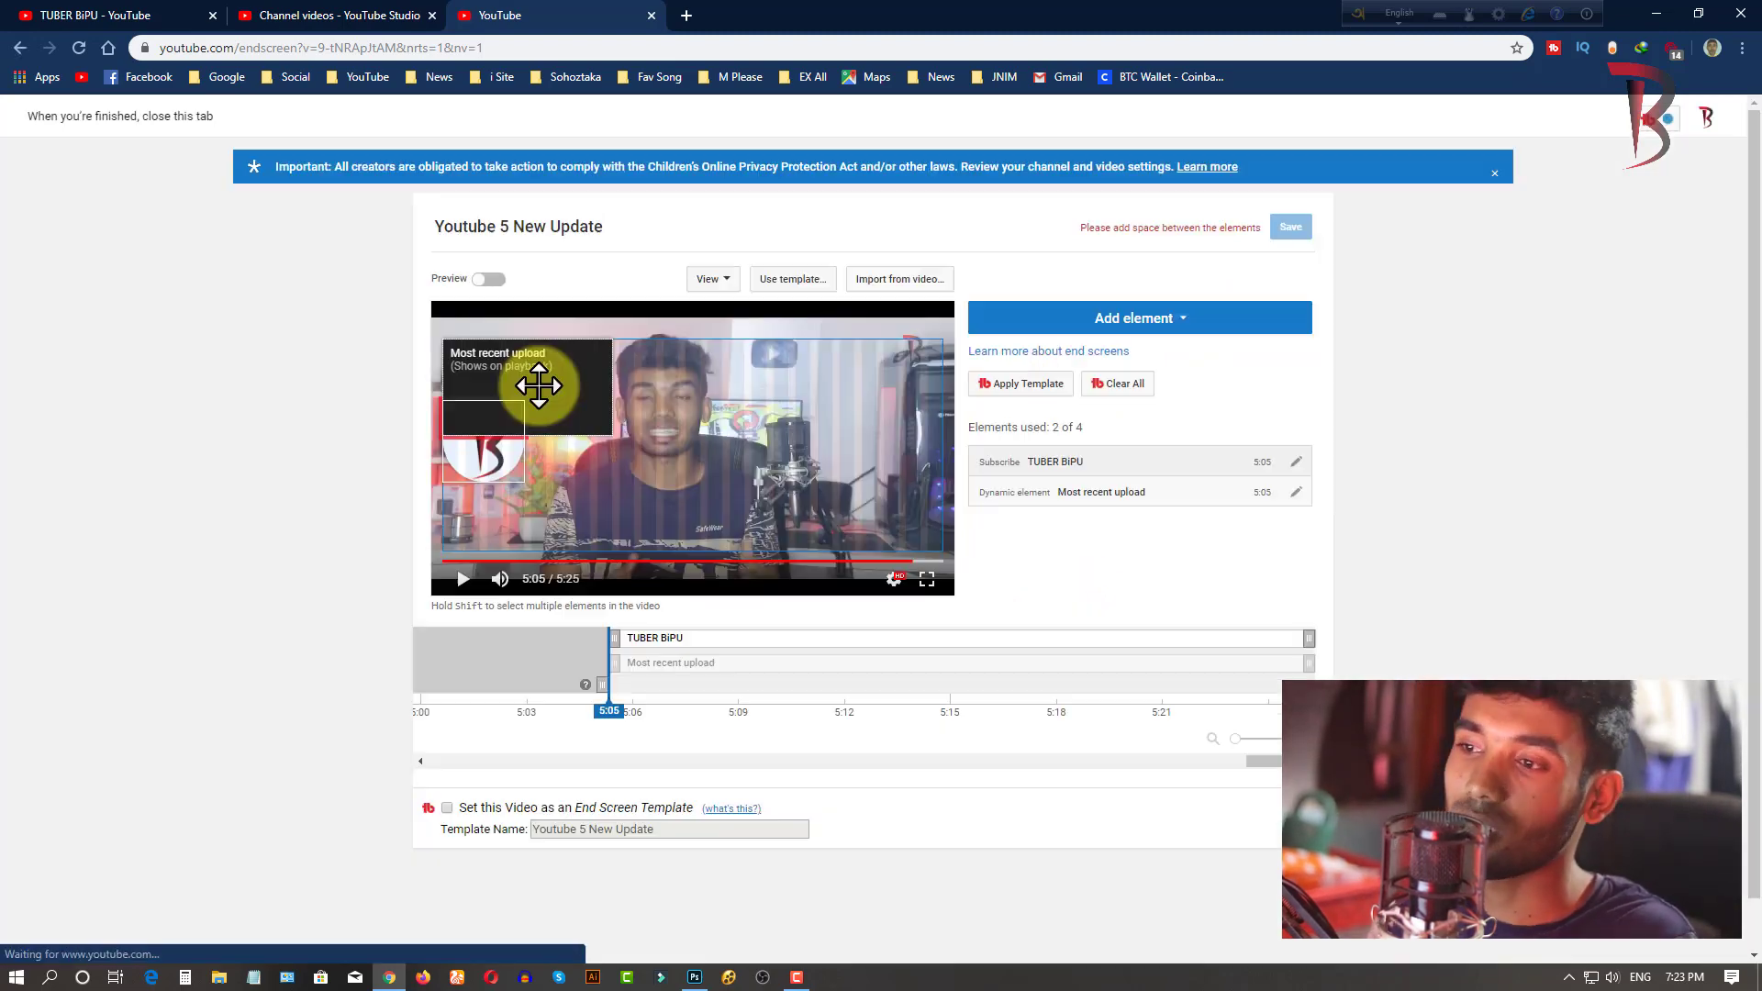
pyautogui.moveTo(532, 393); pyautogui.dragTo(905, 441)
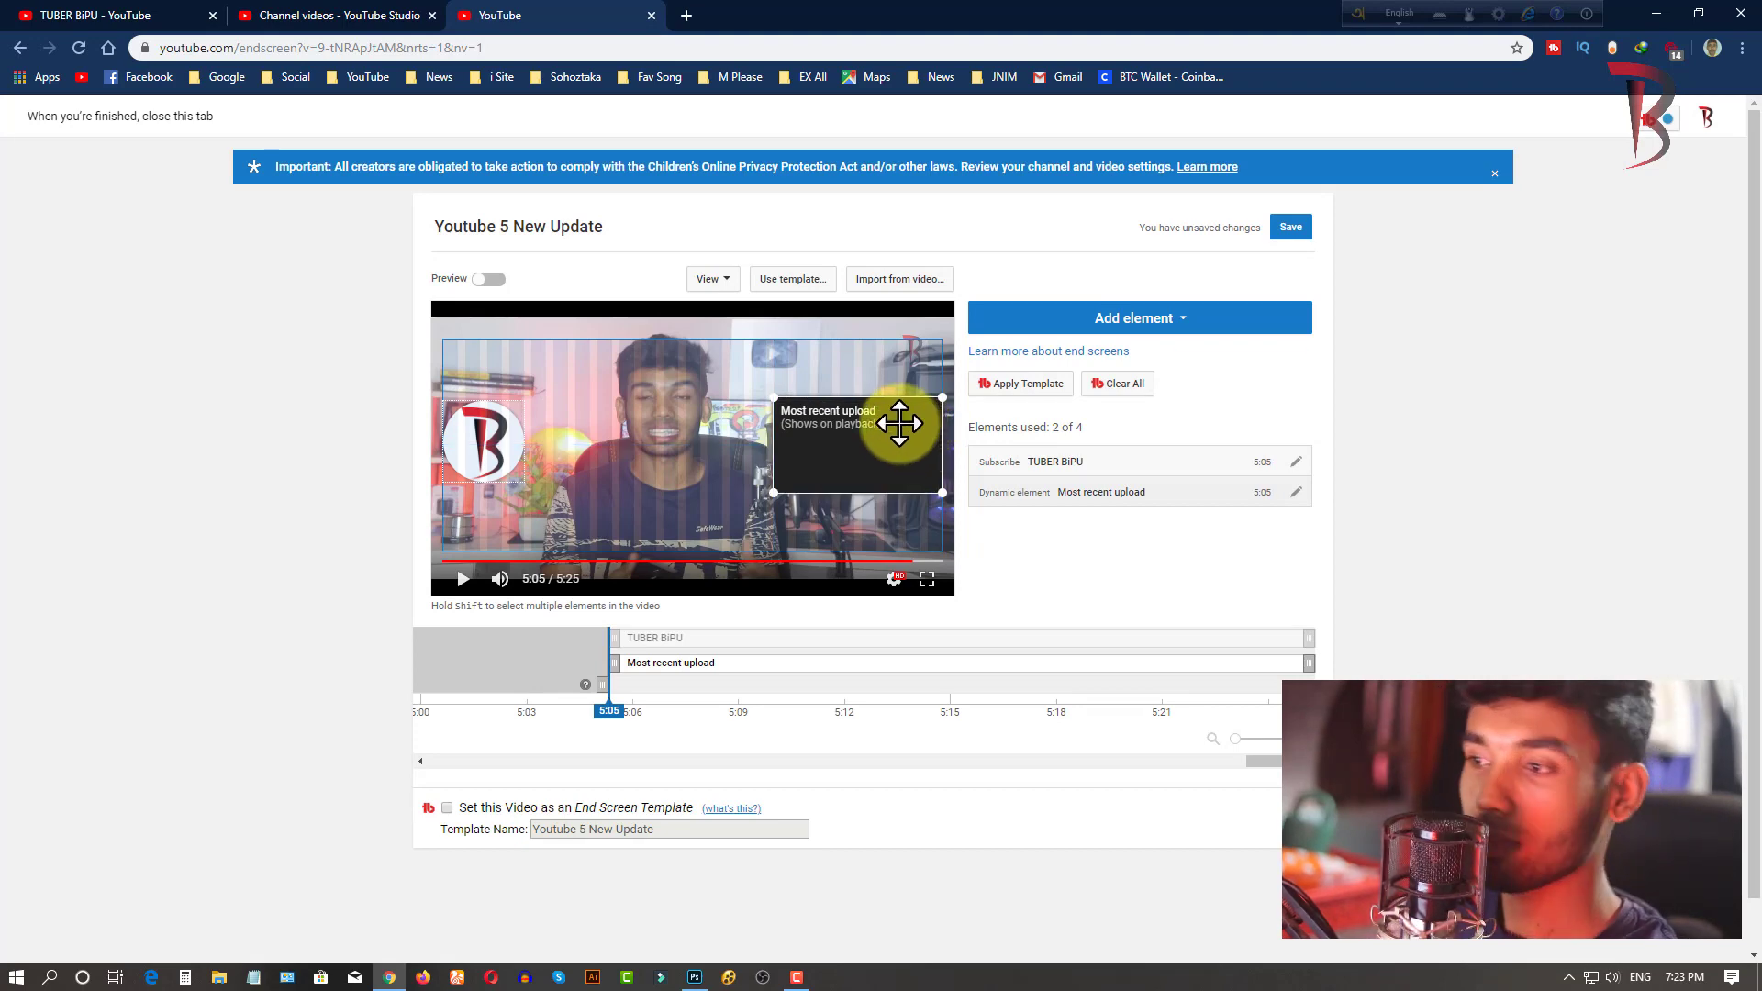